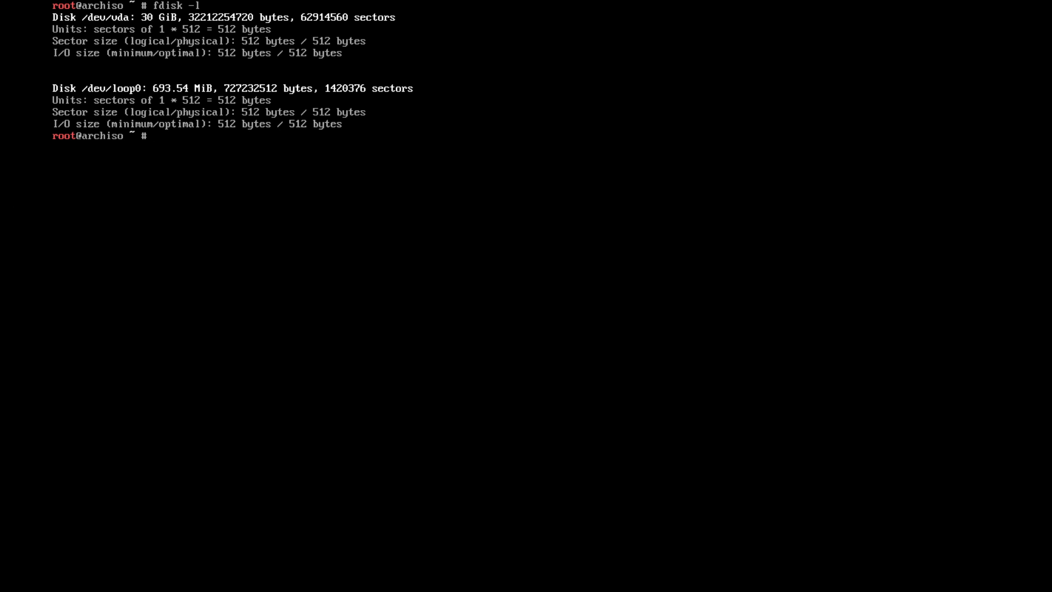
# Clear the screen and list all disks and their sizes with fdisk -l
pyautogui.write('clear')
pyautogui.press('Return')
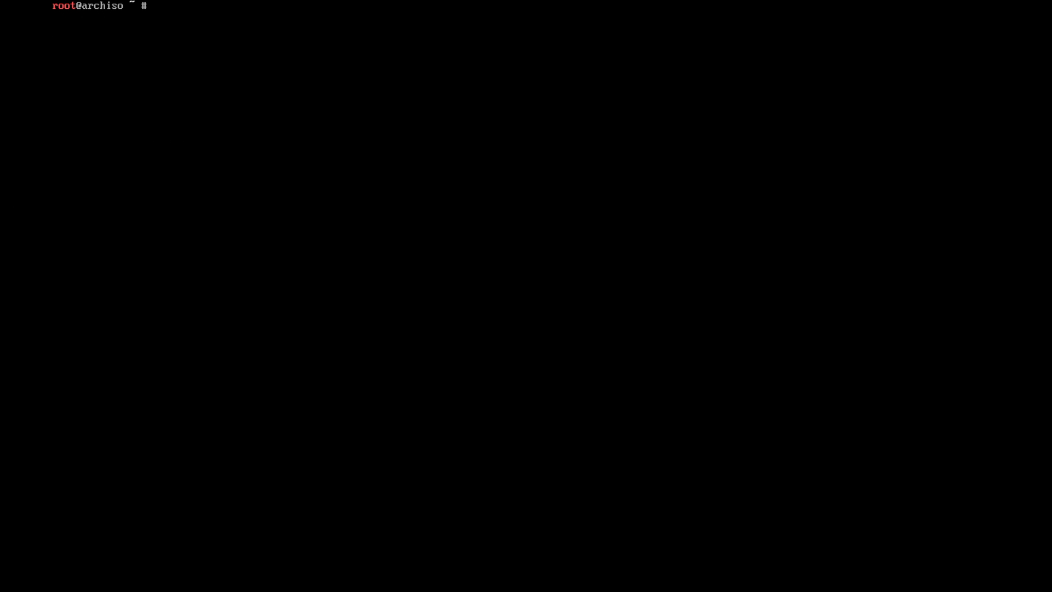
pyautogui.write('fdisk -l')
pyautogui.press('Return')
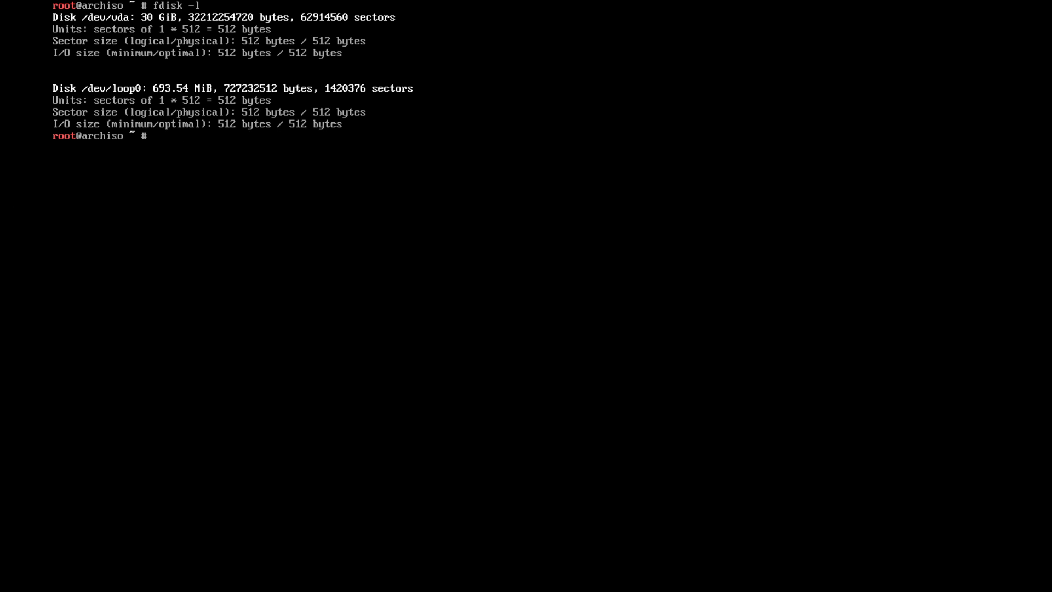
# Type the command cfdisk /dev/vda at the prompt, fixing the mistyped device name
pyautogui.write('cfdisk')
pyautogui.write('dev/vdda')
pyautogui.press('BackSpace')
pyautogui.press('BackSpace')
pyautogui.write('a')
# Launch cfdisk on /dev/vda and create a gpt partition table
pyautogui.press('Return')
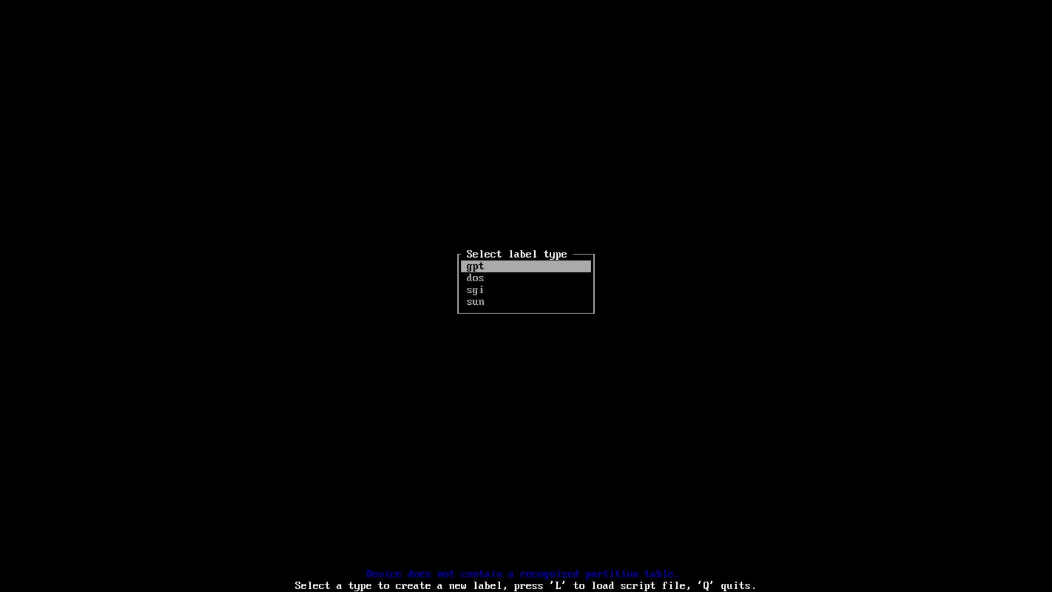
pyautogui.press('Down')
pyautogui.press('Up')
pyautogui.press('Down')
pyautogui.press('Down')
pyautogui.press('Down')
pyautogui.press('Up')
pyautogui.press('Up')
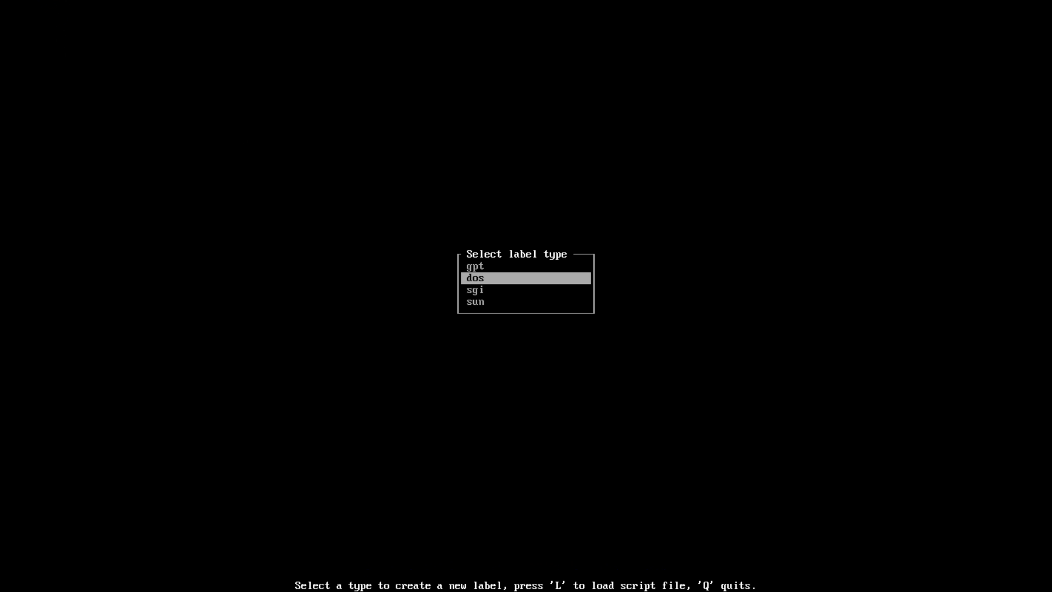
pyautogui.press('Up')
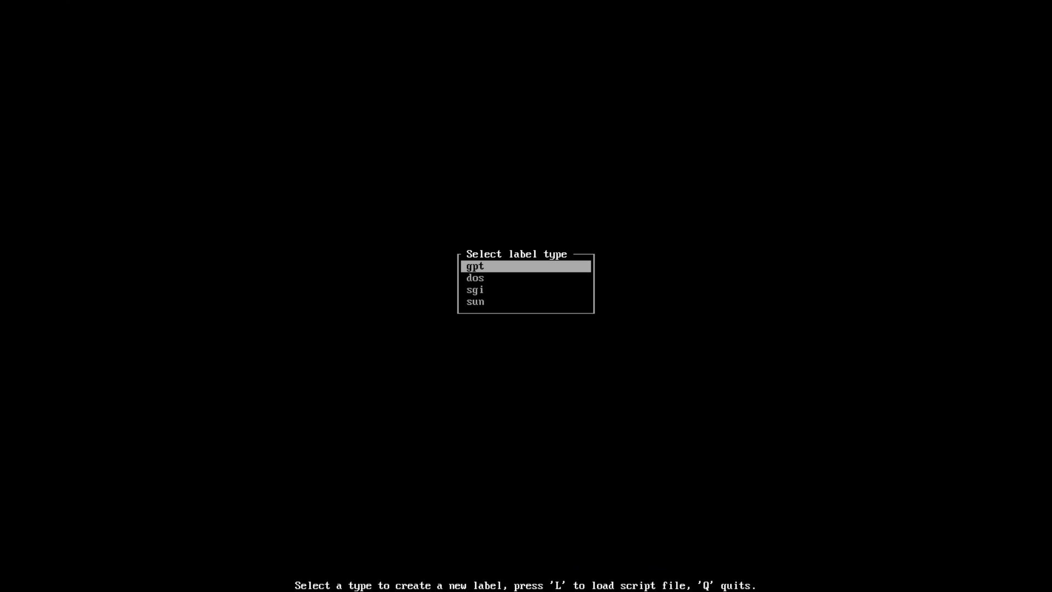
pyautogui.press('Return')
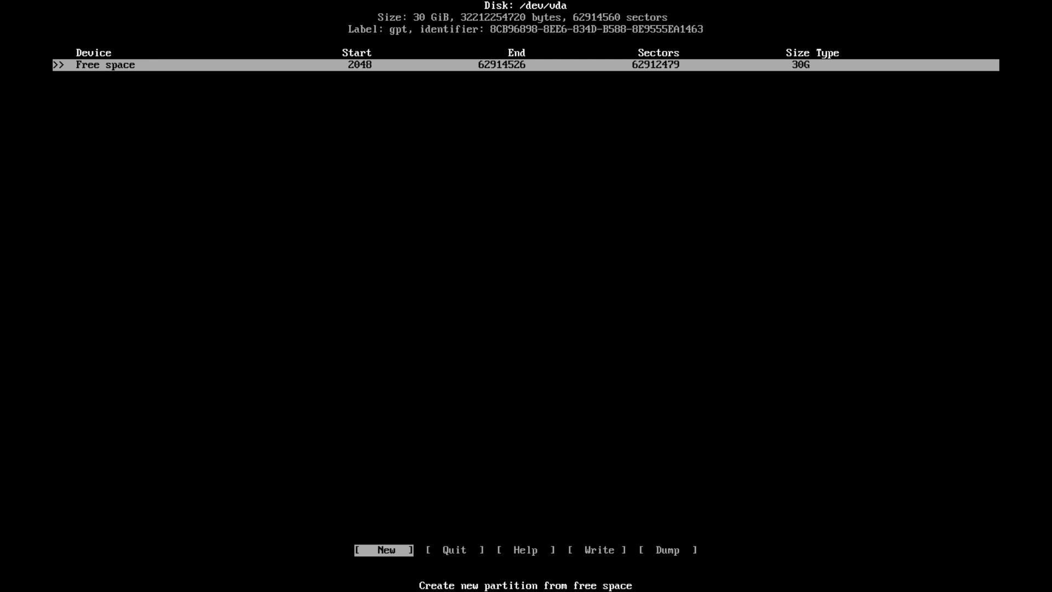
# Start a new partition in the free space and clear the default 30G size
pyautogui.press('Right')
pyautogui.press('Right')
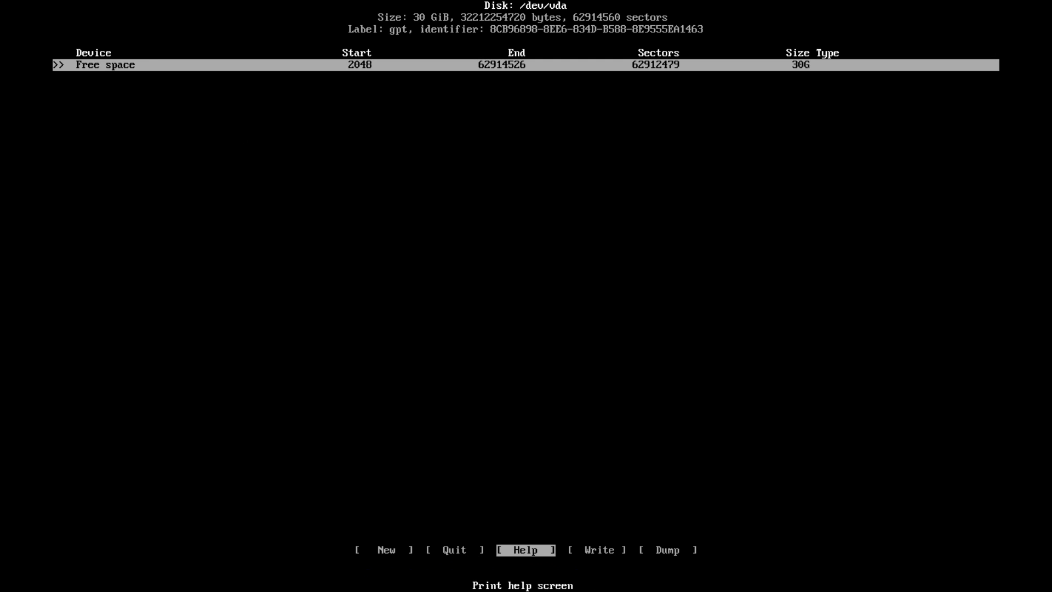
pyautogui.press('Right')
pyautogui.press('Right')
pyautogui.press('Left')
pyautogui.press('Left')
pyautogui.press('Left')
pyautogui.press('Left')
pyautogui.press('Return')
pyautogui.press('BackSpace')
pyautogui.press('BackSpace')
pyautogui.press('BackSpace')
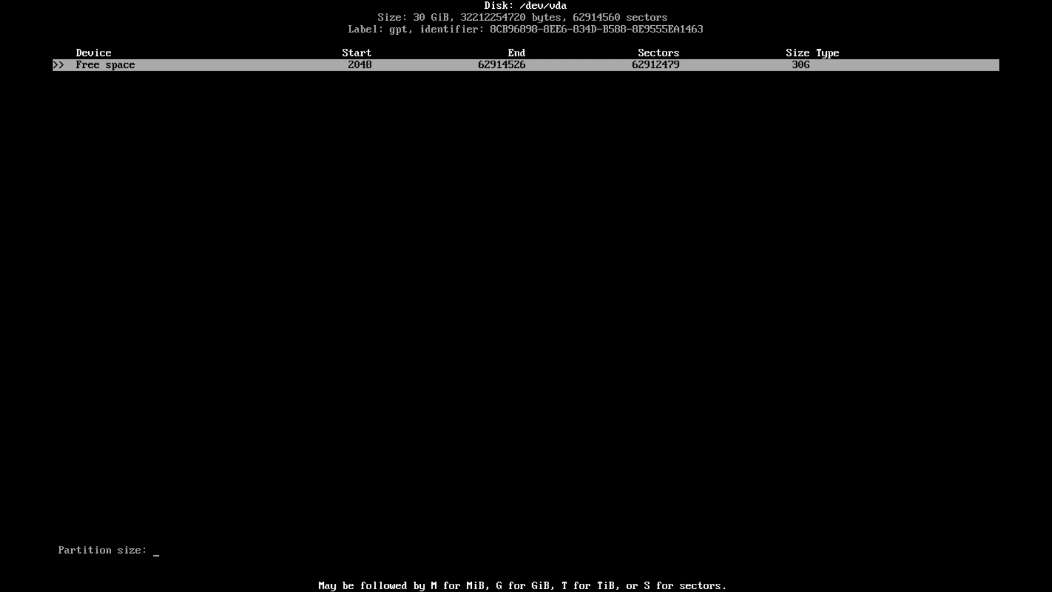
# Enter 512M as the size to create partition /dev/vda1
pyautogui.write('512M')
pyautogui.press('BackSpace')
pyautogui.press('BackSpace')
pyautogui.press('BackSpace')
pyautogui.press('BackSpace')
pyautogui.write('100')
pyautogui.press('BackSpace')
pyautogui.press('BackSpace')
pyautogui.write('00G')
pyautogui.press('BackSpace')
pyautogui.press('BackSpace')
pyautogui.press('BackSpace')
pyautogui.press('BackSpace')
pyautogui.write('M')
pyautogui.press('BackSpace')
pyautogui.write('512M')
pyautogui.press('Return')
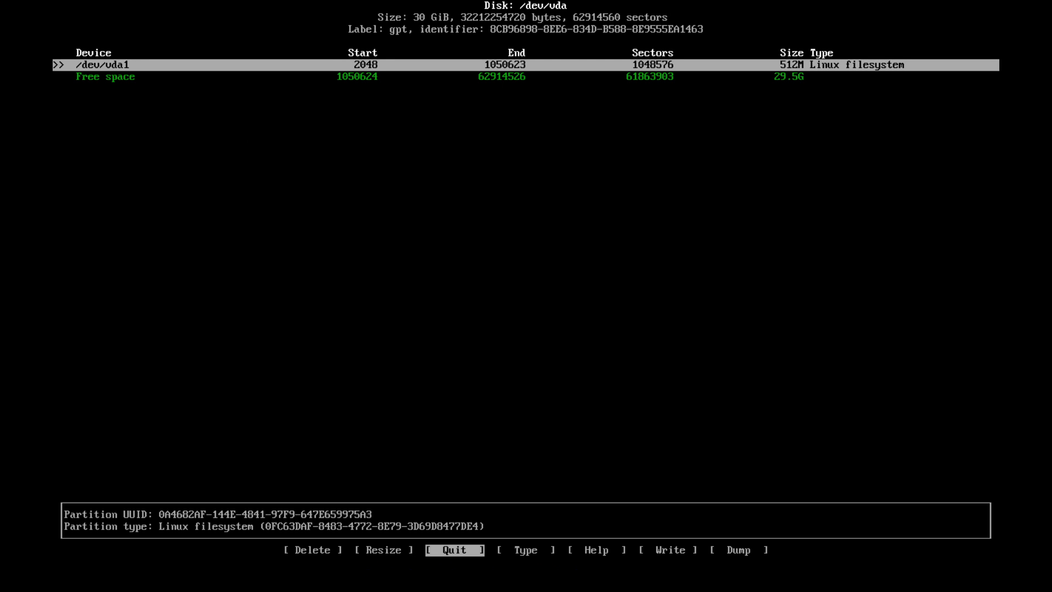
# Open the partition type list for /dev/vda1
pyautogui.press('Right')
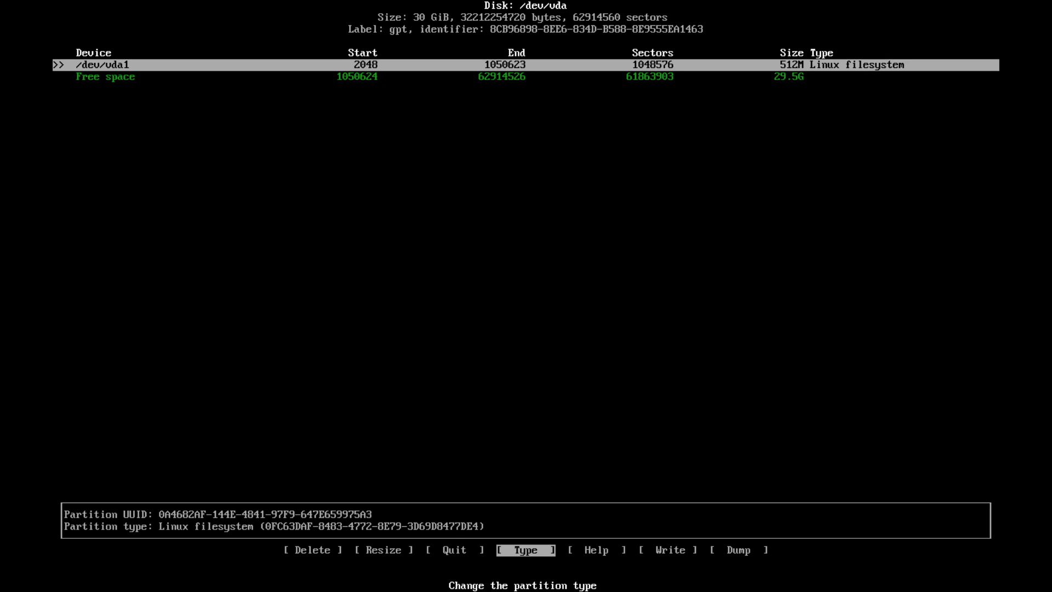
pyautogui.press('Down')
pyautogui.press('Up')
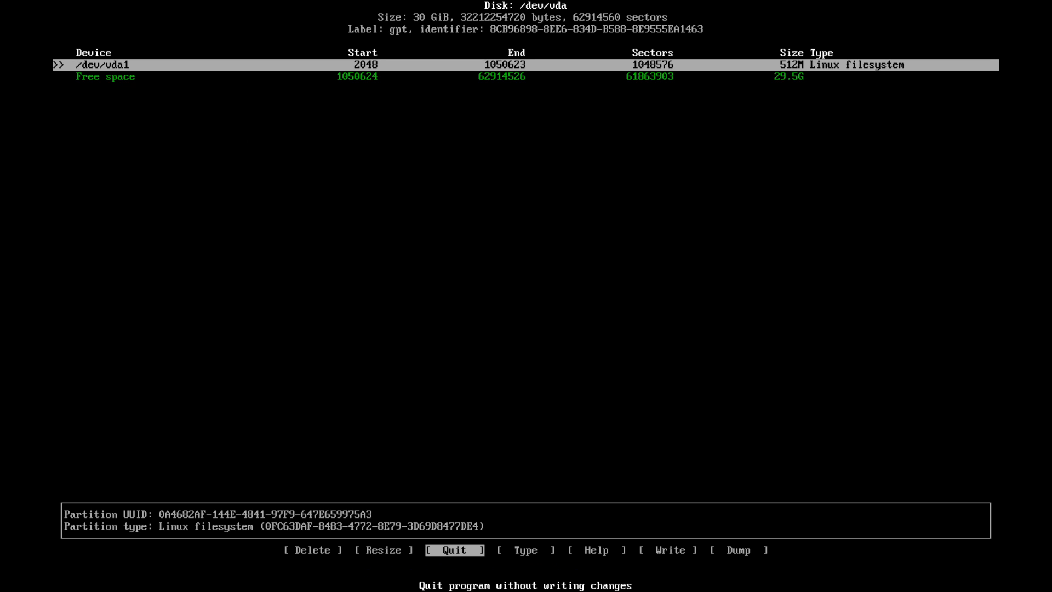
pyautogui.press('Right')
pyautogui.press('Left')
pyautogui.press('Right')
pyautogui.press('Return')
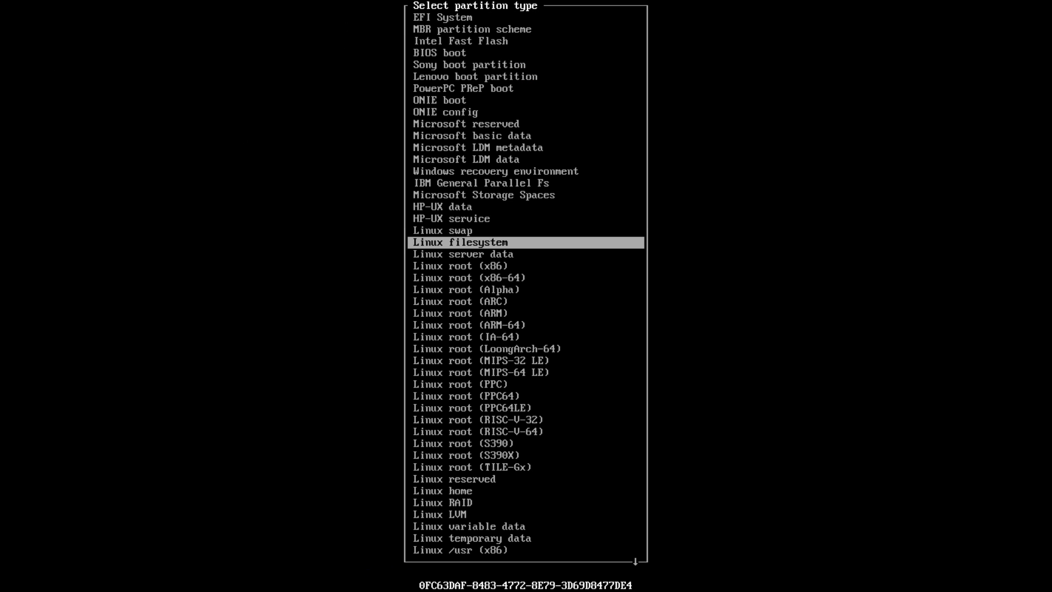
# Pick EFI System as the type of /dev/vda1
pyautogui.press('Up')
pyautogui.press('Up')
pyautogui.press('Up')
pyautogui.press('Up')
pyautogui.press('Up')
pyautogui.press('Up')
pyautogui.press('Up')
pyautogui.press('Up')
pyautogui.press('Up')
pyautogui.press('Up')
pyautogui.press('Up')
pyautogui.press('Up')
pyautogui.press('Up')
pyautogui.press('Up')
pyautogui.press('Up')
pyautogui.press('Up')
pyautogui.press('Up')
pyautogui.press('Up')
pyautogui.press('Up')
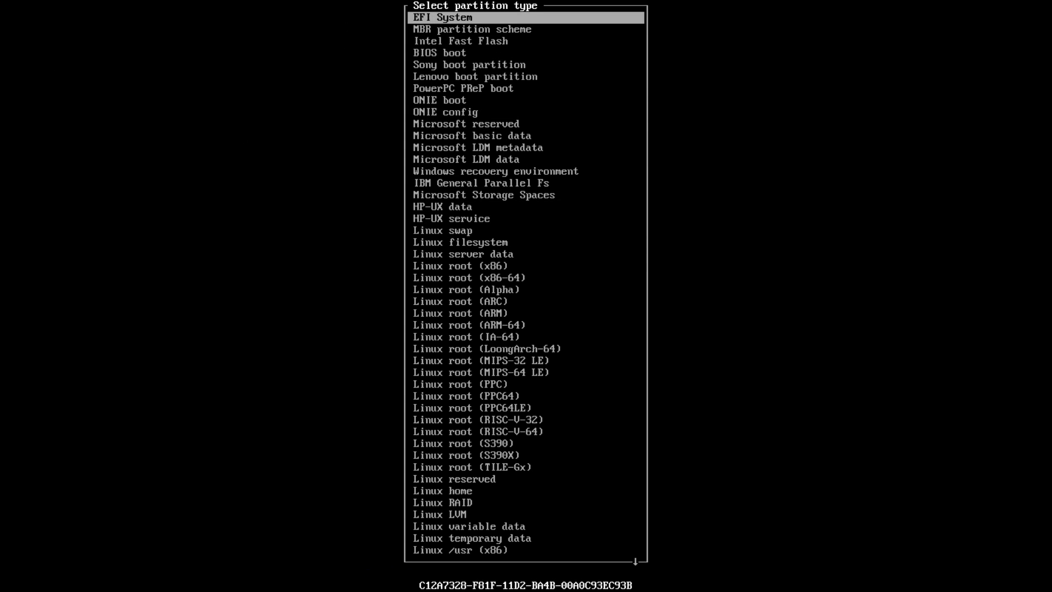
pyautogui.press('Down')
pyautogui.press('Up')
pyautogui.press('Down')
pyautogui.press('Up')
pyautogui.press('Return')
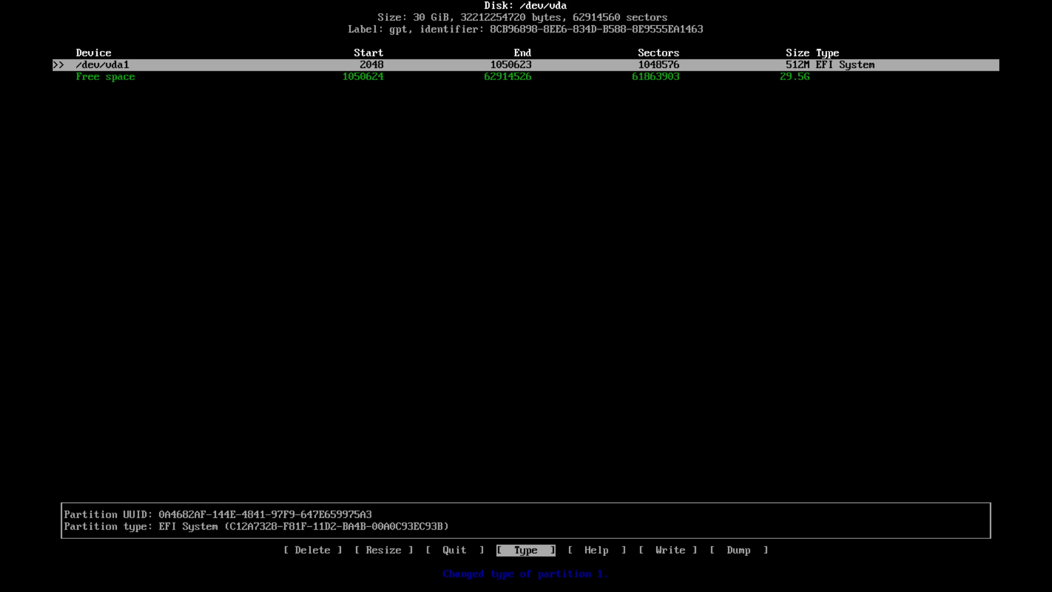
# Create a 1G partition /dev/vda2 in the remaining free space
pyautogui.press('Down')
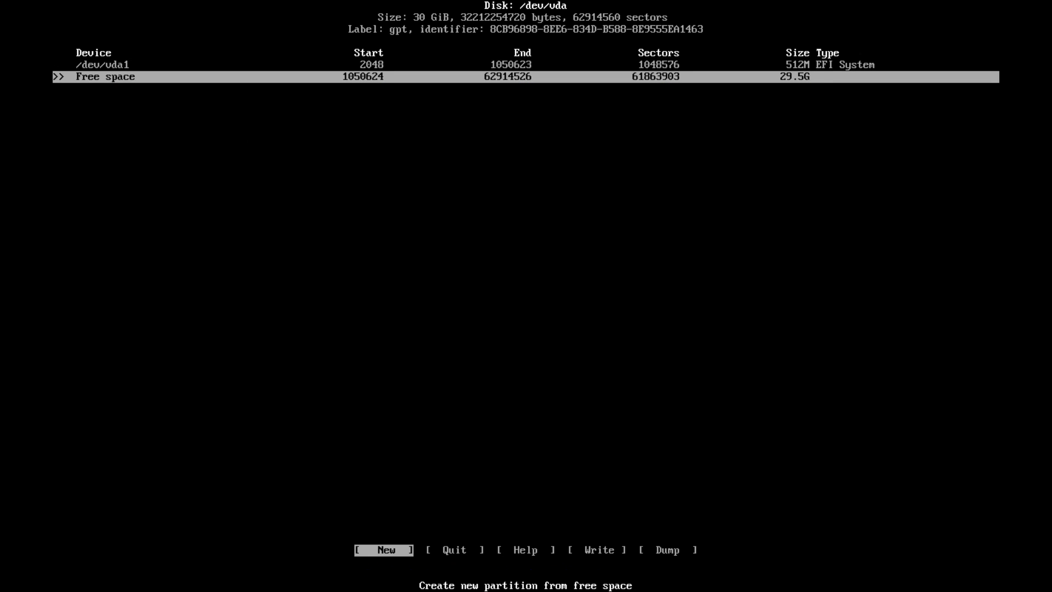
pyautogui.press('Up')
pyautogui.press('Down')
pyautogui.press('Return')
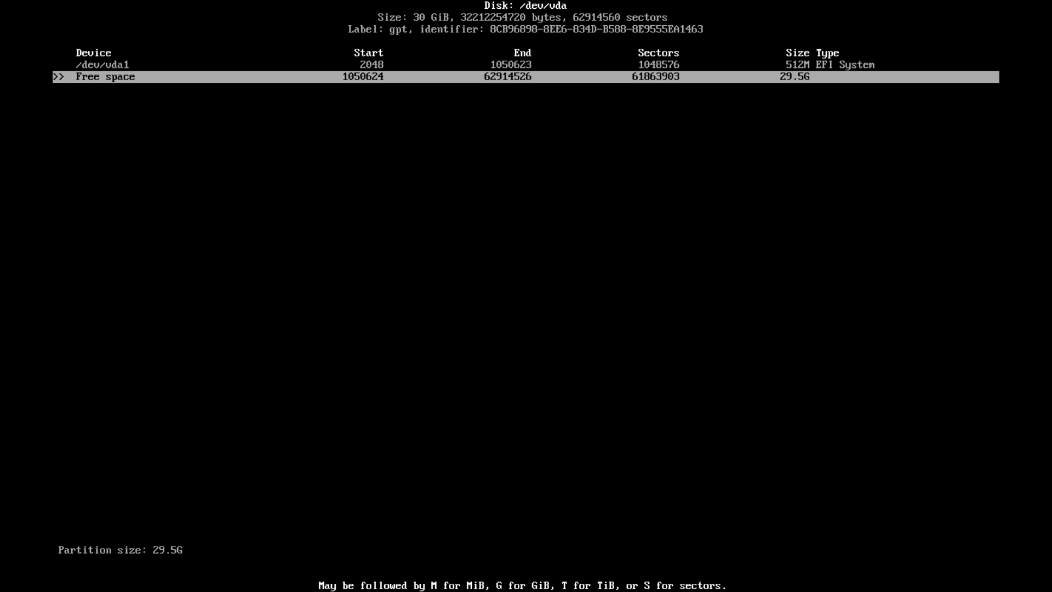
pyautogui.press('BackSpace')
pyautogui.press('BackSpace')
pyautogui.press('BackSpace')
pyautogui.press('BackSpace')
pyautogui.press('BackSpace')
pyautogui.write('1G')
pyautogui.press('Return')
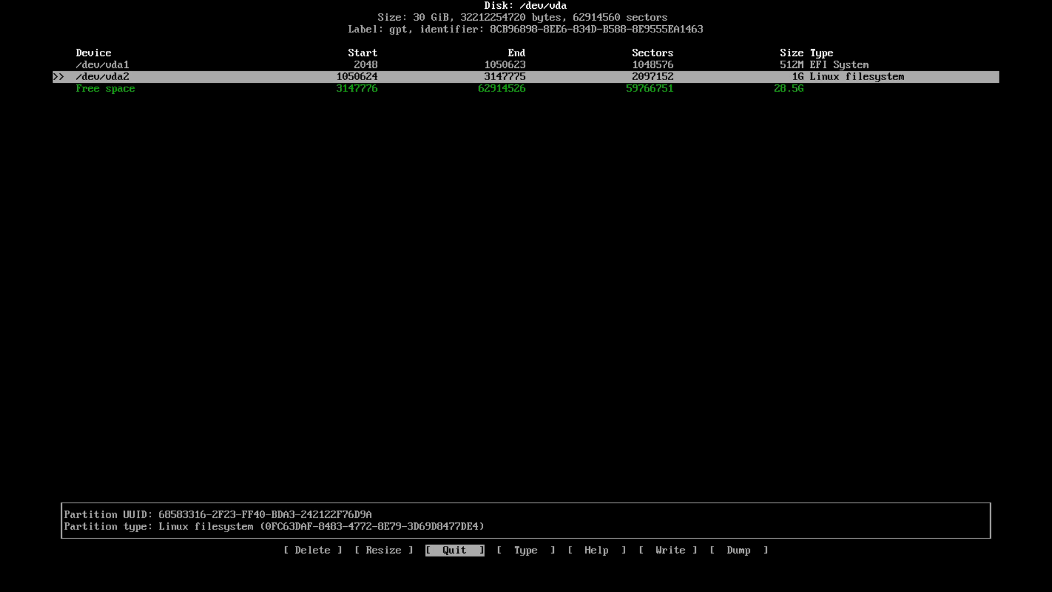
# Change /dev/vda2's type to Linux swap, then select the remaining free space
pyautogui.press('Right')
pyautogui.press('Right')
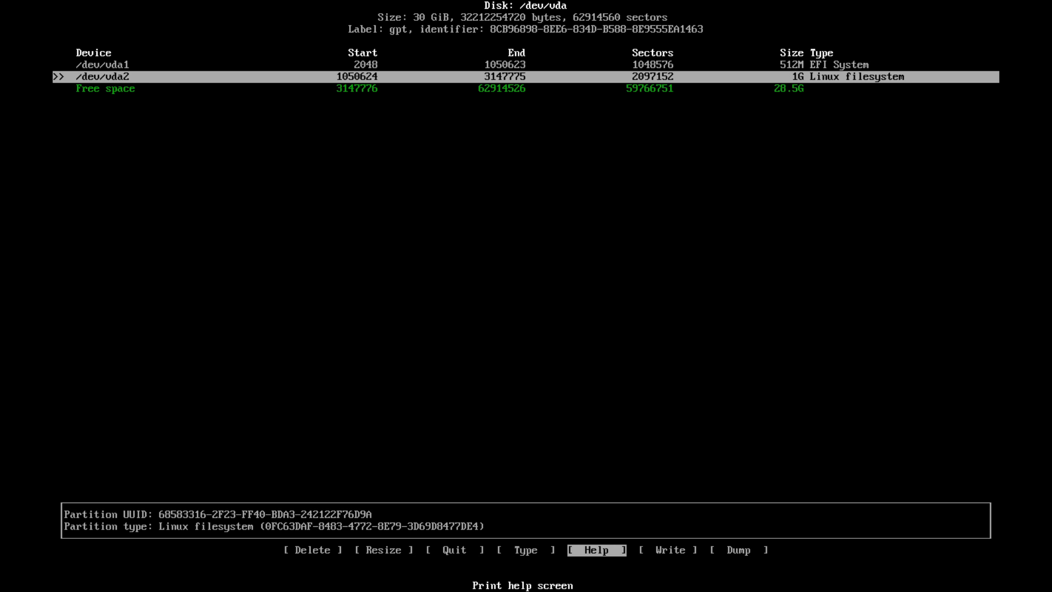
pyautogui.press('Left')
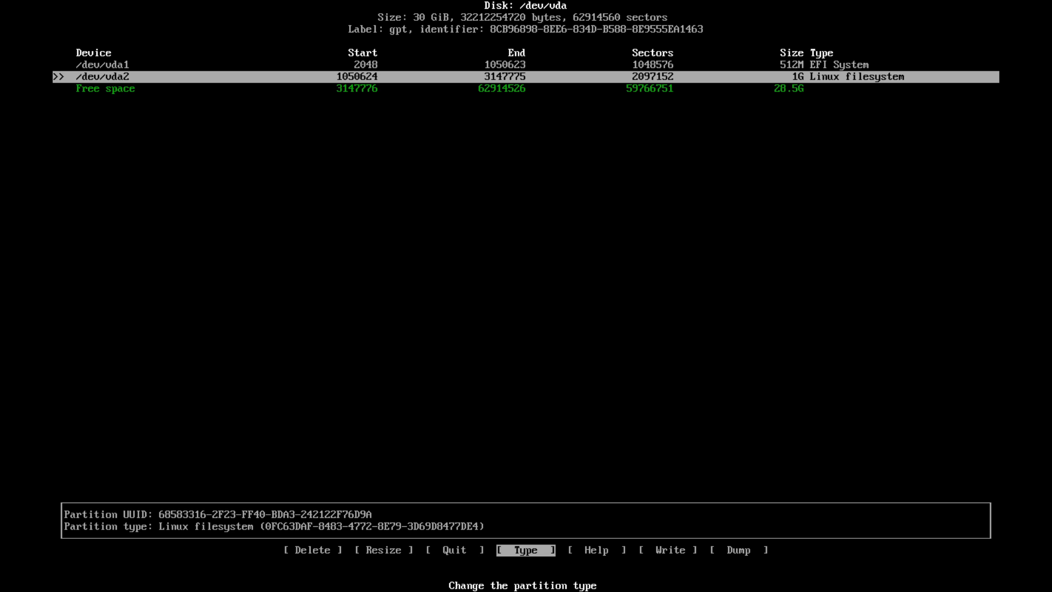
pyautogui.press('Return')
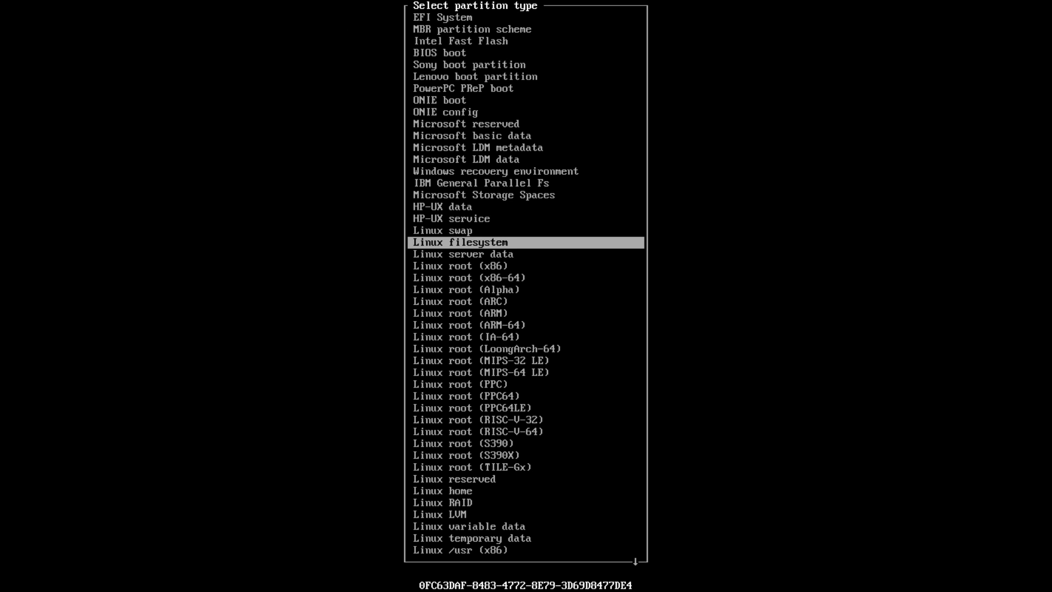
pyautogui.press('Up')
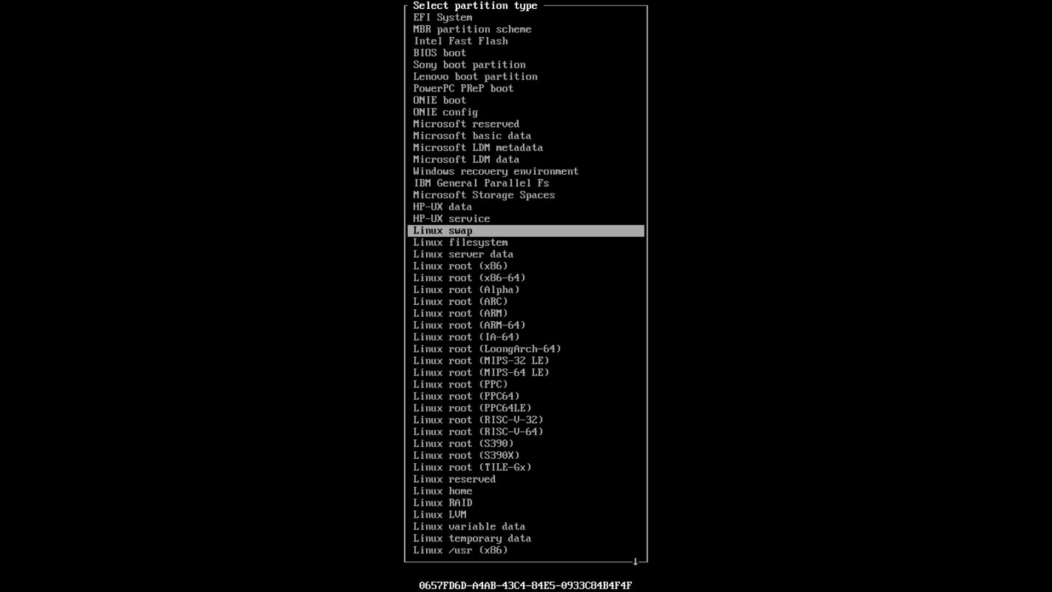
pyautogui.press('Return')
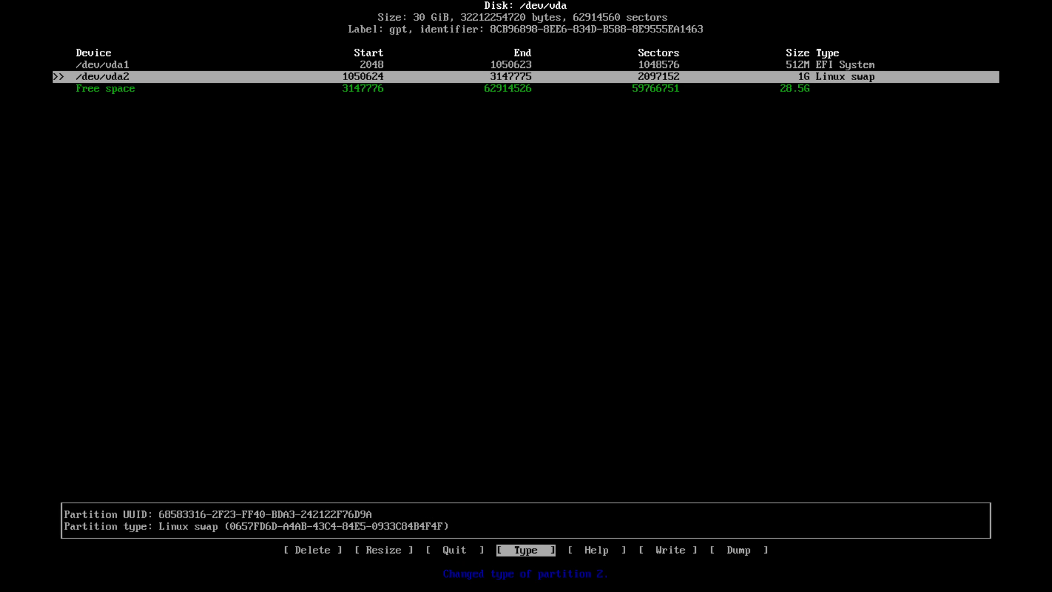
pyautogui.press('Down')
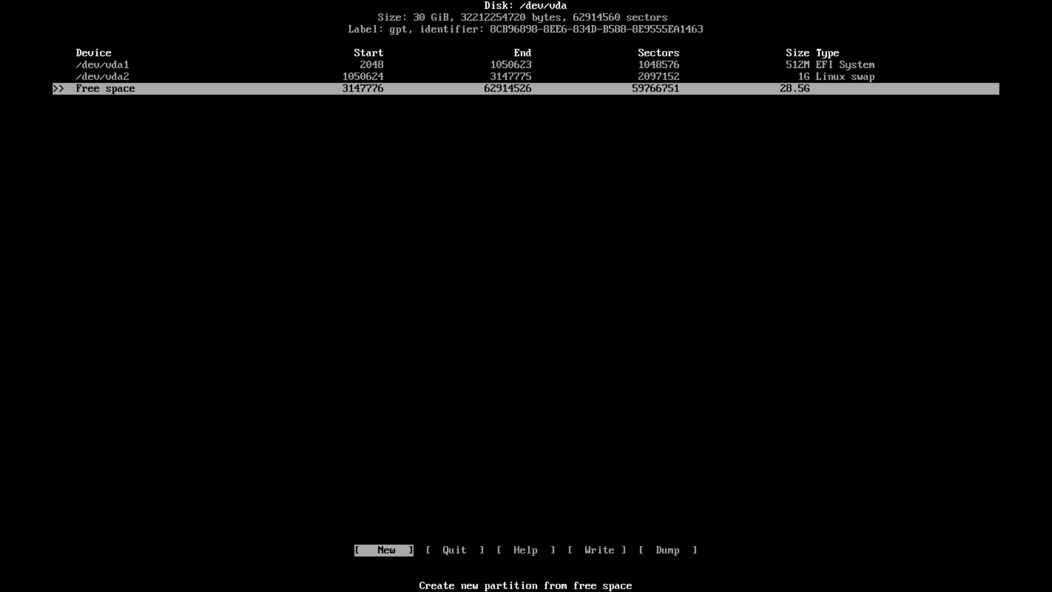
# Create /dev/vda3 using all 28.5G of remaining space at the default size
pyautogui.press('Return')
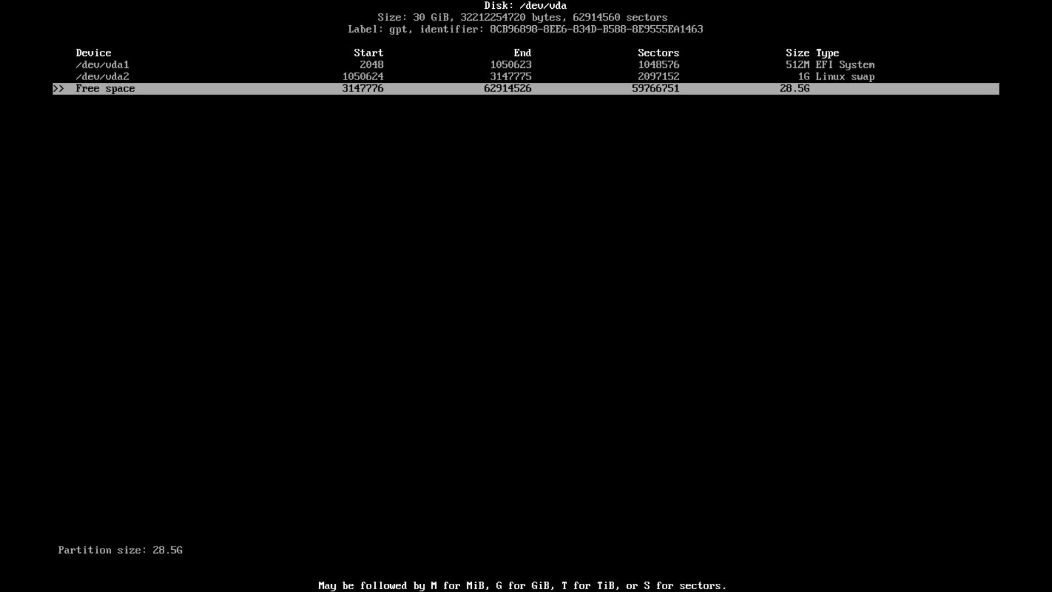
pyautogui.press('Return')
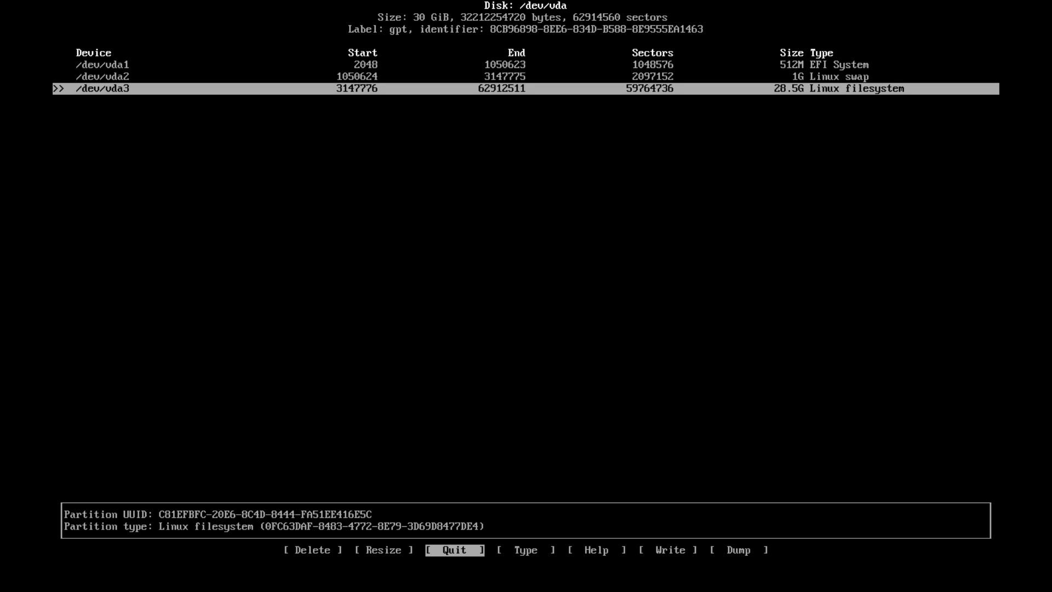
pyautogui.press('Right')
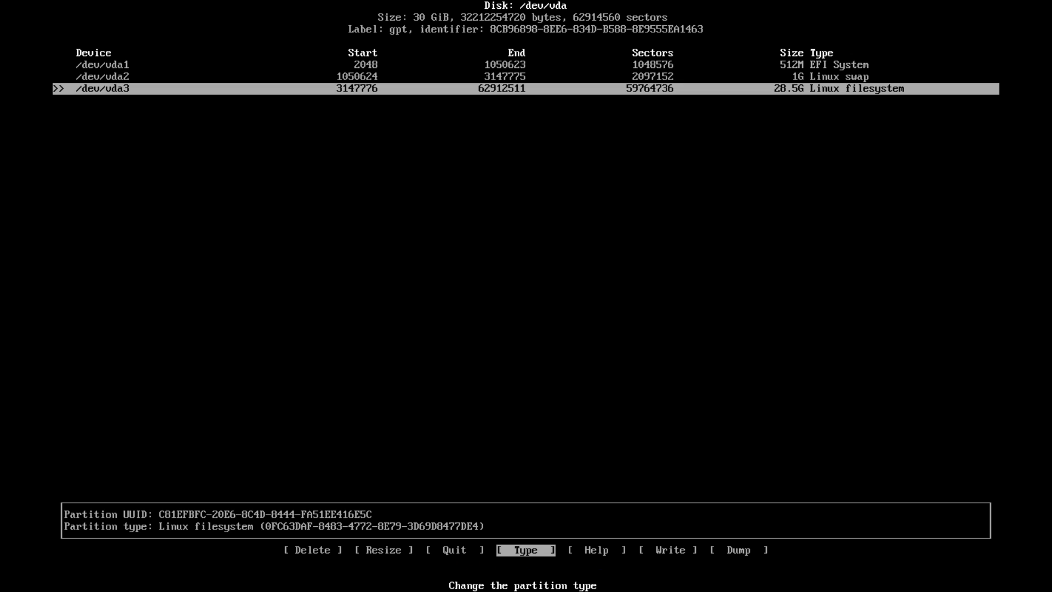
pyautogui.press('Up')
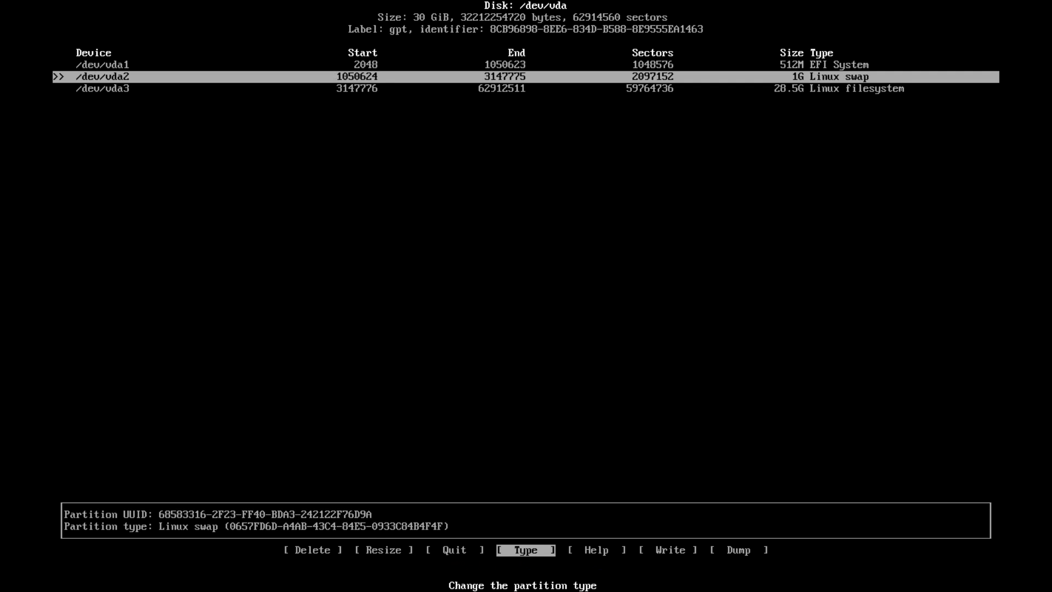
pyautogui.press('Up')
pyautogui.press('Down')
pyautogui.press('Down')
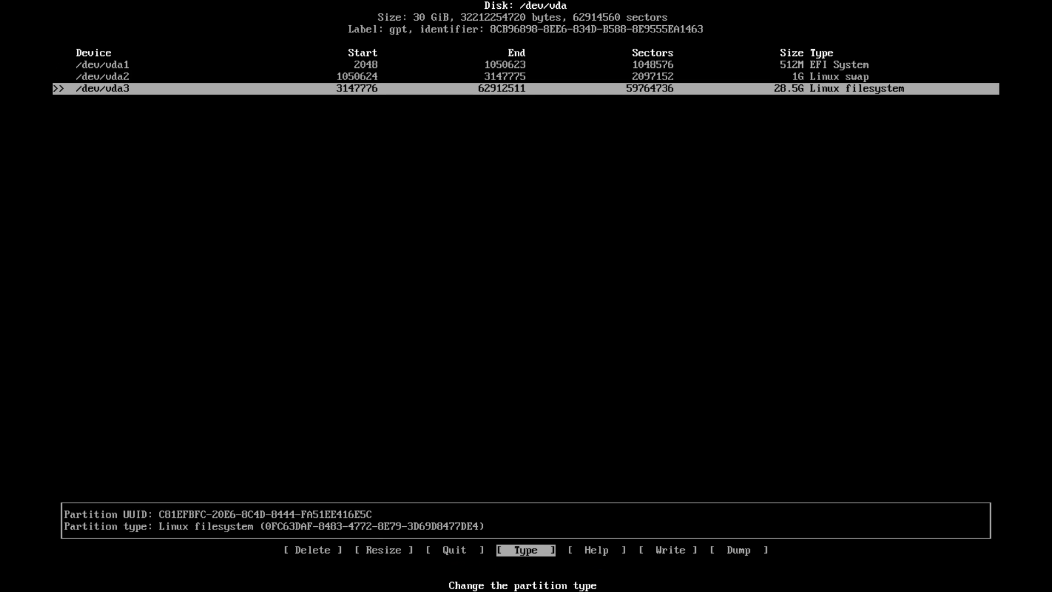
pyautogui.press('Up')
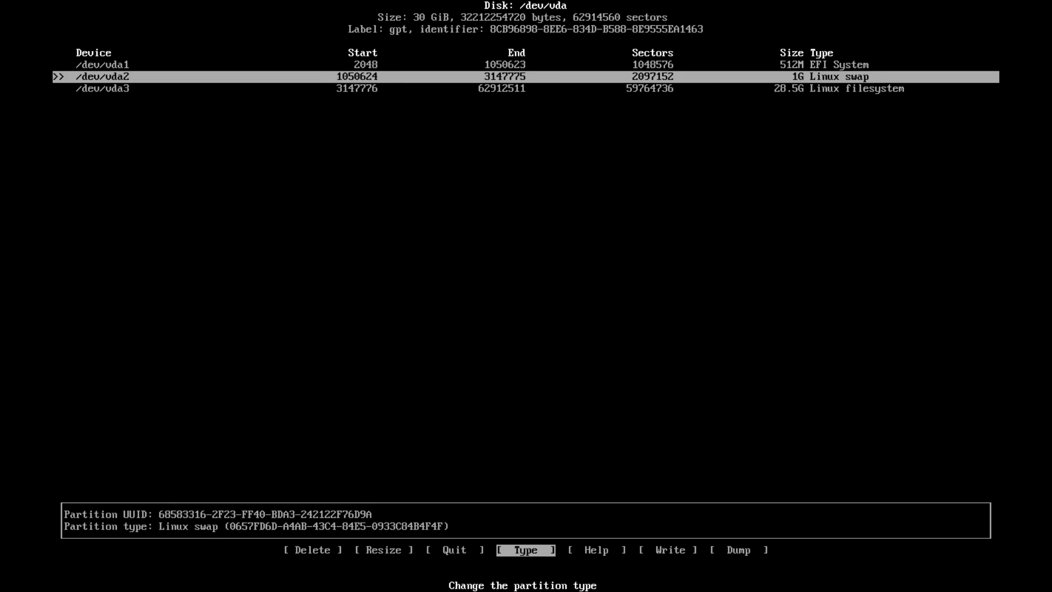
pyautogui.press('Up')
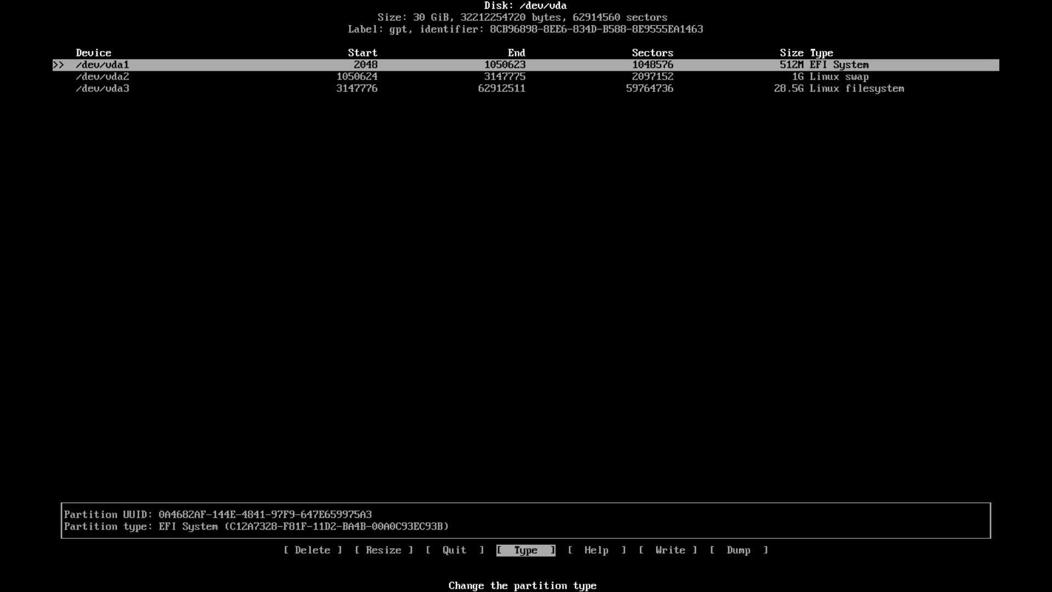
pyautogui.press('Down')
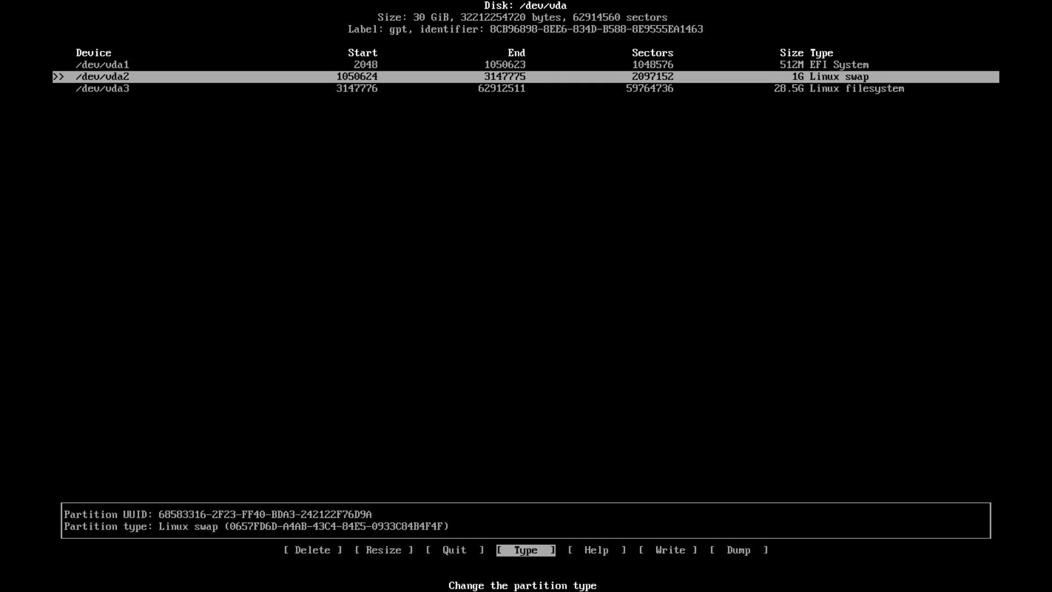
pyautogui.press('Down')
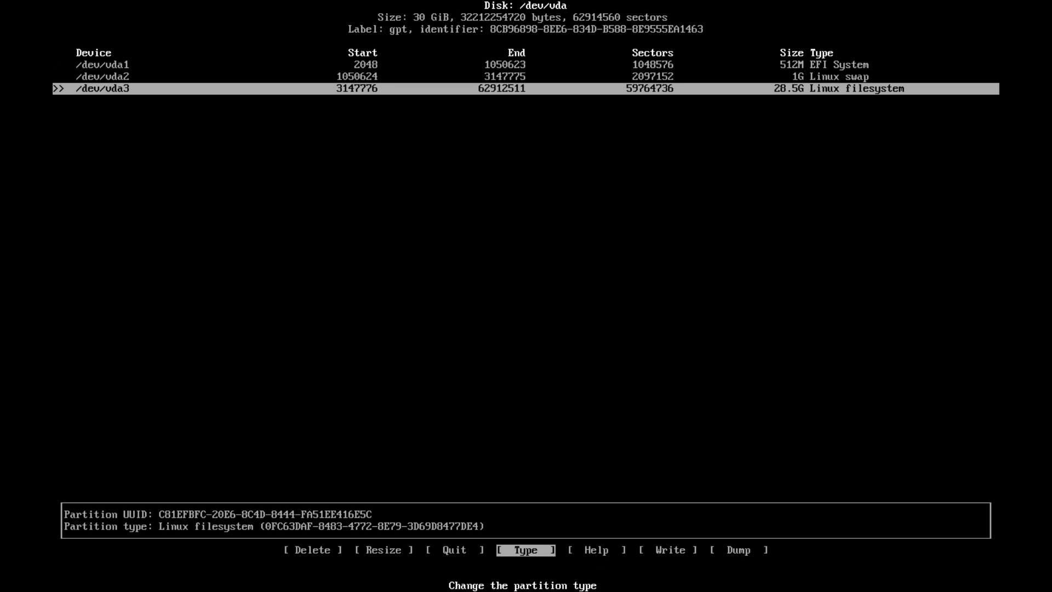
# Write the partition table to /dev/vda, confirming with yes, and quit cfdisk
pyautogui.press('Right')
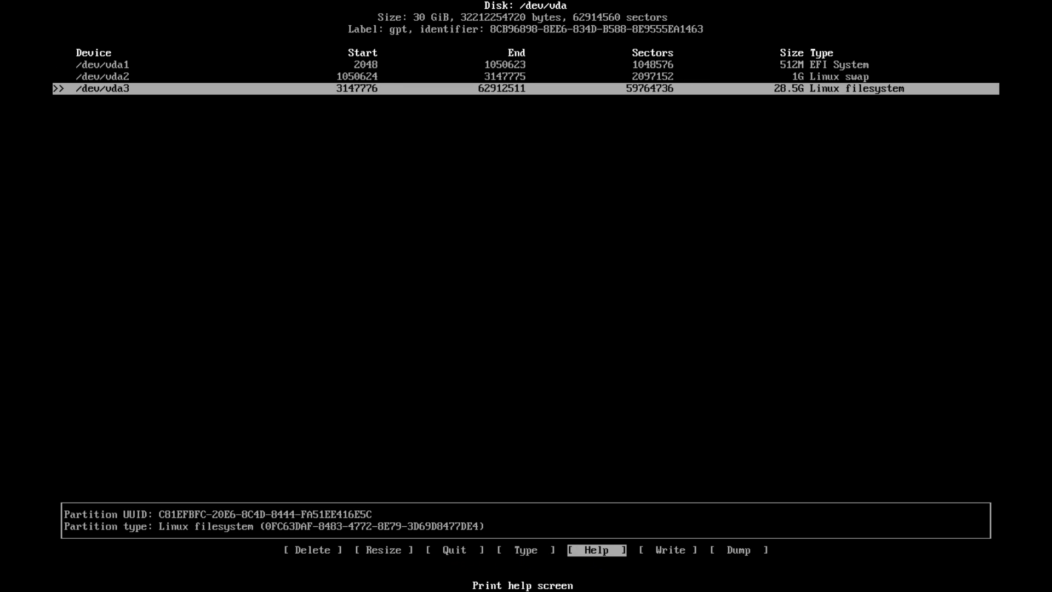
pyautogui.press('Right')
pyautogui.press('Left')
pyautogui.press('Right')
pyautogui.press('Return')
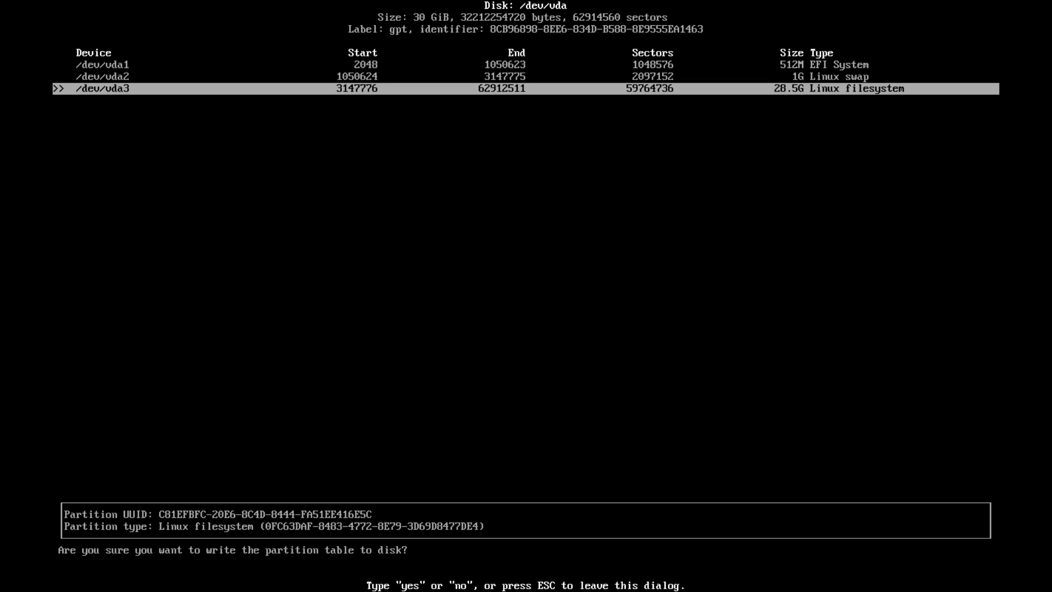
pyautogui.write('yes')
pyautogui.press('Return')
pyautogui.press('Left')
pyautogui.press('Left')
pyautogui.press('Left')
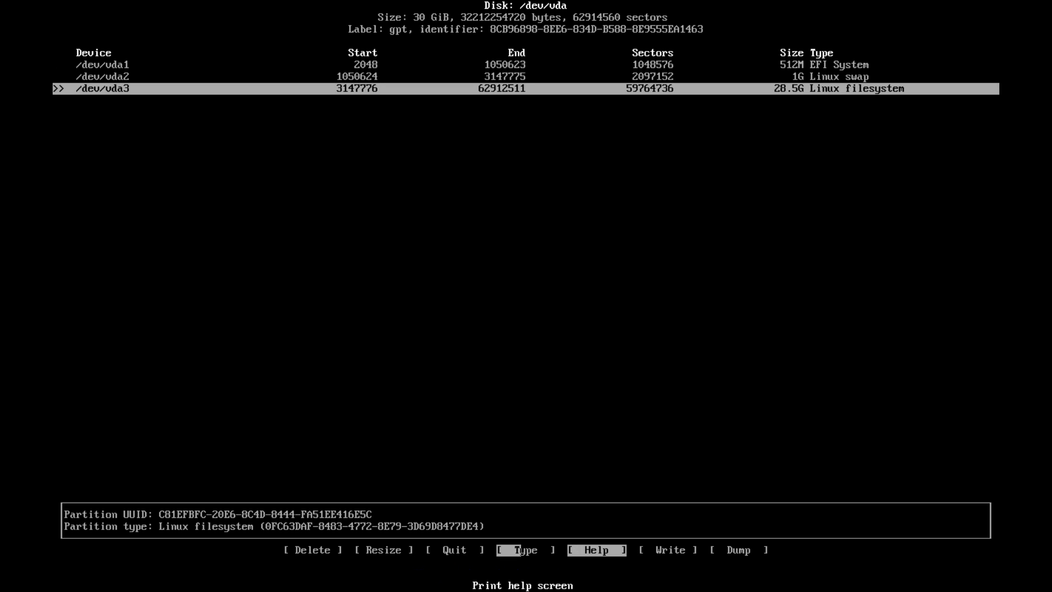
pyautogui.press('Return')
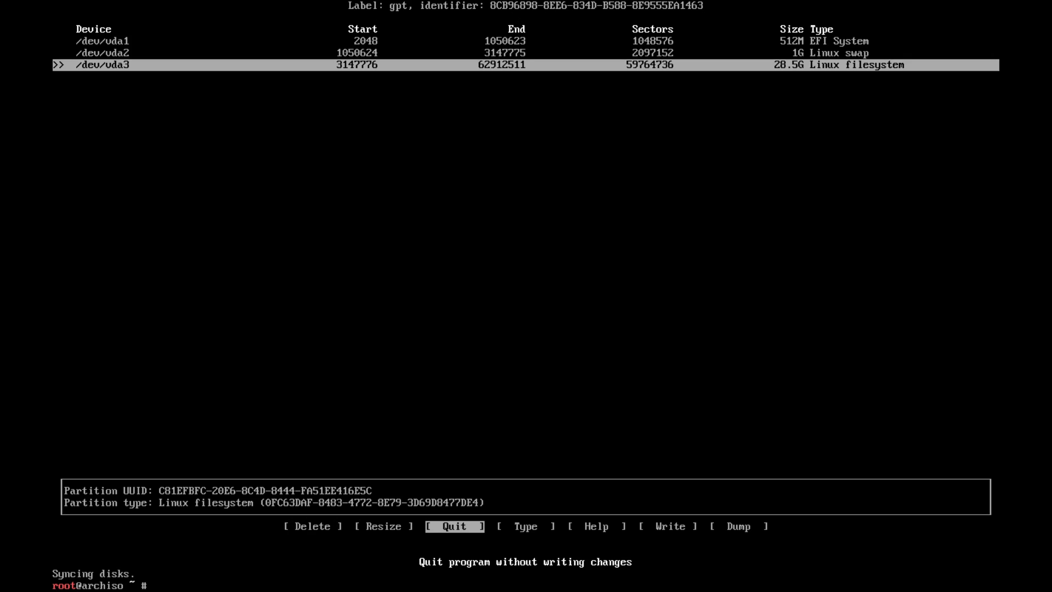
# Clear the screen and run fdisk -l to check vda1, vda2 and vda3
pyautogui.write('clear')
pyautogui.press('Return')
pyautogui.write('fdisk -l')
pyautogui.press('Return')
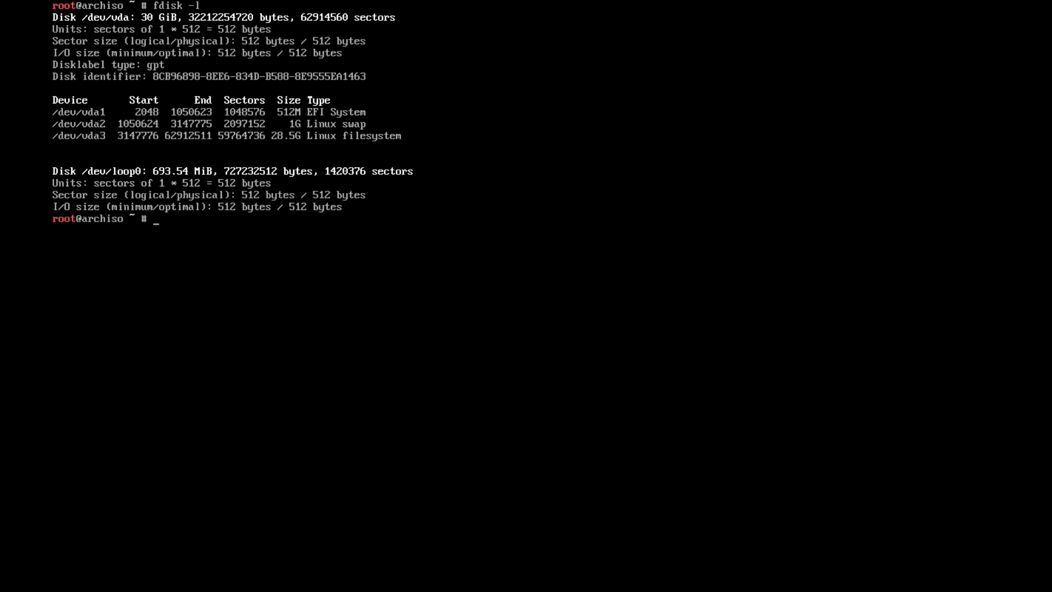
# Enter mkfs.ext4 /dev/vda3 at the prompt without running it
pyautogui.write('mkfs.ext4')
pyautogui.write('/dev/vda3')
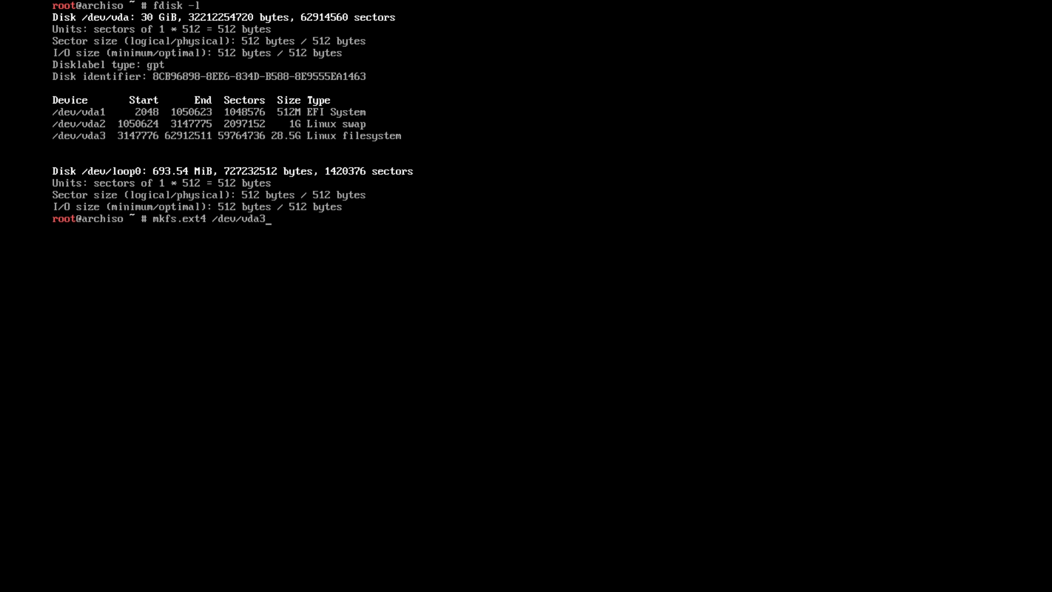
# Format /dev/vda3 as ext4, make /dev/vda2 swap, format /dev/vda1 as FAT32 (-F 32), then clear
pyautogui.press('Return')
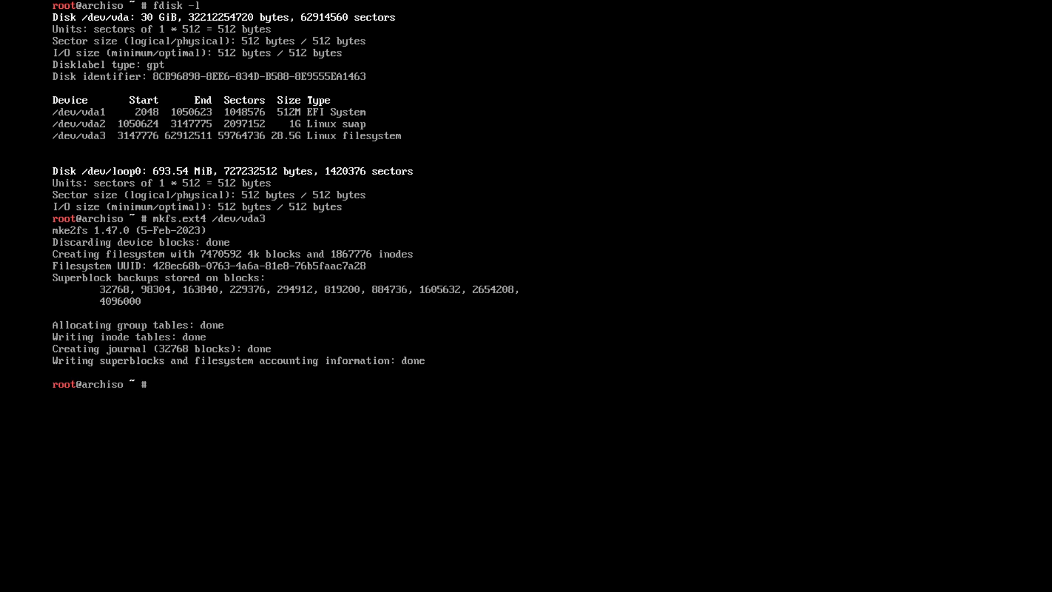
pyautogui.write('mkswap /dev/vda2')
pyautogui.press('Return')
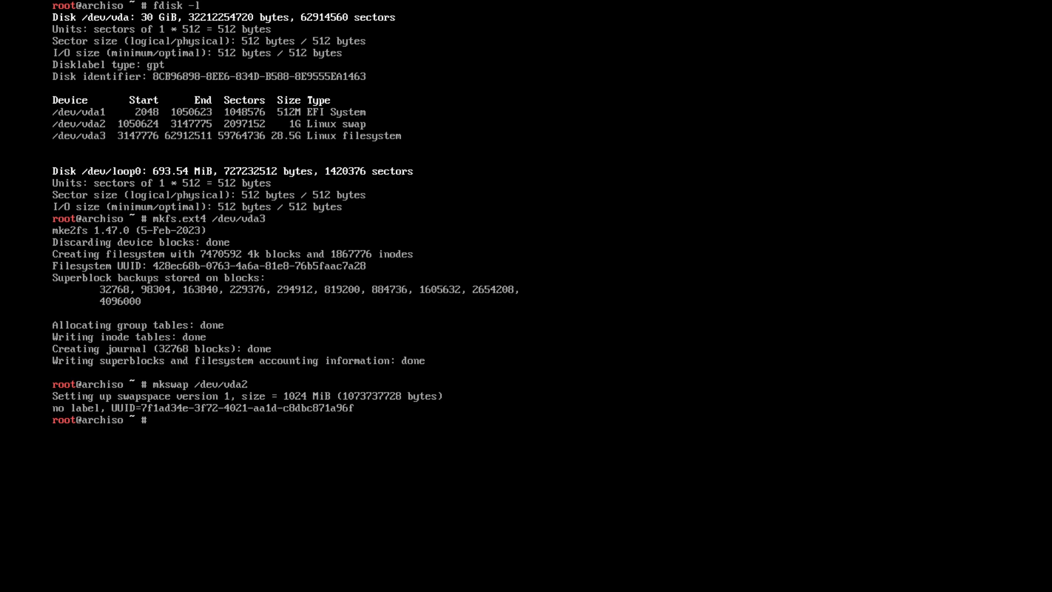
pyautogui.write('mkfs.fat -F 32 /dev/vda')
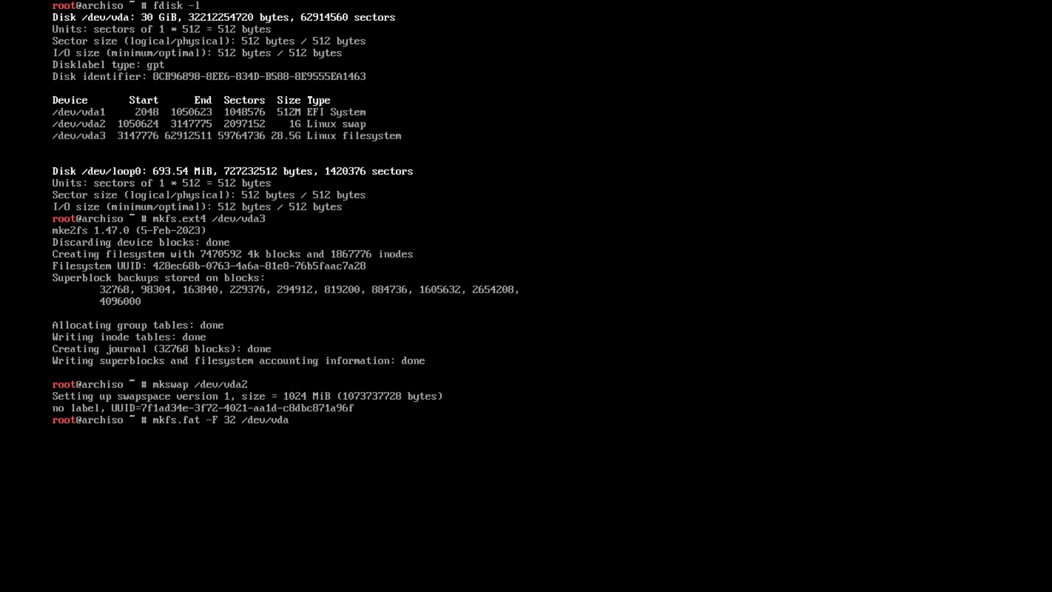
pyautogui.write('1')
pyautogui.press('Return')
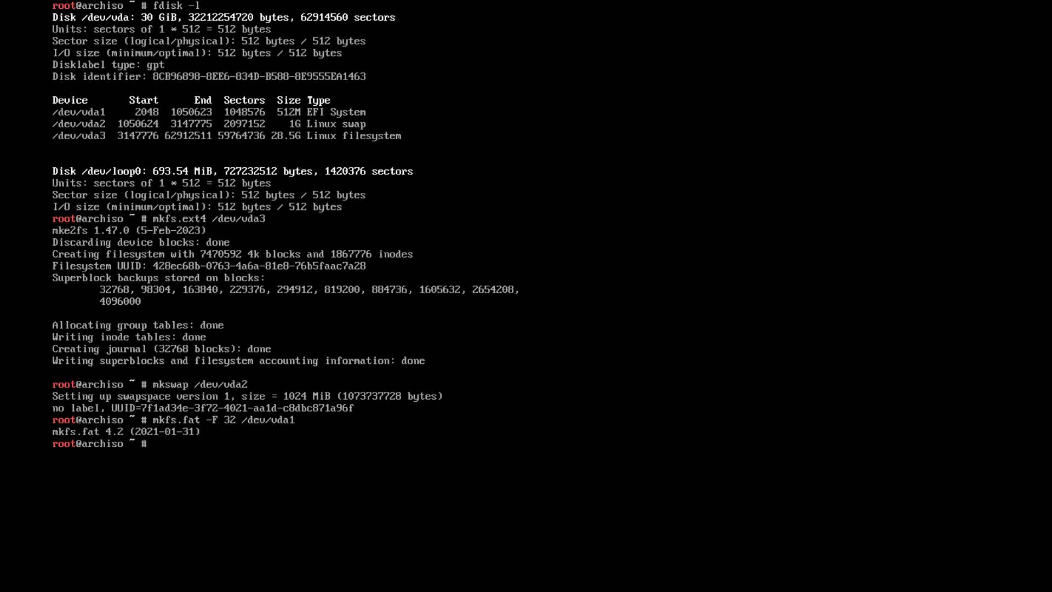
pyautogui.write('cleaar')
pyautogui.press('Return')
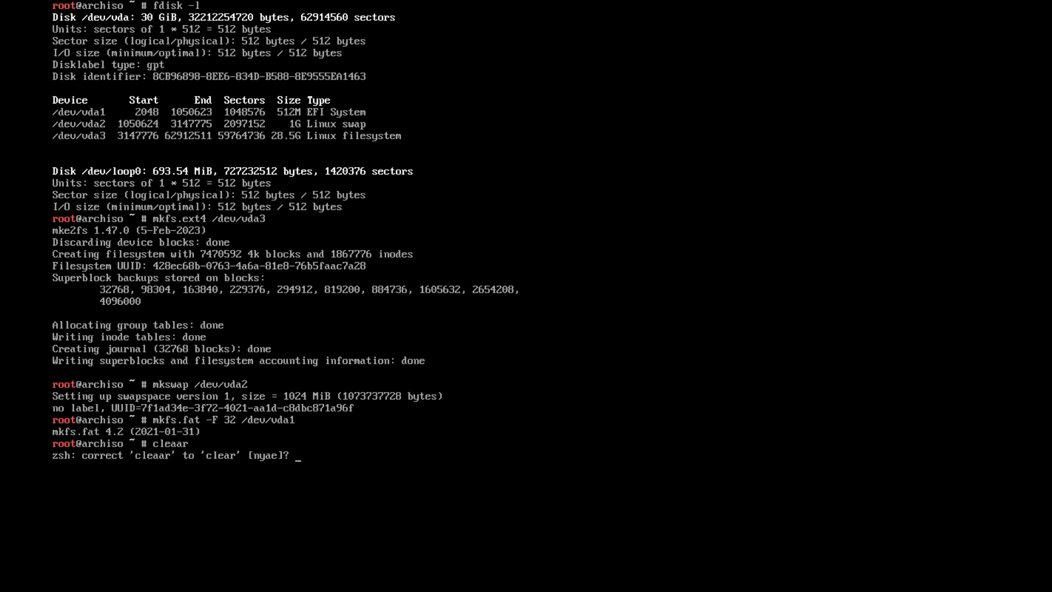
# List the partitions again with fdisk -l and enter mount /dev/vda3 /mnt
pyautogui.write('y')
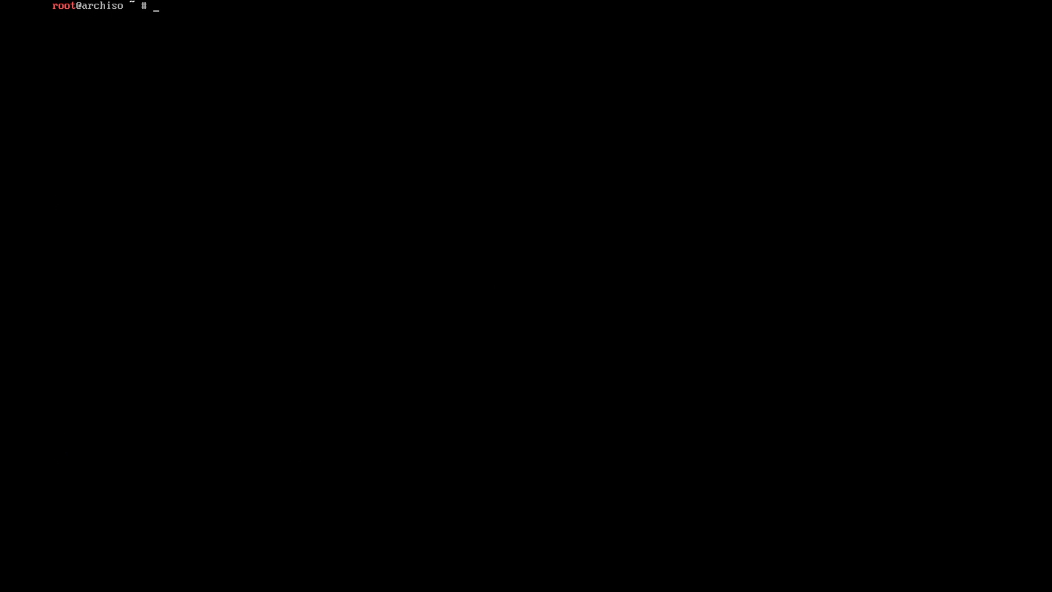
pyautogui.write('fdisk -l')
pyautogui.press('Return')
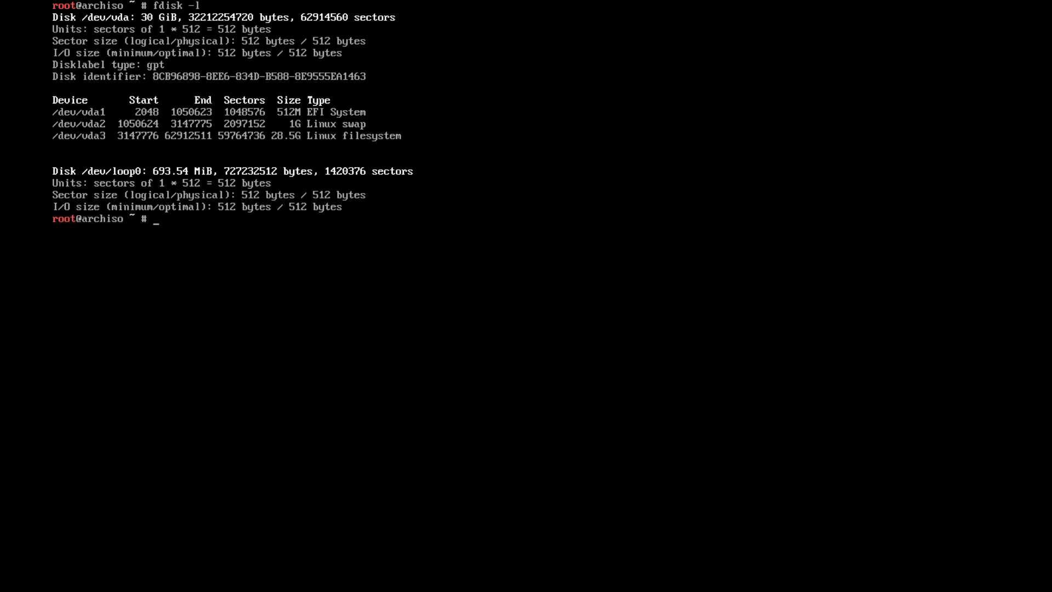
pyautogui.write('mount /dev/vda3 /mnt')
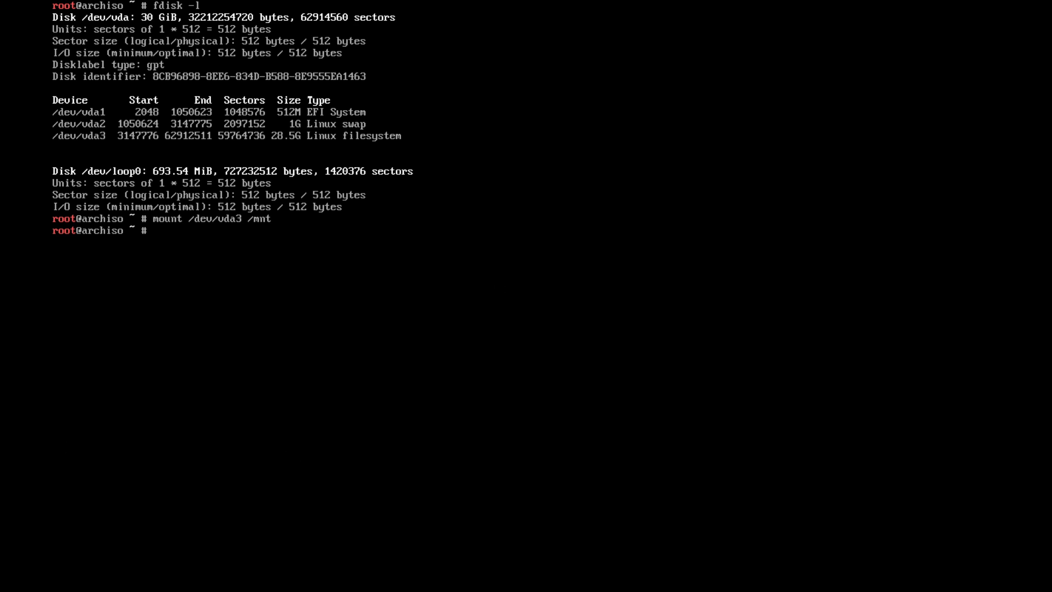
# Mount /dev/vda1 at /mnt/boot/efi using mount --mkdir
pyautogui.write('mount --mkdir')
pyautogui.write('/dev/vda1')
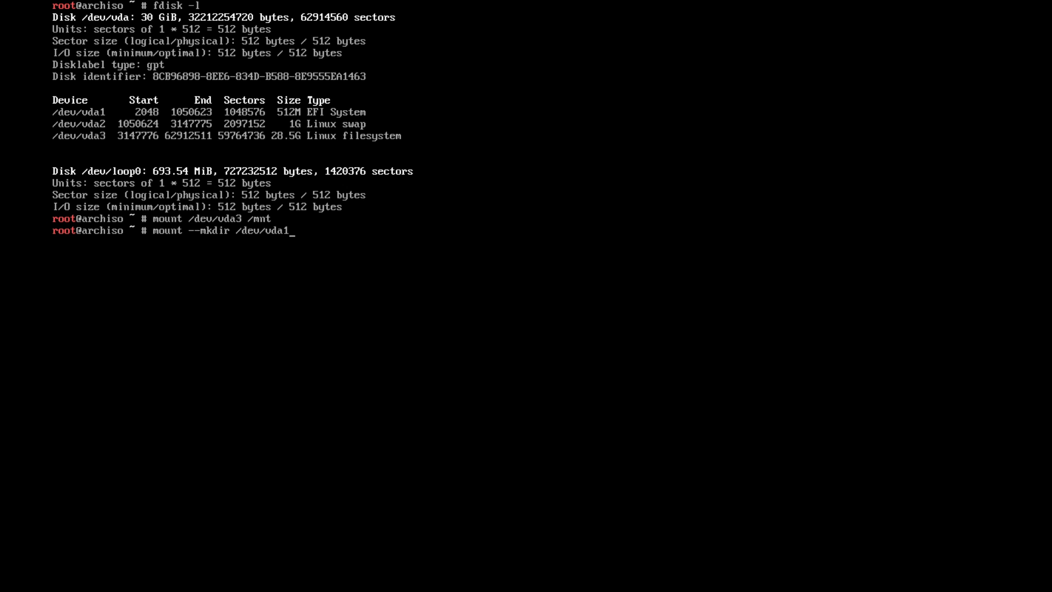
pyautogui.write(' /mnt/boot/efi')
pyautogui.press('Return')
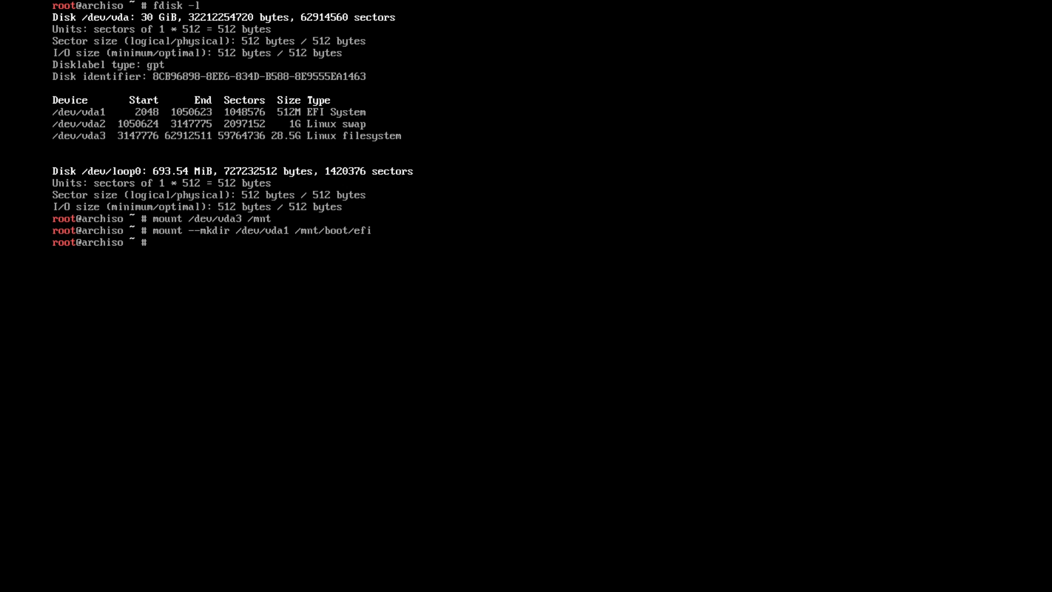
# Activate swap on /dev/vda2 with swapon and clear the screen
pyautogui.write('swapon /dev/vda2')
pyautogui.press('Return')
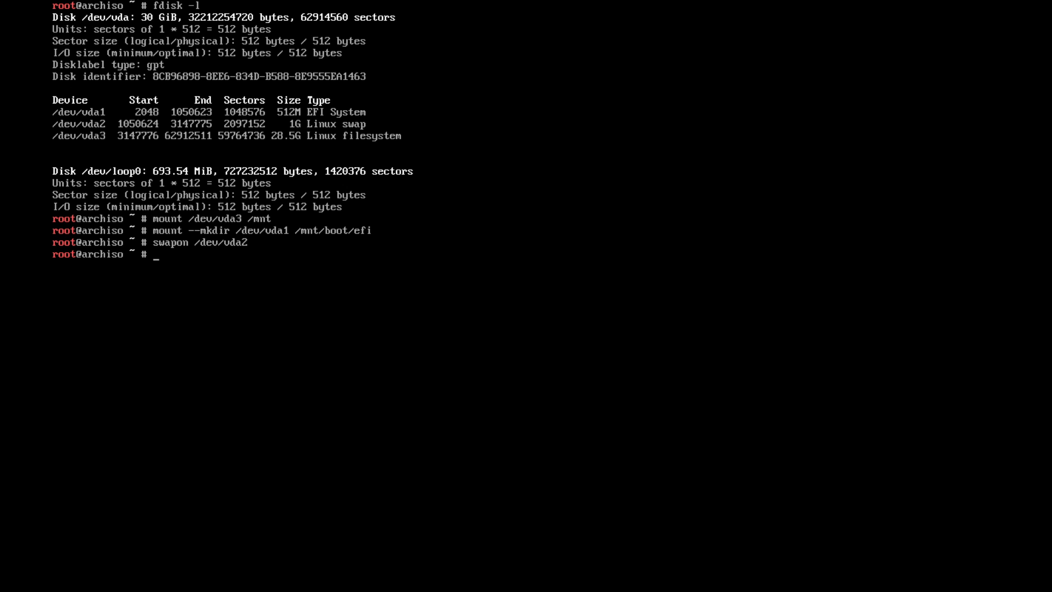
pyautogui.write('clear')
pyautogui.press('Return')
pyautogui.write('pacstrap')
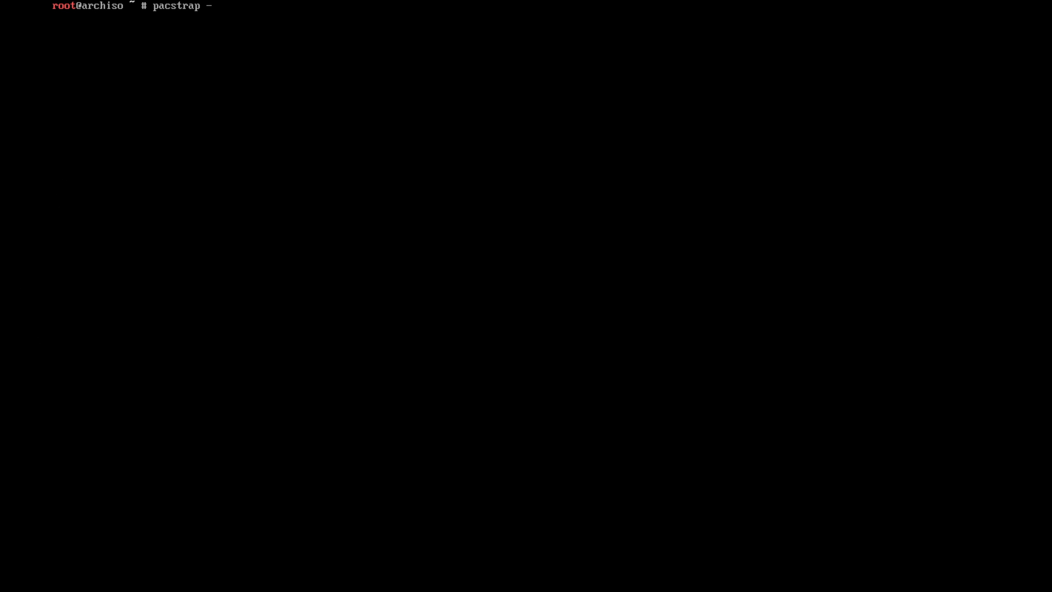
pyautogui.write(' -K /mnt')
# Pacstrap base, linux, linux-firmware and base-devel into /mnt, accepting the default package choices
pyautogui.write('base linux linux')
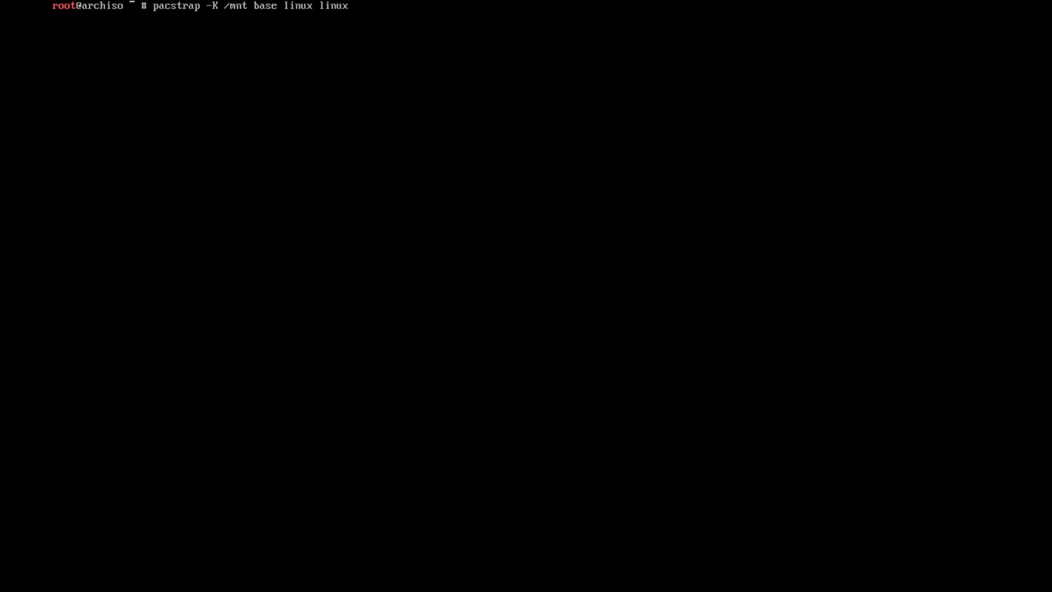
pyautogui.write('-firmware base-devel')
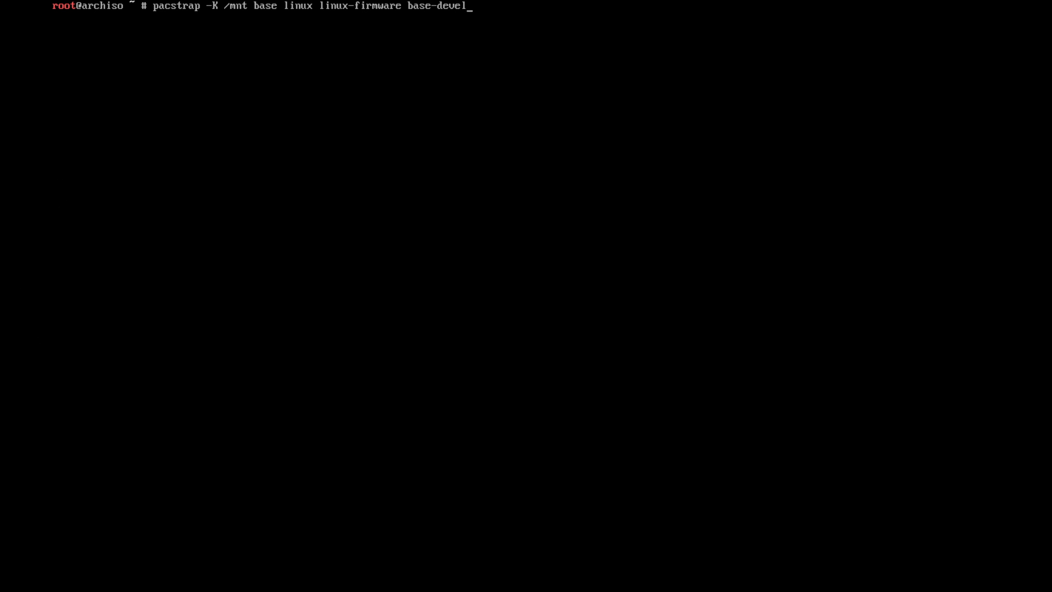
pyautogui.press('Return')
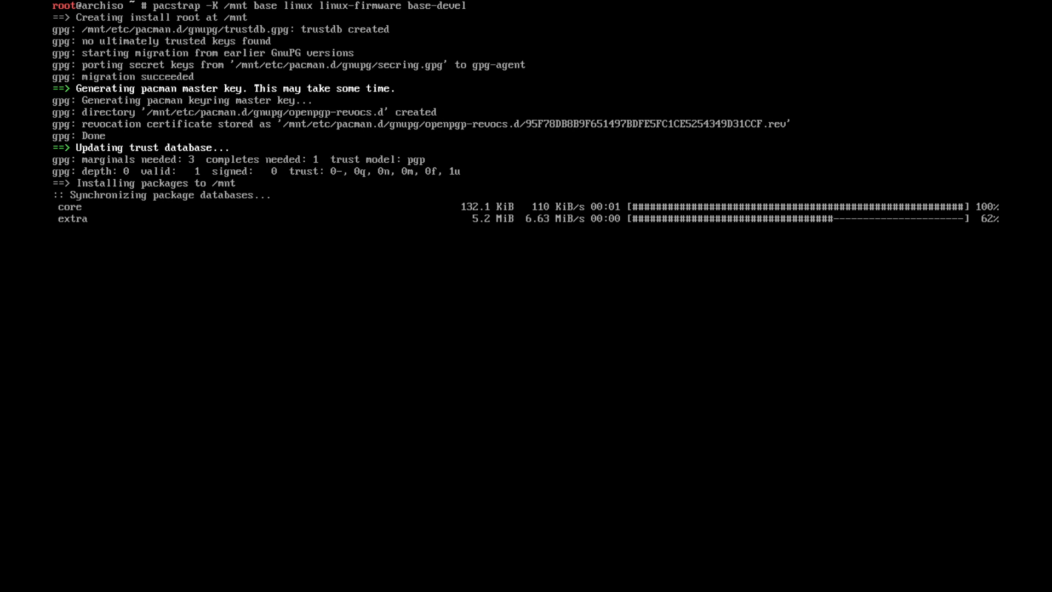
pyautogui.press('Return')
pyautogui.press('Return')
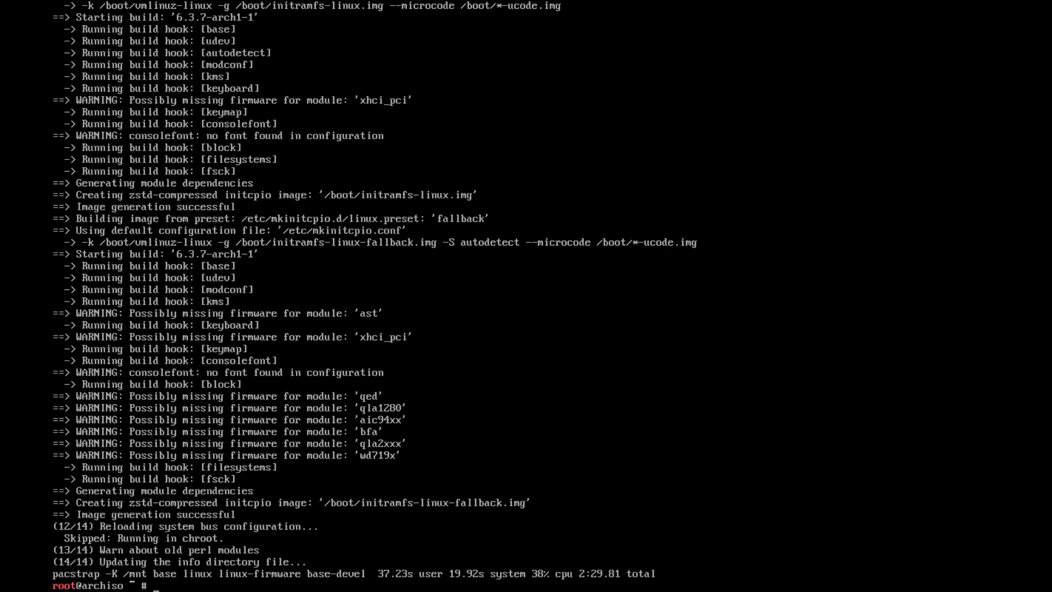
pyautogui.write('genfstab -U')
# Write the UUID-based table with genfstab -U /mnt >> /mnt/etc/fstab
pyautogui.write('mnt')
pyautogui.write('>>')
pyautogui.press('BackSpace')
pyautogui.press('BackSpace')
pyautogui.write('>> /mnt/etc')
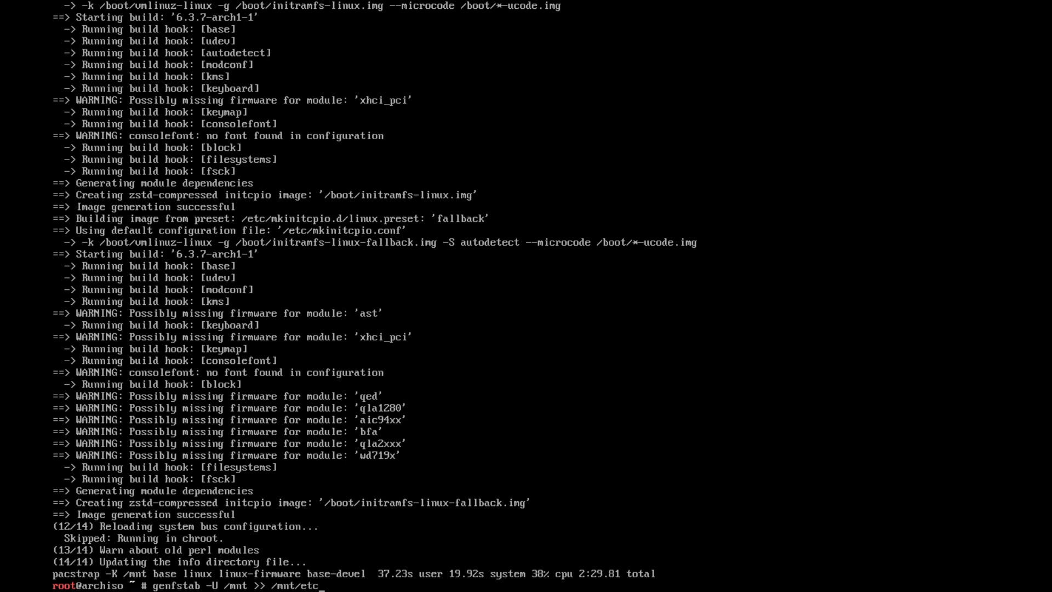
pyautogui.write('/fstab')
pyautogui.press('Return')
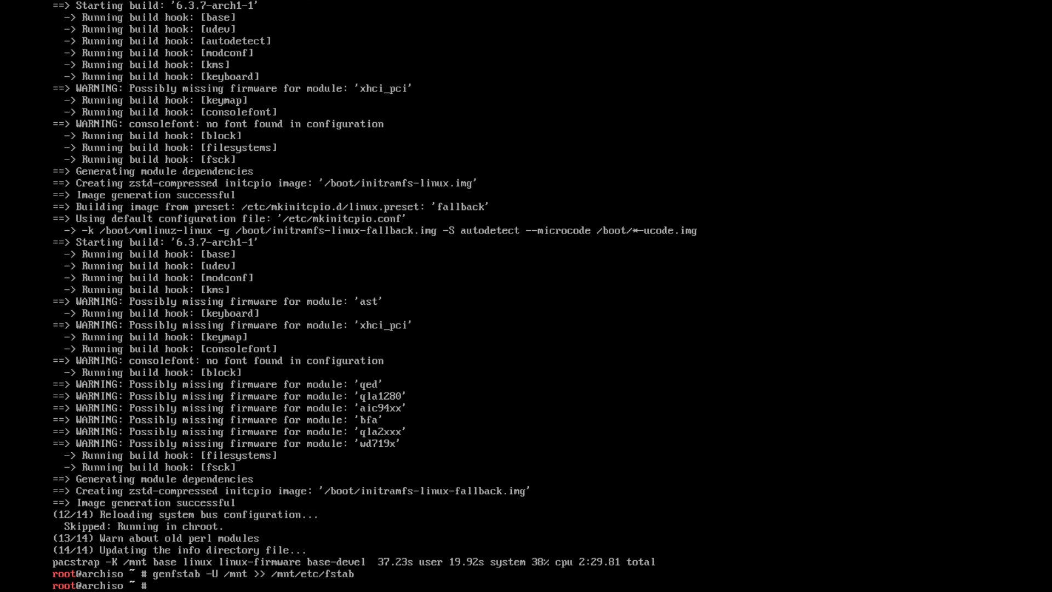
pyautogui.write('vim /etc')
pyautogui.press('BackSpace')
pyautogui.press('BackSpace')
pyautogui.press('BackSpace')
pyautogui.write('mnt/etc/fsta')
pyautogui.press('Tab')
pyautogui.press('Return')
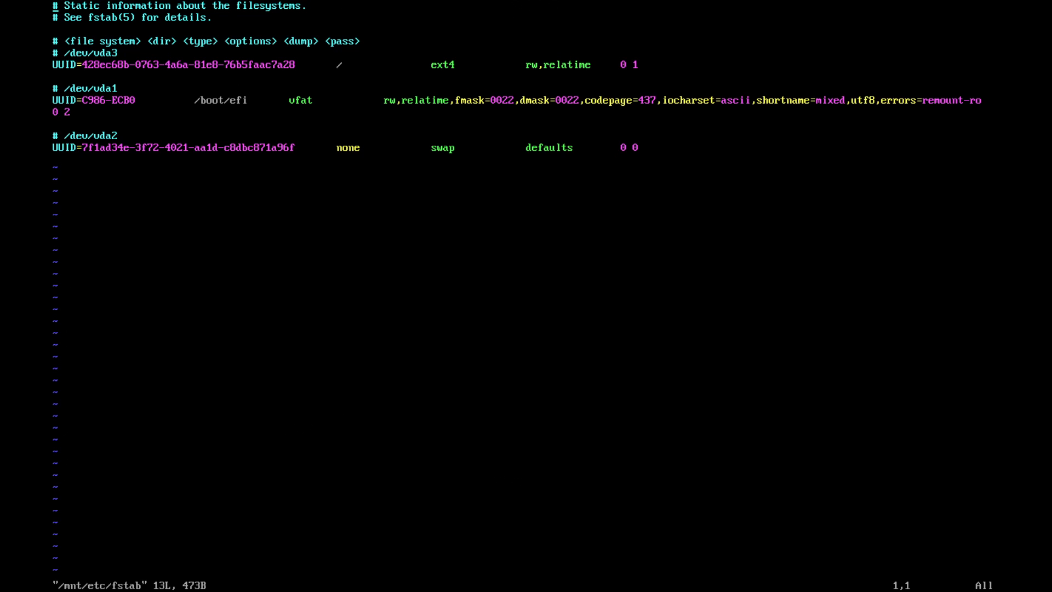
pyautogui.press('Down')
pyautogui.press('Down')
pyautogui.press('Down')
pyautogui.press('Down')
pyautogui.press('Right')
pyautogui.press('Right')
pyautogui.press('Right')
pyautogui.press('Right')
pyautogui.press('Right')
pyautogui.press('Right')
pyautogui.press('Right')
pyautogui.press('Right')
pyautogui.press('Right')
pyautogui.press('Down')
pyautogui.press('Right')
pyautogui.press('Right')
pyautogui.press('Right')
pyautogui.press('Right')
pyautogui.press('Right')
pyautogui.press('Right')
pyautogui.press('Right')
pyautogui.press('Right')
pyautogui.press('Right')
pyautogui.press('Right')
pyautogui.press('Right')
pyautogui.press('Right')
pyautogui.press('Right')
pyautogui.press('Right')
pyautogui.press('Right')
pyautogui.press('Right')
pyautogui.press('Right')
pyautogui.press('Right')
pyautogui.press('Right')
pyautogui.press('Right')
pyautogui.press('Right')
pyautogui.press('Right')
pyautogui.press('Right')
pyautogui.press('Right')
pyautogui.press('Right')
pyautogui.press('Right')
pyautogui.press('Right')
pyautogui.press('Right')
pyautogui.press('Right')
pyautogui.press('Right')
pyautogui.press('Right')
pyautogui.press('Right')
pyautogui.press('Right')
pyautogui.press('Right')
pyautogui.press('Down')
pyautogui.press('Down')
pyautogui.press('Down')
pyautogui.press('Left')
pyautogui.press('Left')
pyautogui.press('Left')
pyautogui.press('Left')
pyautogui.press('Left')
pyautogui.press('Left')
pyautogui.press('Left')
pyautogui.press('Left')
pyautogui.press('Left')
pyautogui.press('Left')
pyautogui.press('Left')
pyautogui.press('Left')
pyautogui.press('Left')
pyautogui.press('Left')
pyautogui.press('Left')
pyautogui.press('Left')
pyautogui.press('Left')
pyautogui.press('Left')
pyautogui.press('Left')
pyautogui.press('Left')
pyautogui.press('Left')
pyautogui.press('Left')
pyautogui.press('Left')
pyautogui.press('Left')
pyautogui.press('Left')
pyautogui.press('Left')
pyautogui.press('Left')
pyautogui.press('Left')
pyautogui.press('Left')
pyautogui.press('Left')
pyautogui.press('Left')
pyautogui.press('Left')
pyautogui.press('Left')
pyautogui.press('Right')
pyautogui.press('Right')
pyautogui.press('Right')
pyautogui.press('Right')
pyautogui.press('Right')
pyautogui.press('Right')
pyautogui.press('Right')
pyautogui.press('Right')
pyautogui.press('Right')
pyautogui.press('Right')
pyautogui.press('Down')
pyautogui.press('Down')
pyautogui.press('Down')
pyautogui.press('Right')
pyautogui.press('Right')
pyautogui.press('Right')
pyautogui.press('Right')
pyautogui.press('Right')
pyautogui.press('Right')
pyautogui.press('Right')
pyautogui.press('Right')
pyautogui.press('Right')
pyautogui.press('Right')
pyautogui.press('Right')
pyautogui.press('Right')
pyautogui.press('Right')
pyautogui.press('Right')
pyautogui.press('Escape')
pyautogui.hotkey('shift', ';')
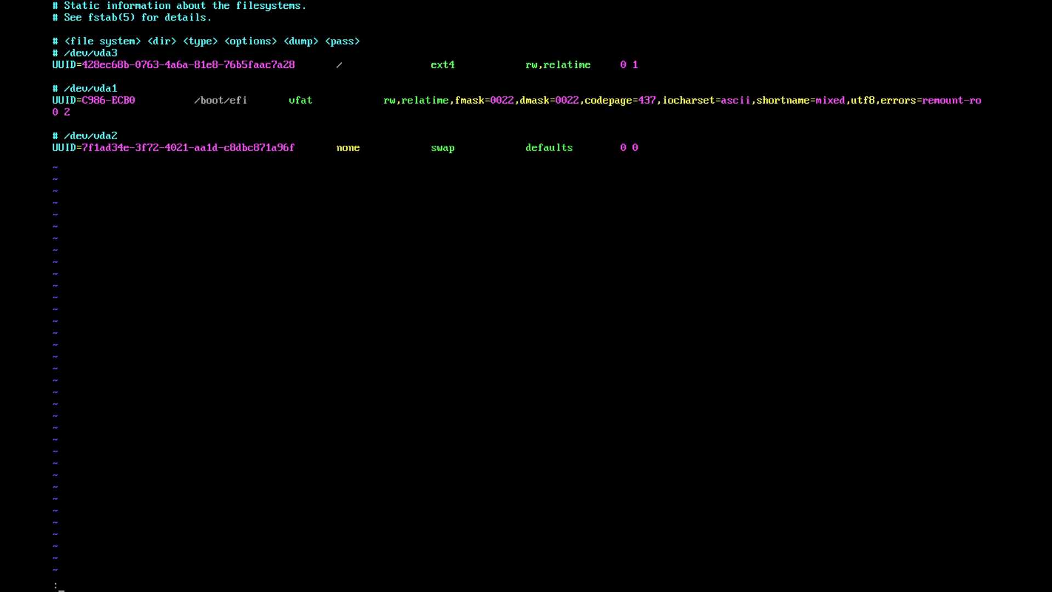
pyautogui.write('q')
pyautogui.press('Return')
# Enter the new system with arch-chroot /mnt and list its root directory with ls
pyautogui.write('clear')
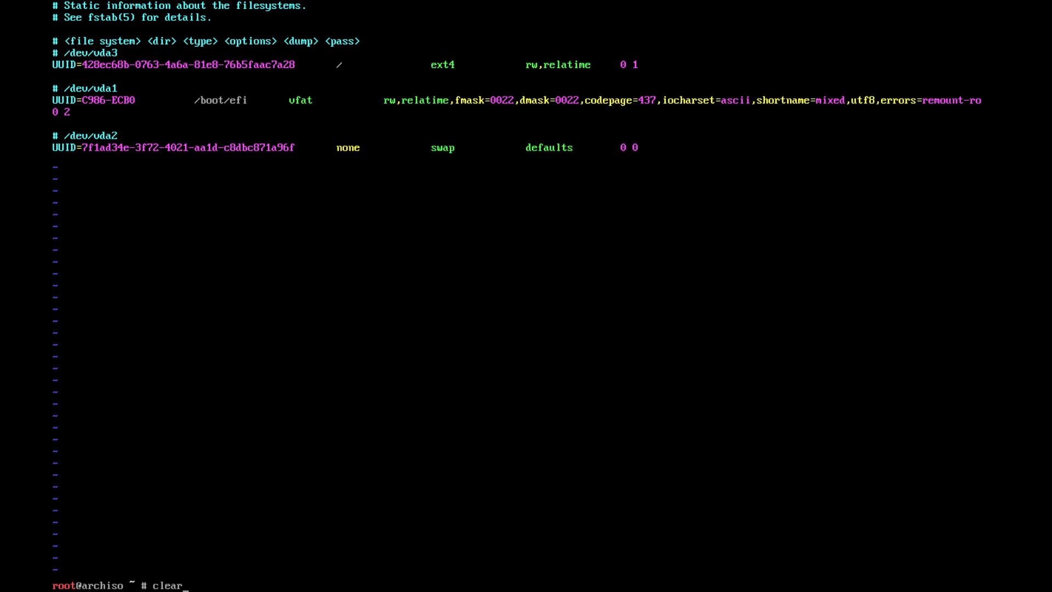
pyautogui.press('Return')
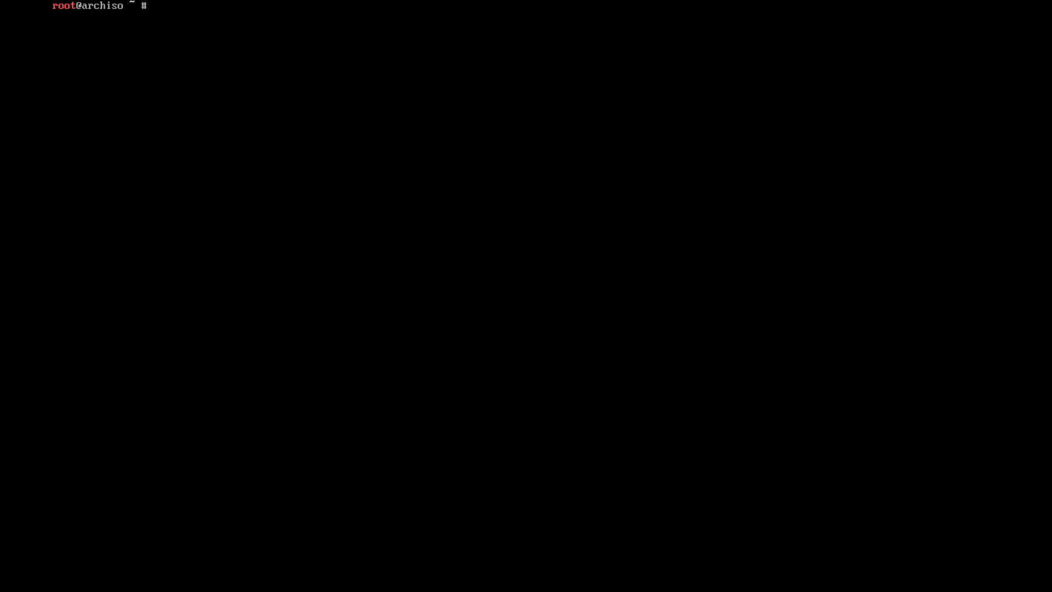
pyautogui.write('ch-chroot /mnt')
pyautogui.press('Return')
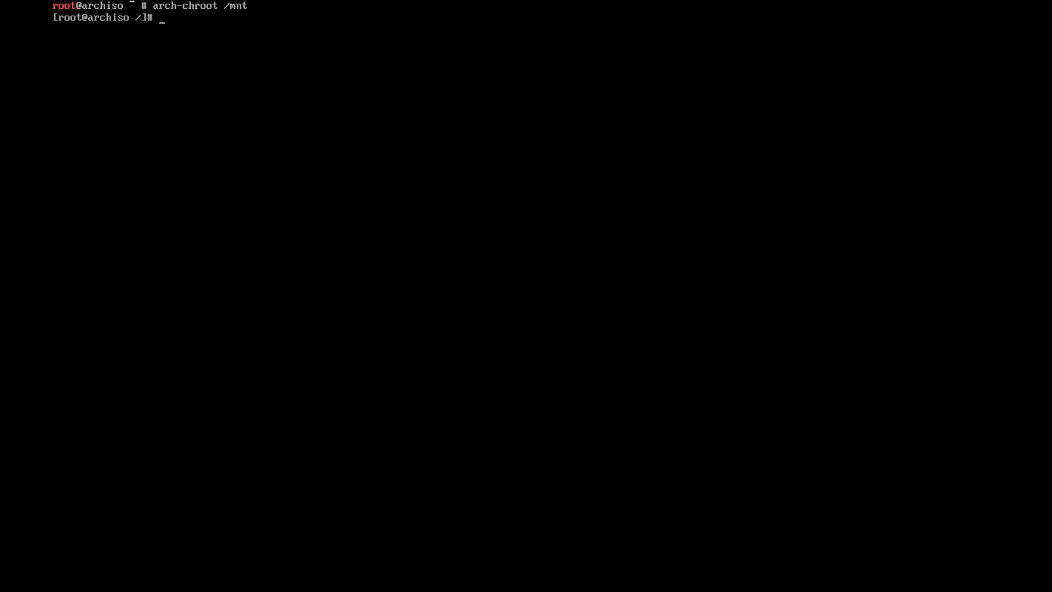
pyautogui.write('clear')
pyautogui.press('Return')
pyautogui.write('ls')
pyautogui.press('Return')
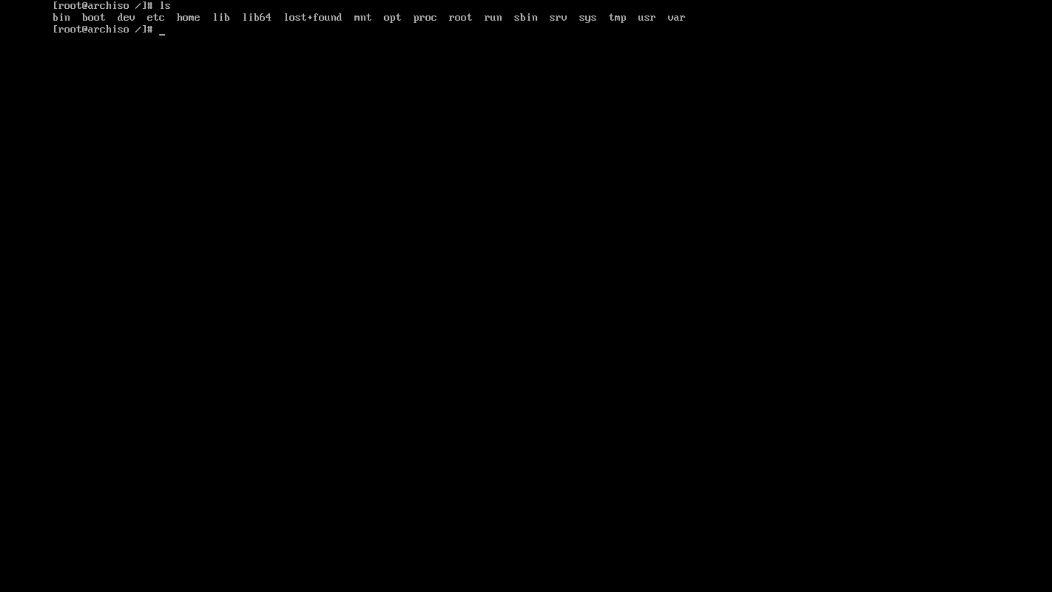
# Symlink /usr/share/zoneinfo/America/Denver to /etc/localtime
pyautogui.write('ln -sf /usr/share/zoneinfo')
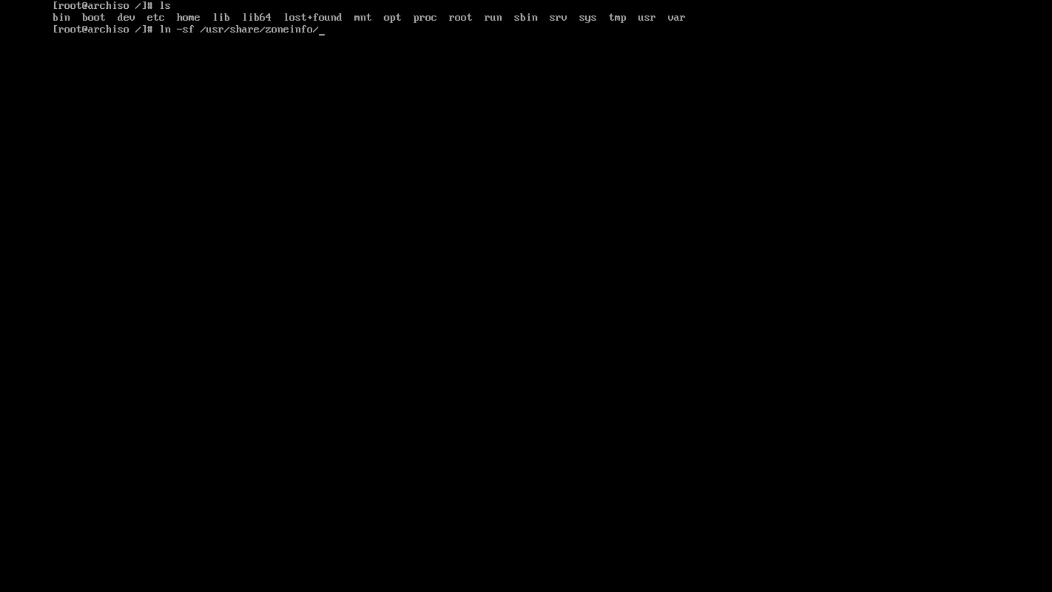
pyautogui.write('/America/Den')
pyautogui.press('Tab')
pyautogui.write('/etc/localtime')
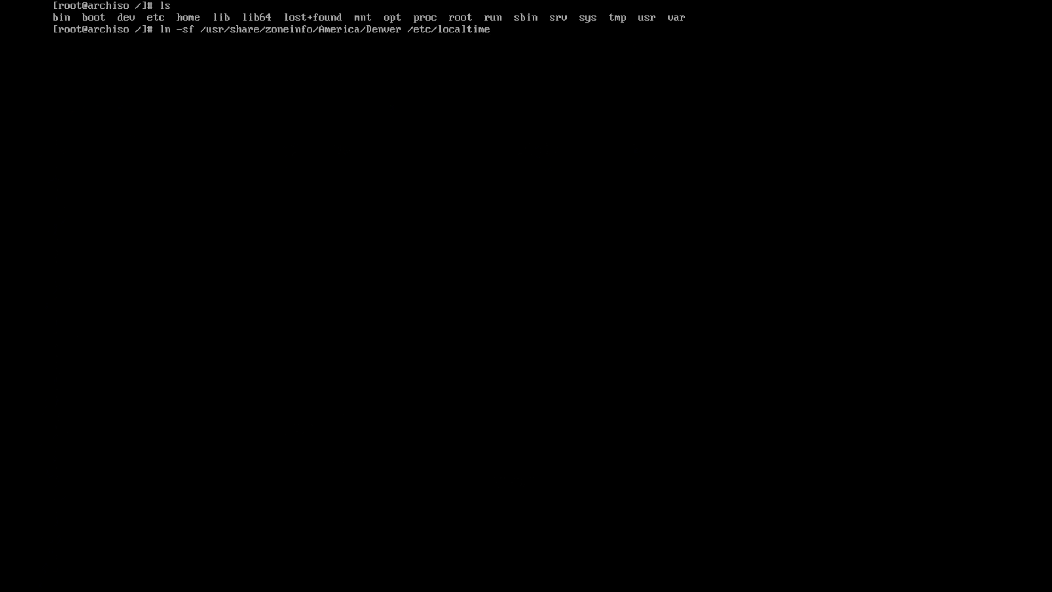
pyautogui.press('Return')
pyautogui.write('clear')
pyautogui.press('Return')
# Sync the hardware clock with hwclock --systohc and clear the screen
pyautogui.write('hwclock')
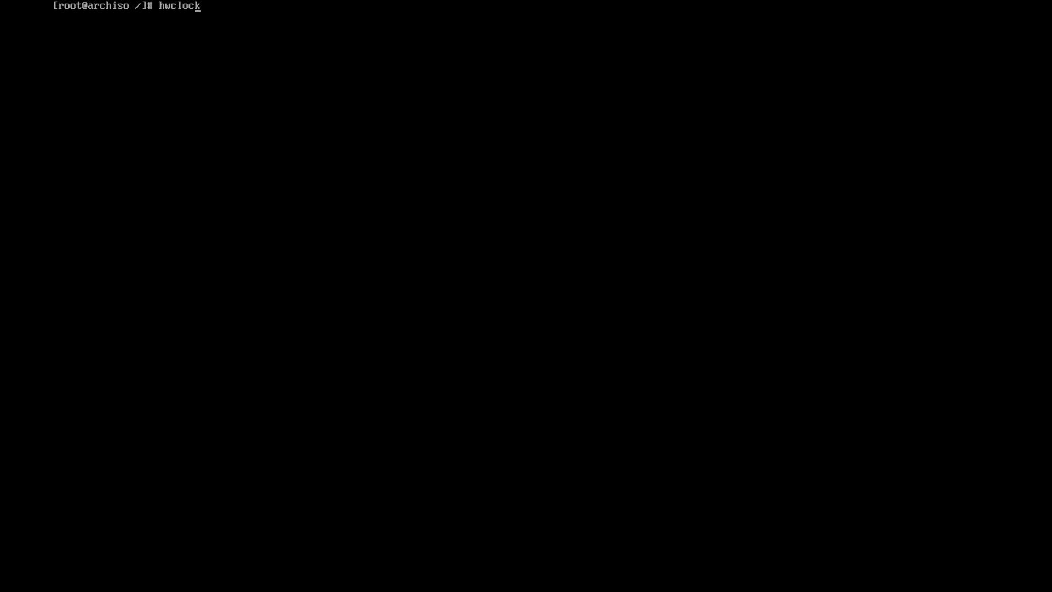
pyautogui.write(' --systohc')
pyautogui.press('Return')
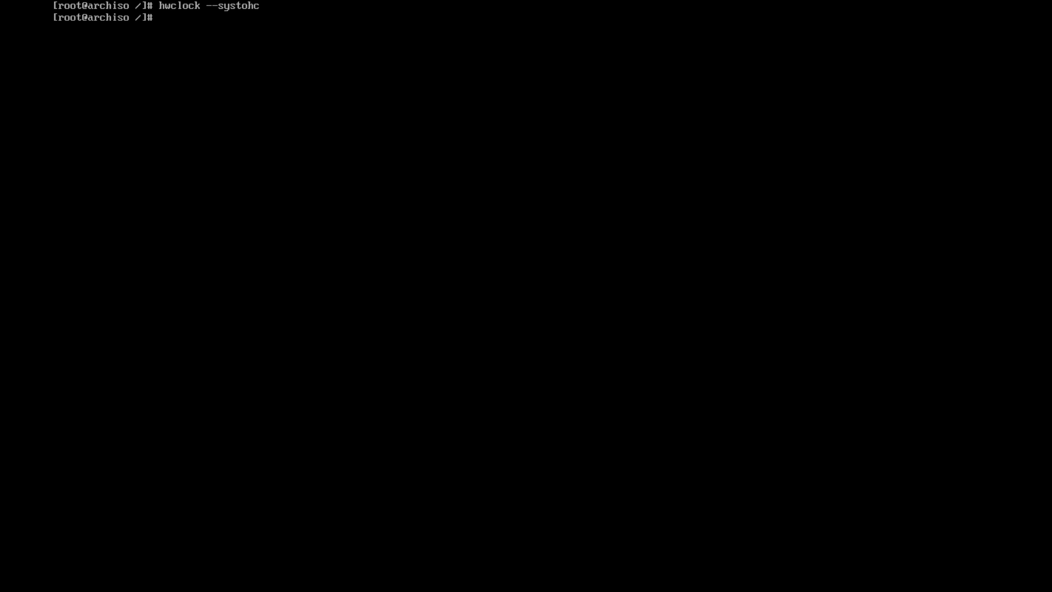
pyautogui.write('clear')
pyautogui.press('Return')
# Install the missing vim package with pacman -S vim, then recall vim /etc/locale.gen
pyautogui.write('vim /etc')
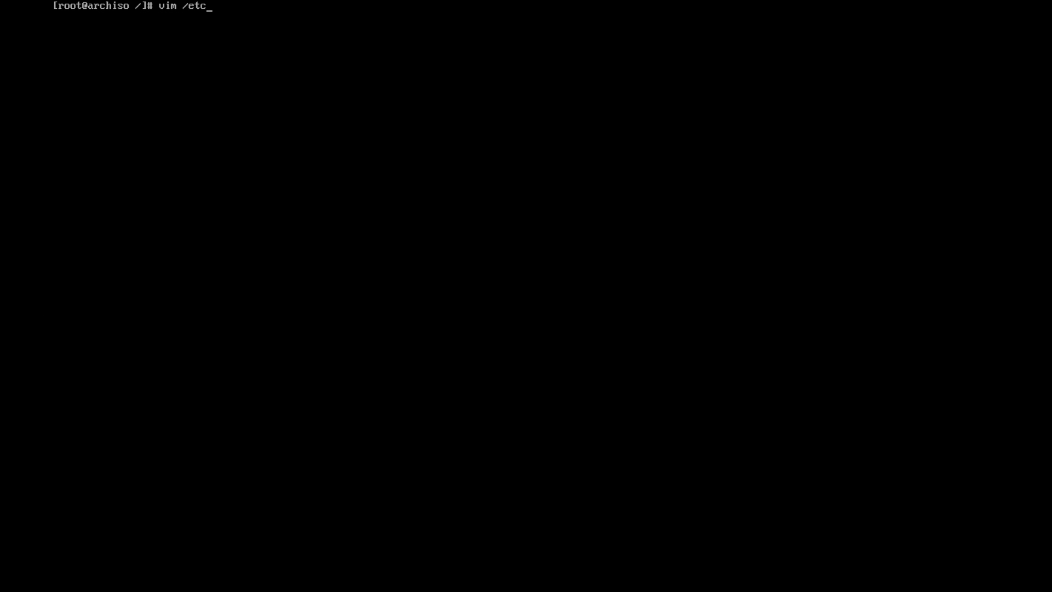
pyautogui.write('/locale.gen')
pyautogui.press('Return')
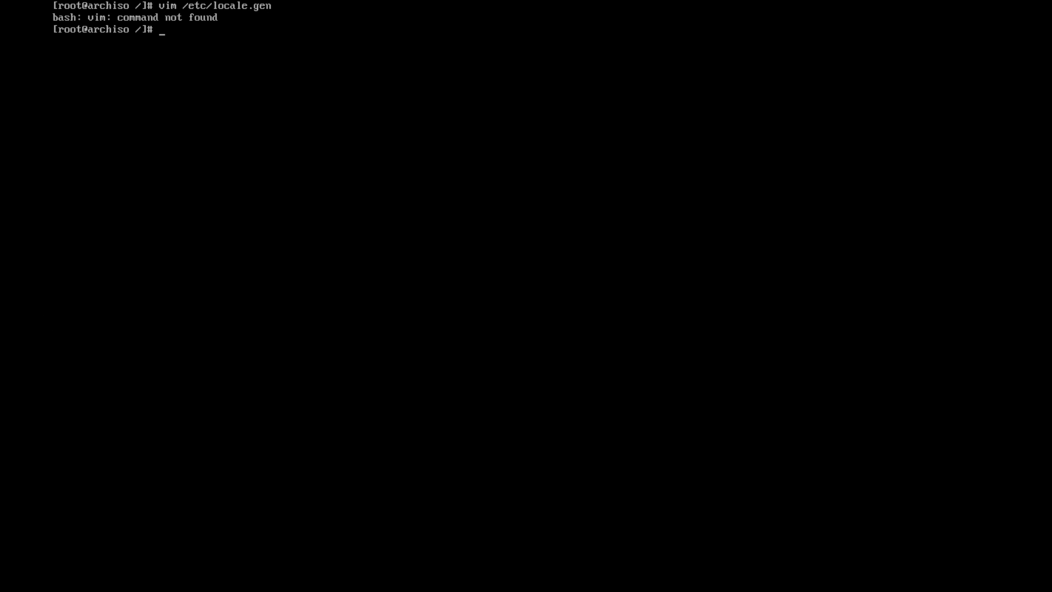
pyautogui.write('pacman -S')
pyautogui.write('vim')
pyautogui.press('Return')
pyautogui.write('y')
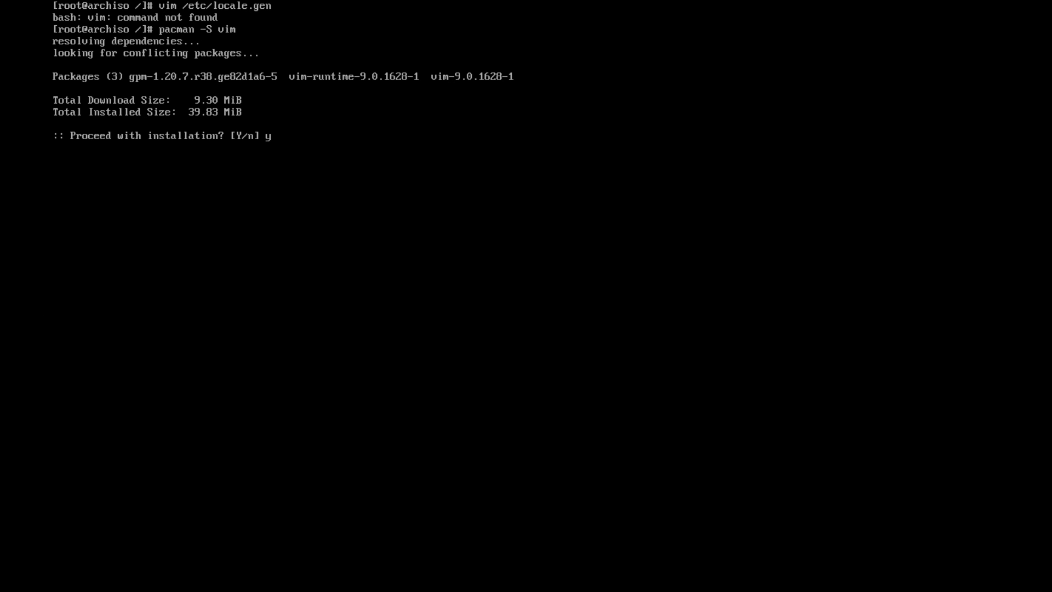
pyautogui.press('Return')
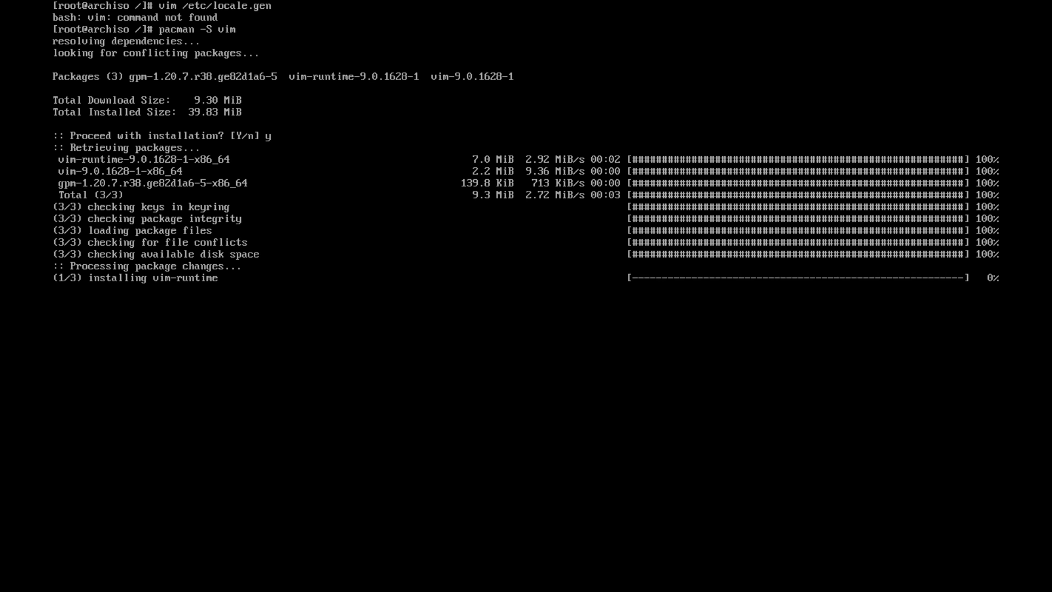
pyautogui.write('clear')
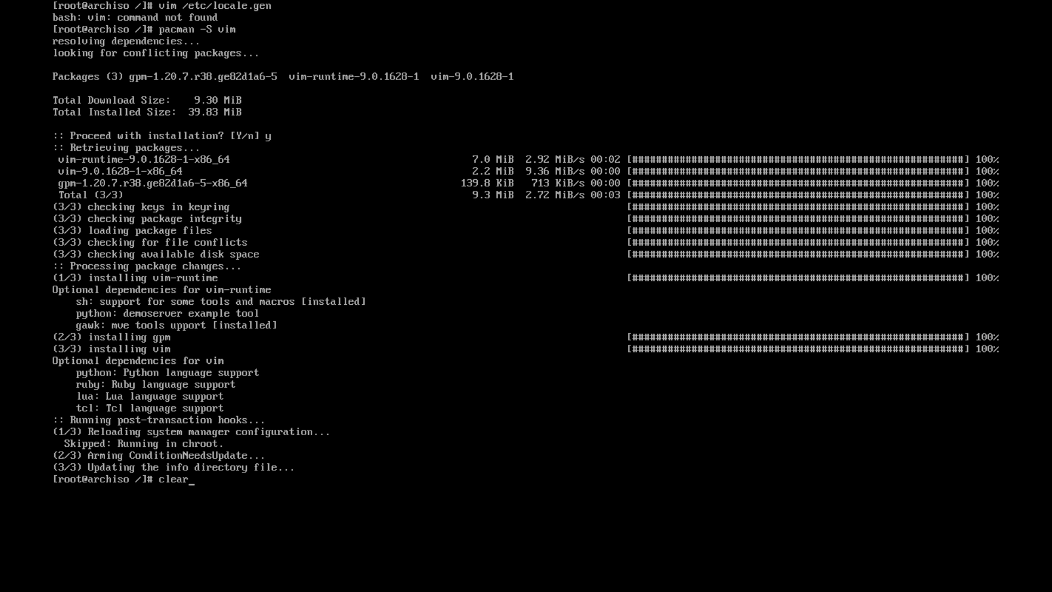
pyautogui.press('Return')
pyautogui.press('Up')
pyautogui.press('Up')
pyautogui.press('Up')
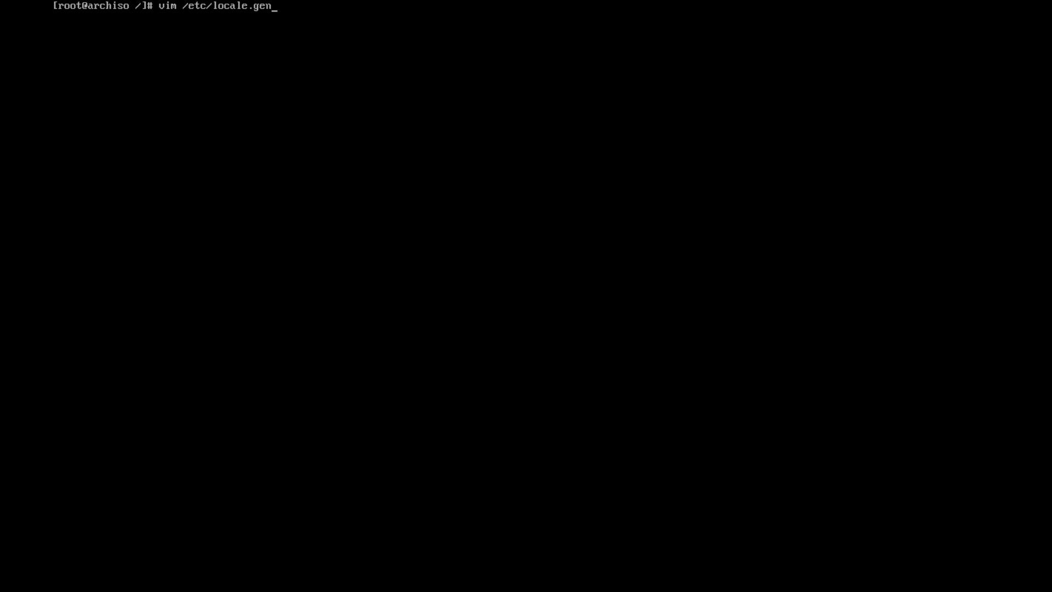
# Open /etc/locale.gen in Vim and go to the en_US.UTF-8 UTF-8 line
pyautogui.press('Return')
pyautogui.press('Down')
pyautogui.press('Down')
pyautogui.press('Down')
pyautogui.press('Down')
pyautogui.press('Down')
pyautogui.press('Down')
pyautogui.press('Down')
pyautogui.press('Down')
pyautogui.press('Down')
pyautogui.press('Down')
pyautogui.press('Down')
pyautogui.press('Down')
pyautogui.press('Down')
pyautogui.press('Down')
pyautogui.press('Down')
pyautogui.press('Down')
pyautogui.press('Down')
pyautogui.press('Down')
pyautogui.press('Down')
pyautogui.press('Down')
pyautogui.press('Down')
pyautogui.press('Down')
pyautogui.press('Down')
pyautogui.press('Down')
pyautogui.press('Down')
pyautogui.press('Down')
pyautogui.press('Down')
pyautogui.press('Down')
pyautogui.press('Down')
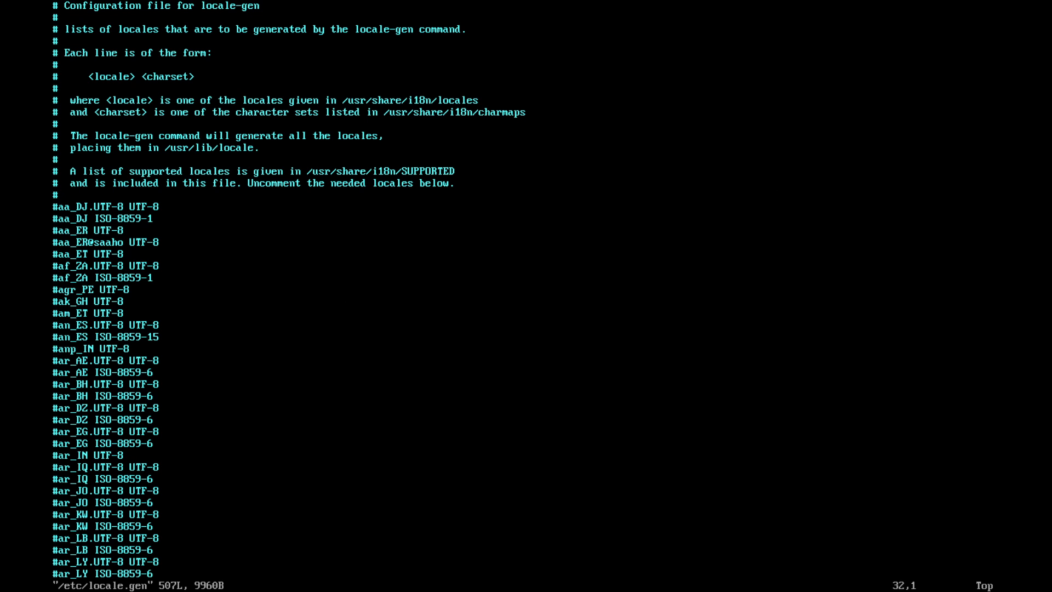
pyautogui.press('Down')
pyautogui.press('Down')
pyautogui.press('Down')
pyautogui.press('Down')
pyautogui.press('Down')
pyautogui.press('Down')
pyautogui.press('Down')
pyautogui.press('Down')
pyautogui.press('Down')
pyautogui.press('Down')
pyautogui.press('Down')
pyautogui.press('Down')
pyautogui.press('Down')
pyautogui.press('Down')
pyautogui.press('Down')
pyautogui.press('Down')
pyautogui.press('Down')
pyautogui.press('Down')
pyautogui.press('Down')
pyautogui.press('Down')
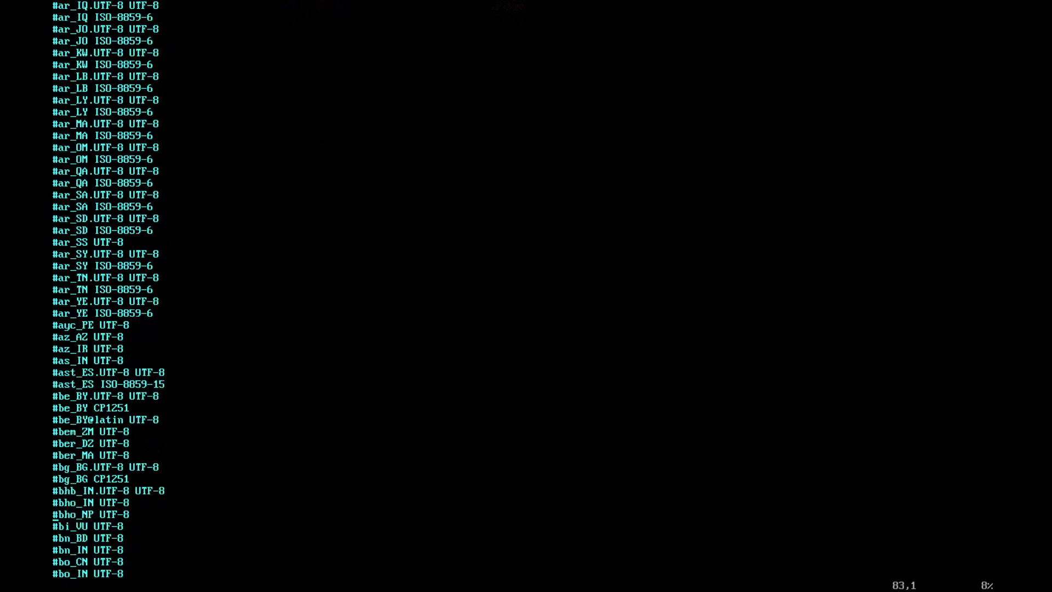
pyautogui.press('Down')
pyautogui.press('Down')
pyautogui.press('Down')
pyautogui.press('Down')
pyautogui.press('Down')
pyautogui.press('Down')
pyautogui.press('Down')
pyautogui.press('Down')
pyautogui.press('Down')
pyautogui.press('Down')
pyautogui.press('Down')
pyautogui.press('Down')
pyautogui.press('Down')
pyautogui.press('Down')
pyautogui.press('Down')
pyautogui.press('Down')
pyautogui.press('Down')
pyautogui.press('Down')
pyautogui.press('Down')
pyautogui.press('Down')
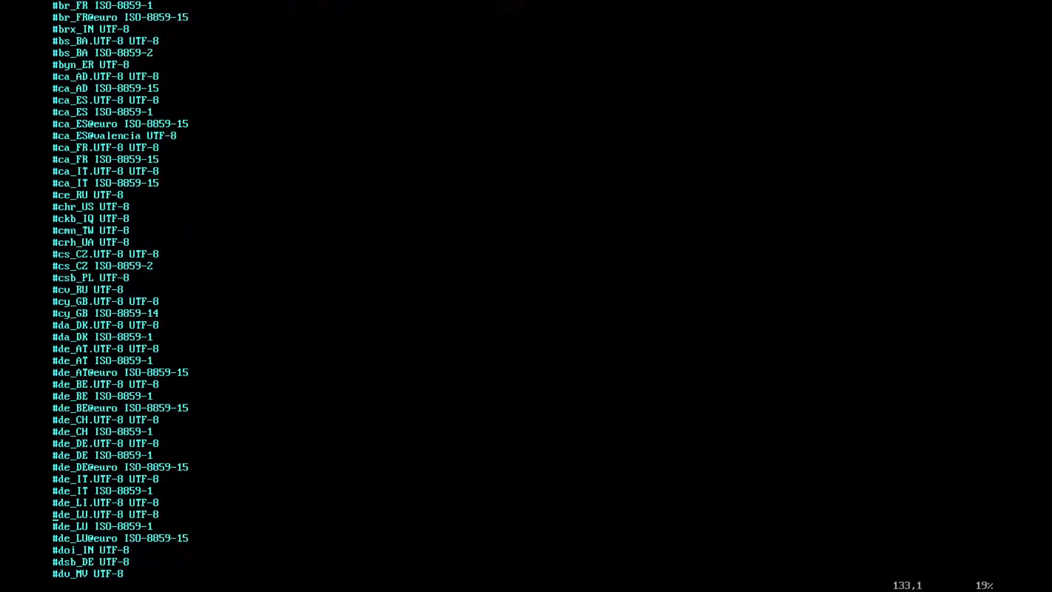
pyautogui.press('Down')
pyautogui.press('Down')
pyautogui.press('Down')
pyautogui.press('Down')
pyautogui.press('Down')
pyautogui.press('Down')
pyautogui.press('Down')
pyautogui.press('Down')
pyautogui.press('Down')
pyautogui.press('Down')
pyautogui.press('Down')
pyautogui.press('Down')
pyautogui.press('Down')
pyautogui.press('Down')
pyautogui.press('Down')
pyautogui.press('Down')
pyautogui.press('Down')
pyautogui.press('Down')
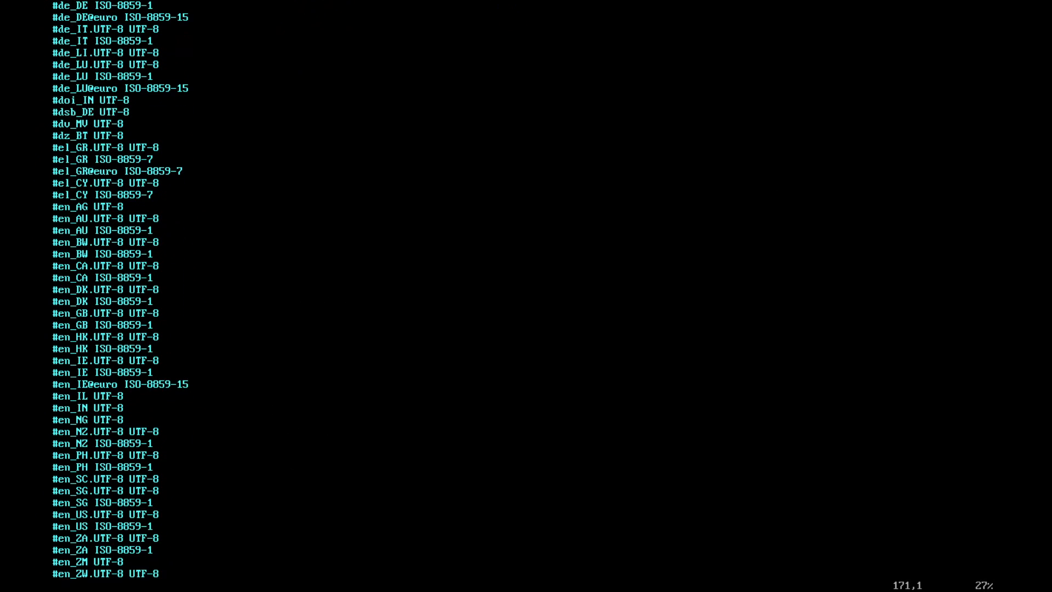
pyautogui.press('Down')
pyautogui.press('Down')
pyautogui.press('Down')
pyautogui.press('Down')
pyautogui.press('Down')
pyautogui.press('Down')
pyautogui.press('Down')
pyautogui.press('Down')
pyautogui.press('Down')
pyautogui.press('Down')
pyautogui.press('Down')
pyautogui.press('Down')
pyautogui.press('Down')
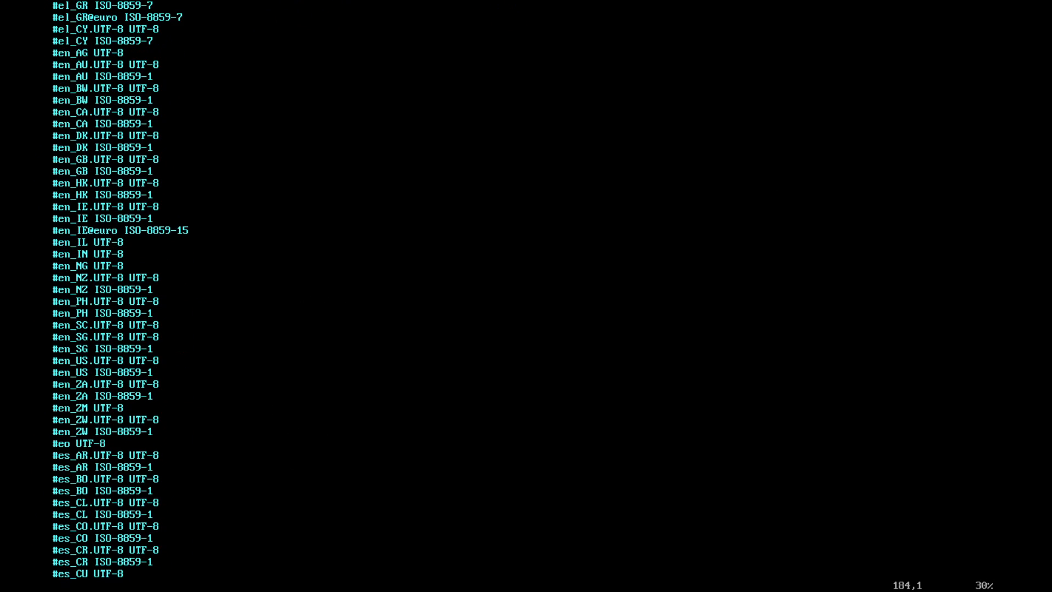
pyautogui.press('Down')
pyautogui.press('Down')
pyautogui.press('Down')
pyautogui.press('Down')
pyautogui.press('Down')
pyautogui.press('Down')
pyautogui.press('Down')
pyautogui.press('Down')
pyautogui.press('Down')
pyautogui.press('Down')
pyautogui.press('Down')
pyautogui.press('Down')
pyautogui.press('Down')
pyautogui.press('Down')
pyautogui.press('Down')
pyautogui.press('Down')
pyautogui.press('Down')
pyautogui.press('Down')
pyautogui.press('Down')
pyautogui.press('Down')
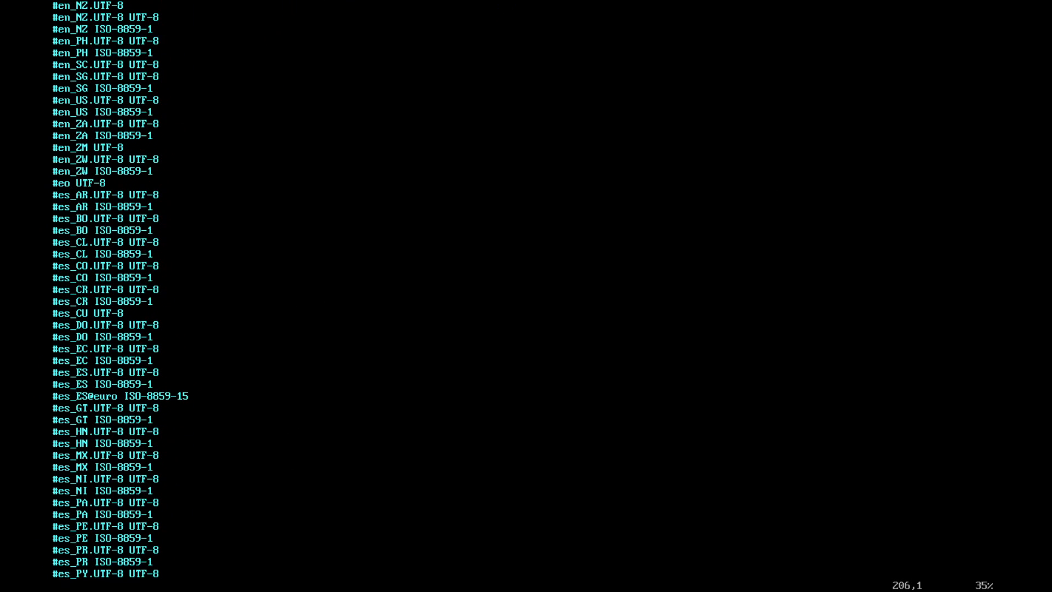
pyautogui.press('Down')
pyautogui.press('Down')
pyautogui.press('Up')
pyautogui.press('Up')
pyautogui.press('Up')
pyautogui.press('Up')
pyautogui.press('Up')
pyautogui.press('Up')
pyautogui.press('Up')
pyautogui.press('Up')
pyautogui.press('Up')
pyautogui.press('Up')
pyautogui.press('Up')
pyautogui.press('Up')
pyautogui.press('Up')
pyautogui.press('Up')
pyautogui.press('Up')
pyautogui.press('Up')
pyautogui.press('Up')
pyautogui.press('Up')
pyautogui.press('Up')
pyautogui.press('Up')
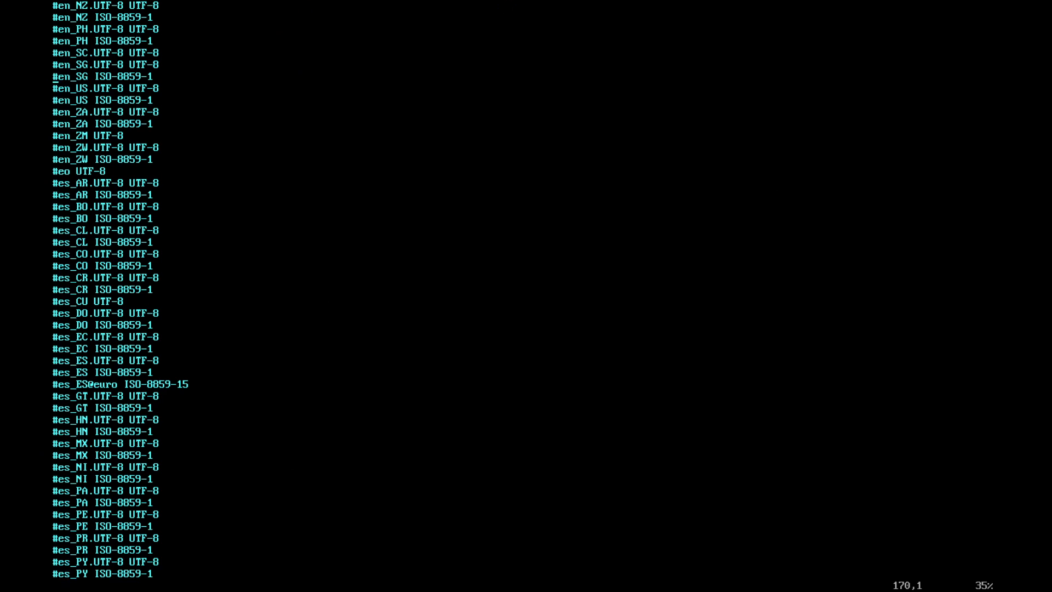
pyautogui.press('Down')
pyautogui.press('Right')
pyautogui.press('Left')
pyautogui.press('Right')
pyautogui.press('Right')
pyautogui.press('Left')
pyautogui.press('Left')
pyautogui.press('Right')
# Uncomment en_US.UTF-8 UTF-8, keeping the en_US ISO-8859-1 line commented
pyautogui.press('i')
pyautogui.press('BackSpace')
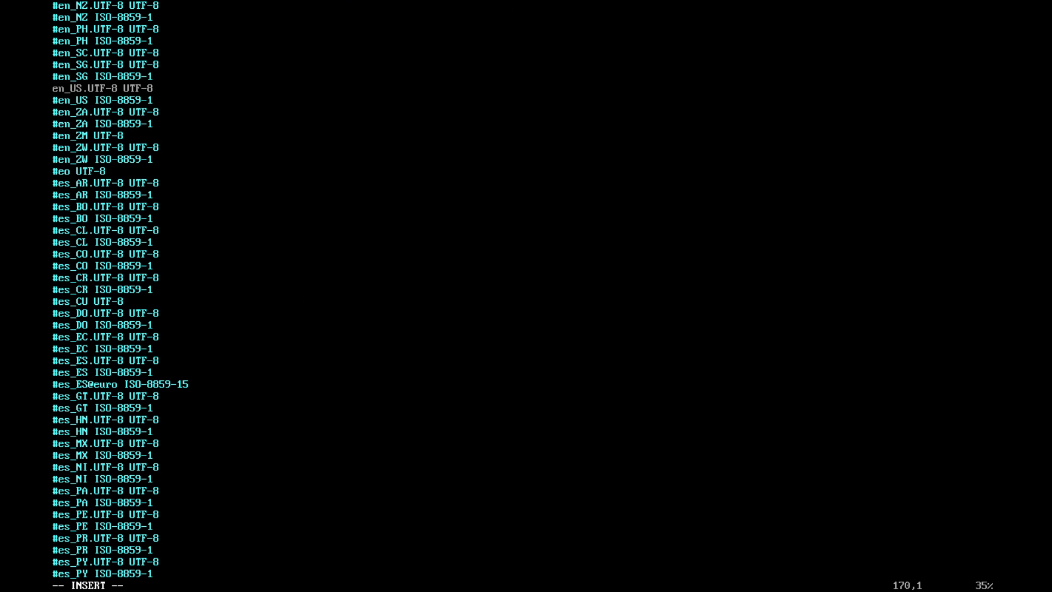
pyautogui.press('Right')
pyautogui.press('Right')
pyautogui.press('Right')
pyautogui.press('Right')
pyautogui.press('Right')
pyautogui.press('Right')
pyautogui.press('Right')
pyautogui.press('Right')
pyautogui.press('Right')
pyautogui.press('Right')
pyautogui.press('Right')
pyautogui.press('Right')
pyautogui.press('Right')
pyautogui.press('Right')
pyautogui.press('Right')
pyautogui.press('Left')
pyautogui.press('Left')
pyautogui.press('Left')
pyautogui.press('Left')
pyautogui.press('Left')
pyautogui.press('Left')
pyautogui.press('Left')
pyautogui.press('Left')
pyautogui.press('Left')
pyautogui.press('Left')
pyautogui.press('Down')
pyautogui.press('BackSpace')
pyautogui.write('#')
pyautogui.press('Up')
pyautogui.press('Up')
pyautogui.press('Up')
pyautogui.press('Up')
pyautogui.press('Up')
pyautogui.press('Up')
pyautogui.press('Up')
pyautogui.press('Up')
pyautogui.press('Up')
pyautogui.press('Up')
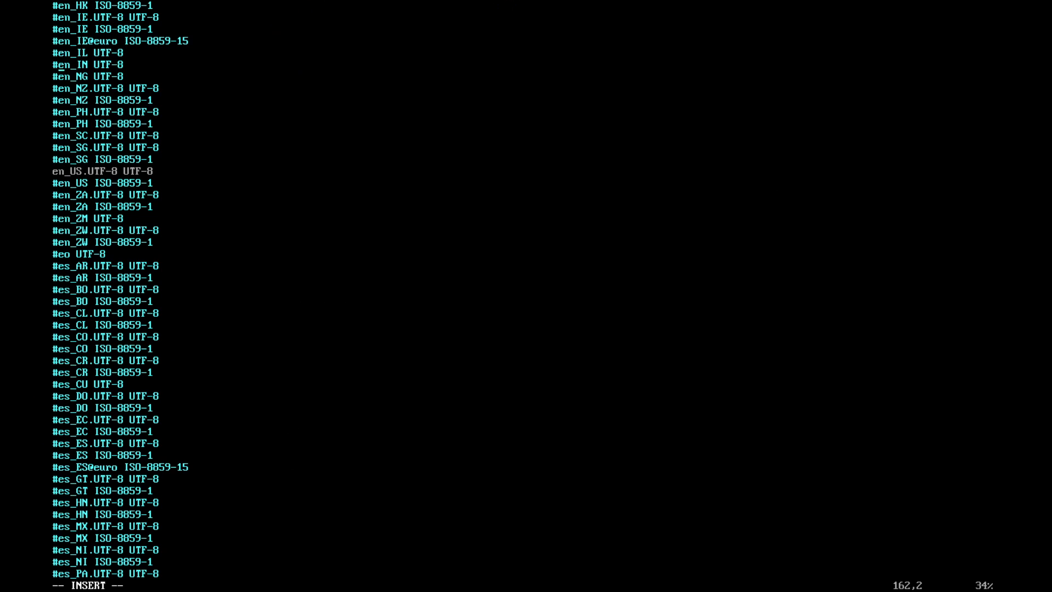
# Save the file with :wq and clear the screen
pyautogui.press('Escape')
pyautogui.hotkey('shift', ';')
pyautogui.write('wq')
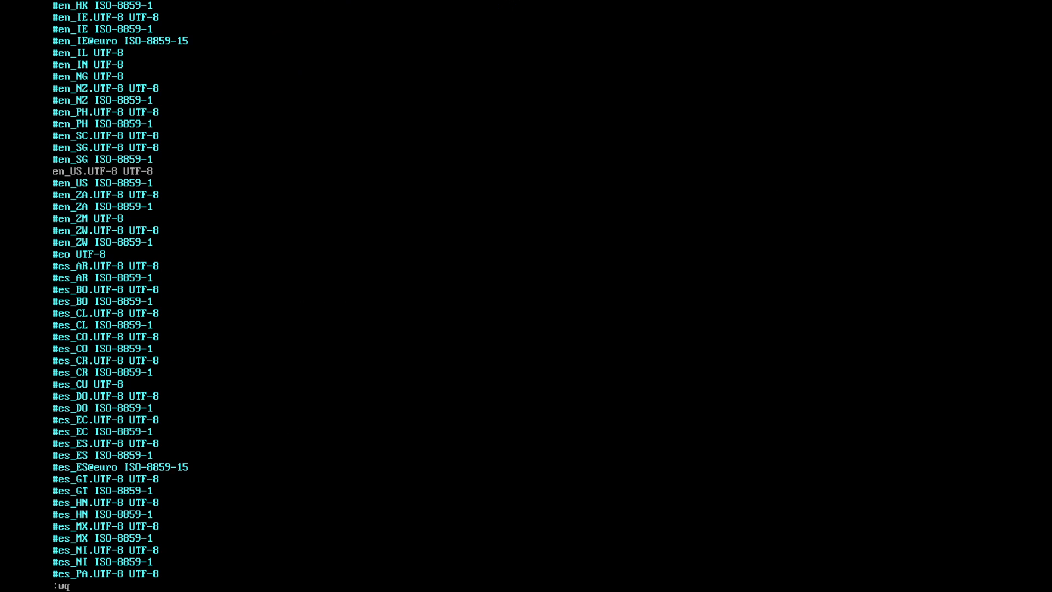
pyautogui.press('Return')
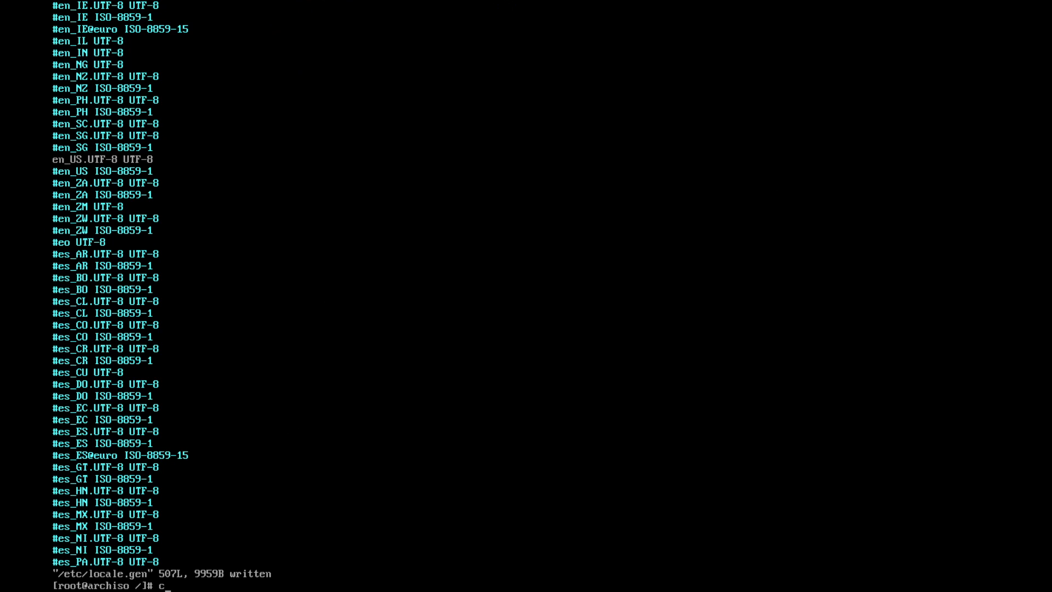
pyautogui.write('clear')
pyautogui.press('Return')
# Generate the locales with locale-gen and clear the screen
pyautogui.write('locale-gen')
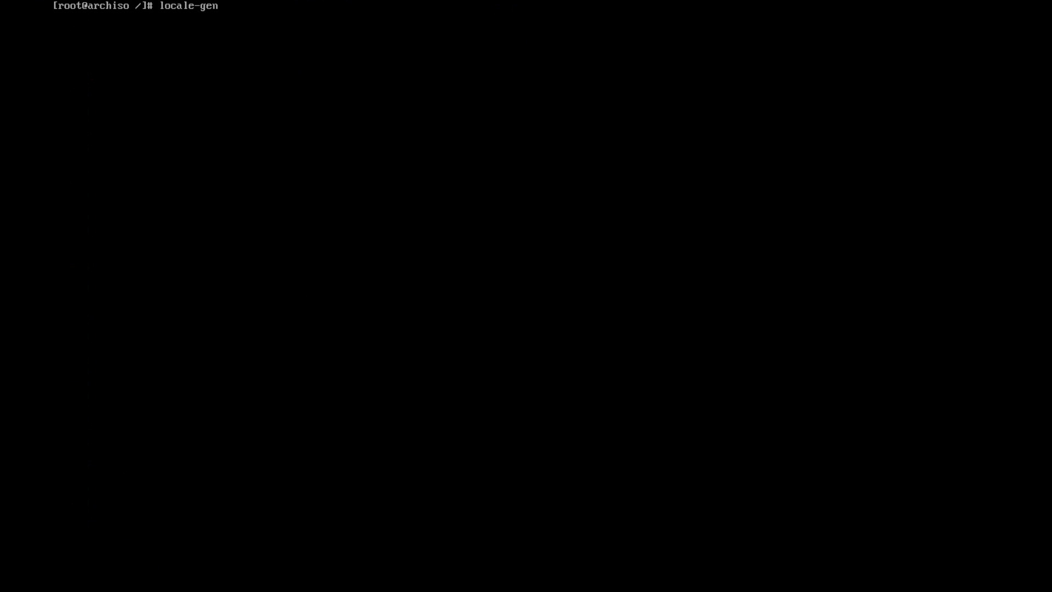
pyautogui.press('Return')
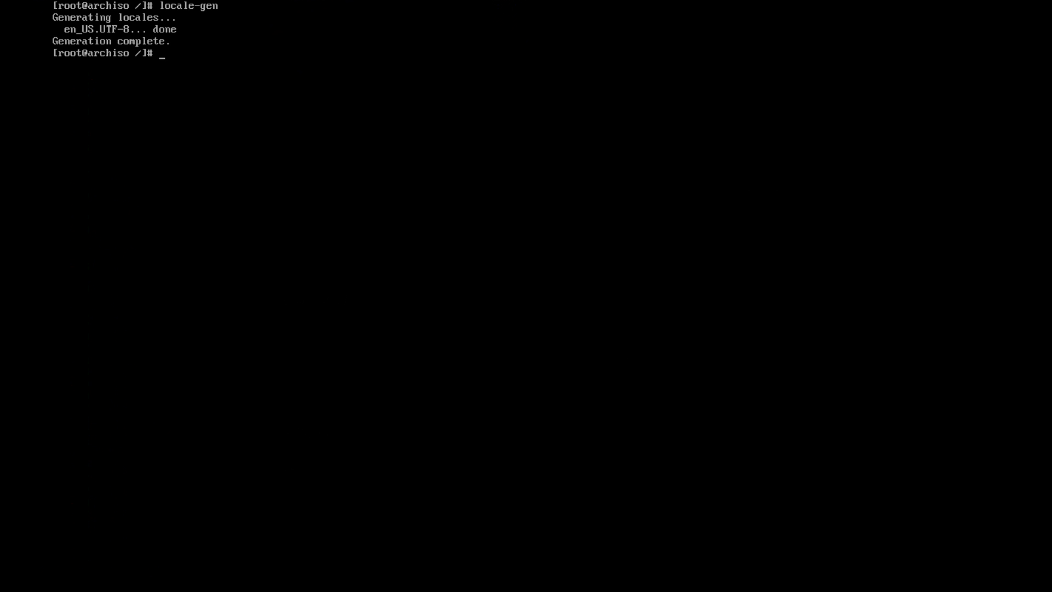
pyautogui.write('clea')
pyautogui.press('BackSpace')
pyautogui.write('ear')
pyautogui.press('Return')
pyautogui.write('clear')
pyautogui.press('Return')
# Create /etc/locale.conf in Vim containing LANG=en_US.UTF-8 and save it
pyautogui.write('vim')
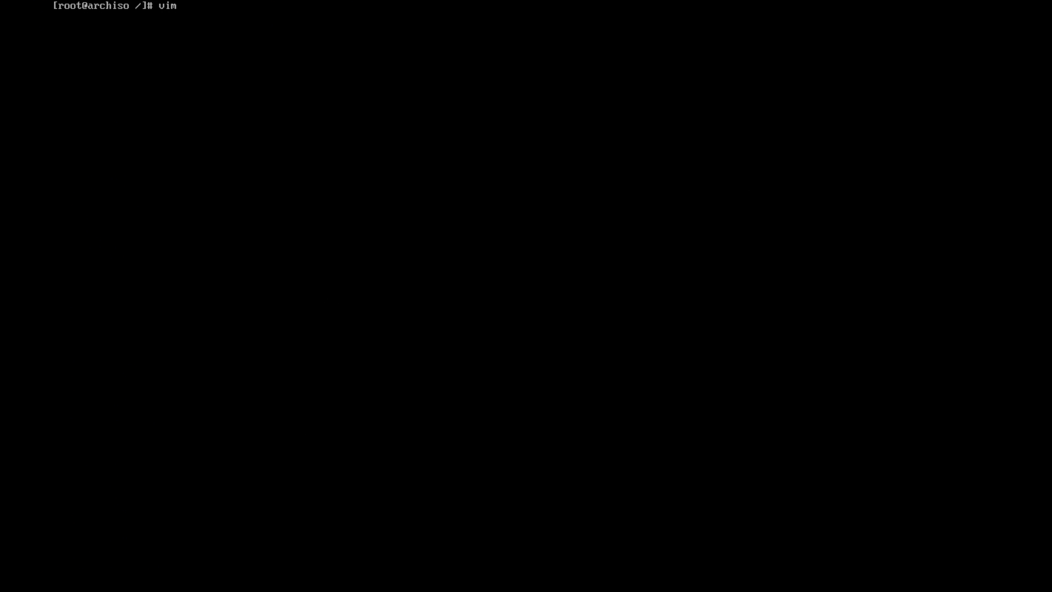
pyautogui.write(' /et')
pyautogui.press('Tab')
pyautogui.write('locale.conf')
pyautogui.press('Return')
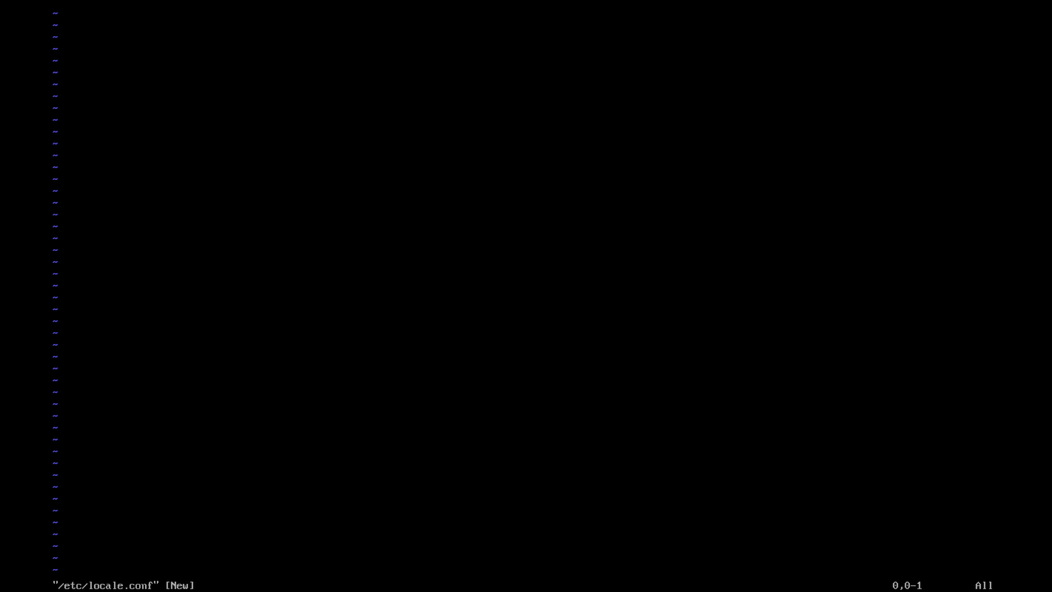
pyautogui.press('i')
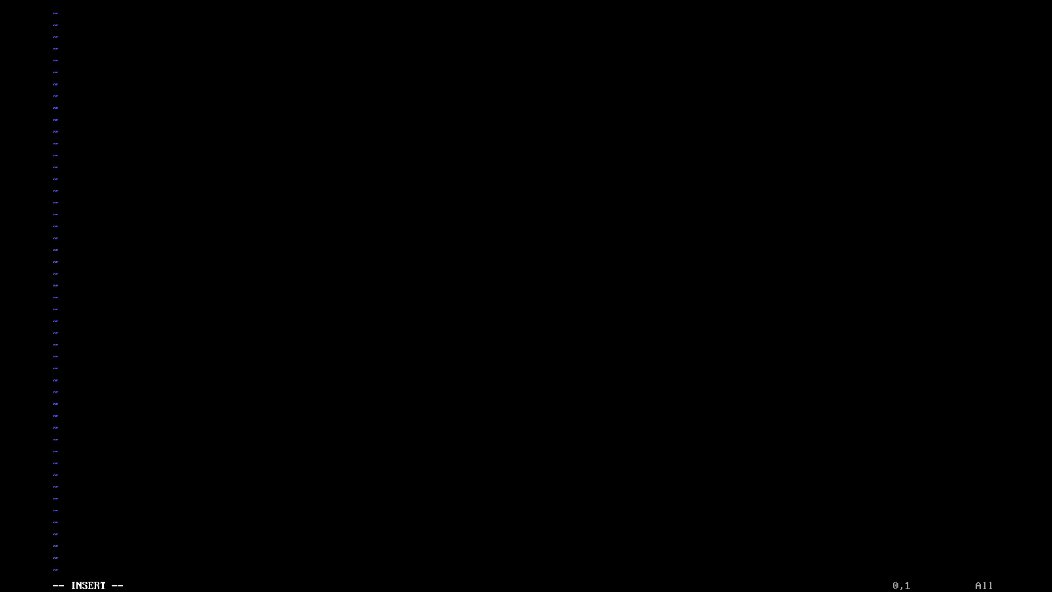
pyautogui.write('LANG=en_US.UTF')
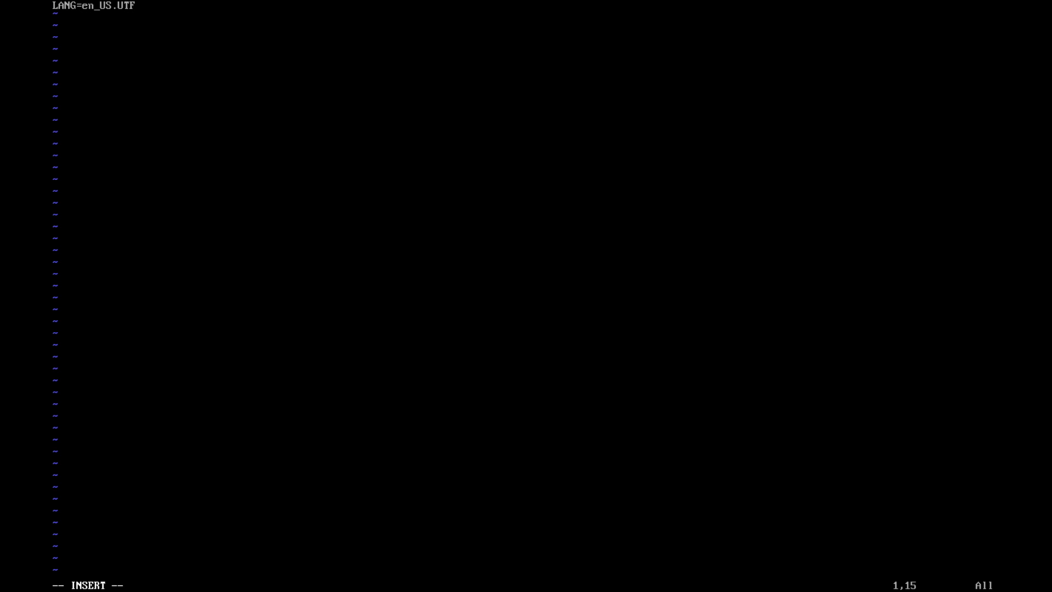
pyautogui.write('-8')
pyautogui.press('Escape')
pyautogui.write(':wq')
pyautogui.press('Return')
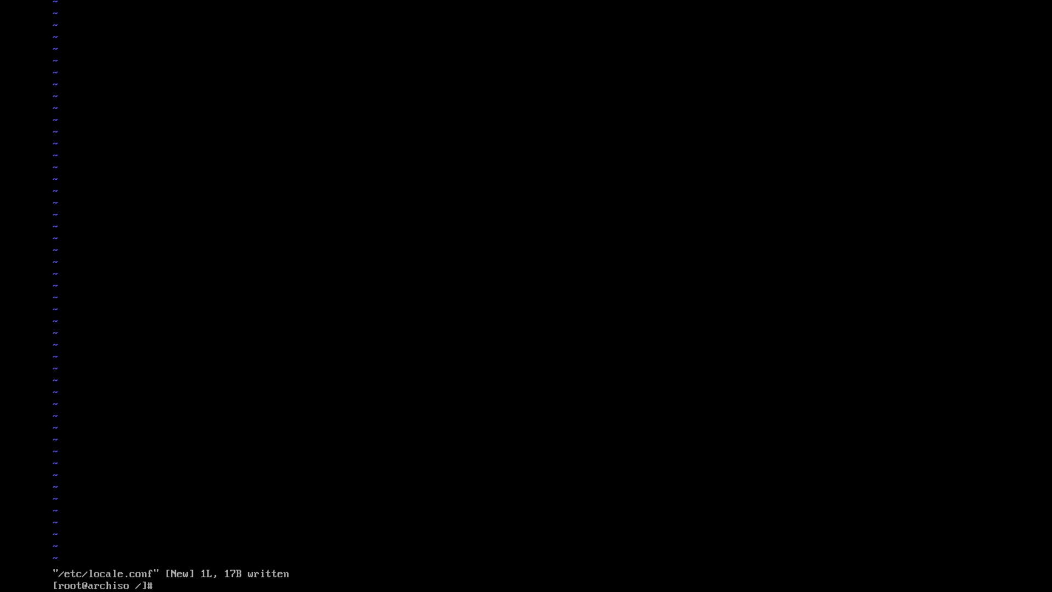
pyautogui.write('vim /etc/loca')
pyautogui.press('BackSpace')
pyautogui.press('BackSpace')
pyautogui.press('BackSpace')
pyautogui.press('BackSpace')
pyautogui.write('/vcibs')
pyautogui.press('BackSpace')
pyautogui.press('BackSpace')
pyautogui.press('BackSpace')
pyautogui.write('onsole.conf')
pyautogui.press('Return')
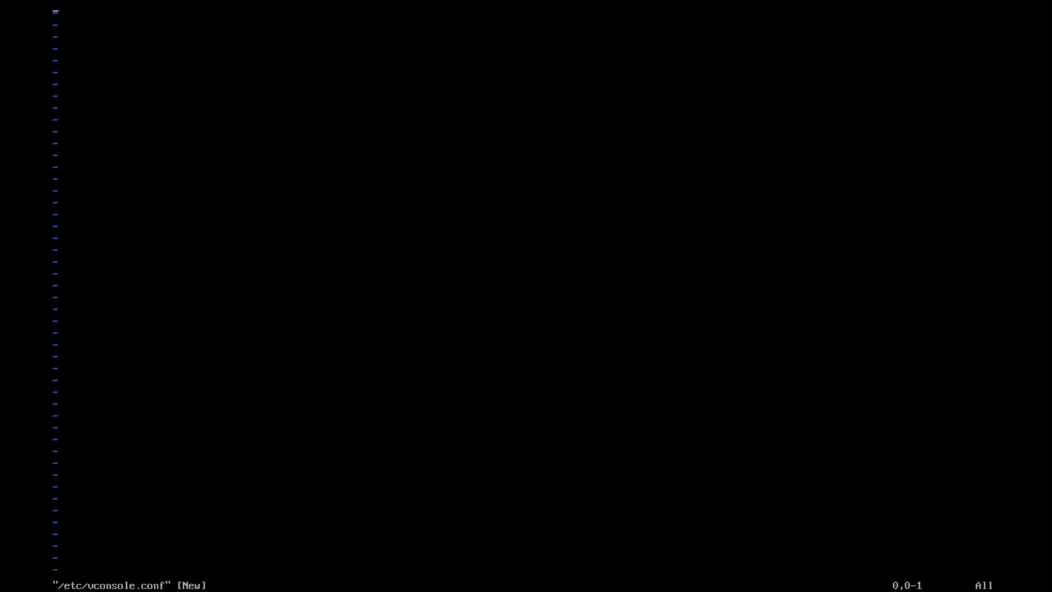
pyautogui.write(':q')
pyautogui.press('Return')
pyautogui.write('clear')
pyautogui.press('Return')
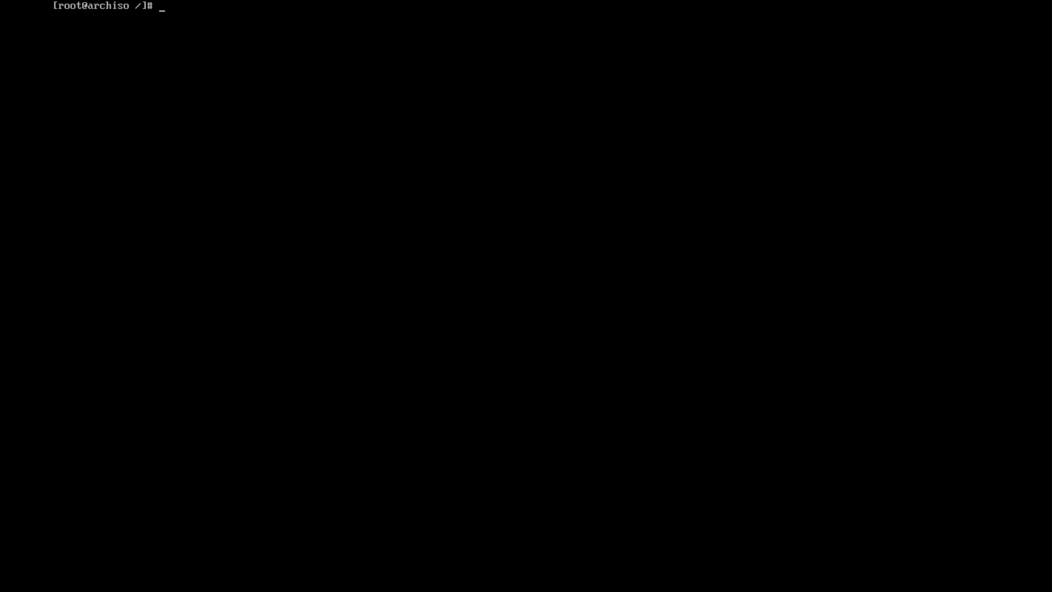
# Write ArchVM into a new /etc/hostname with vim, save it, and clear the screen
pyautogui.write('vim /etc/hostname')
pyautogui.press('Return')
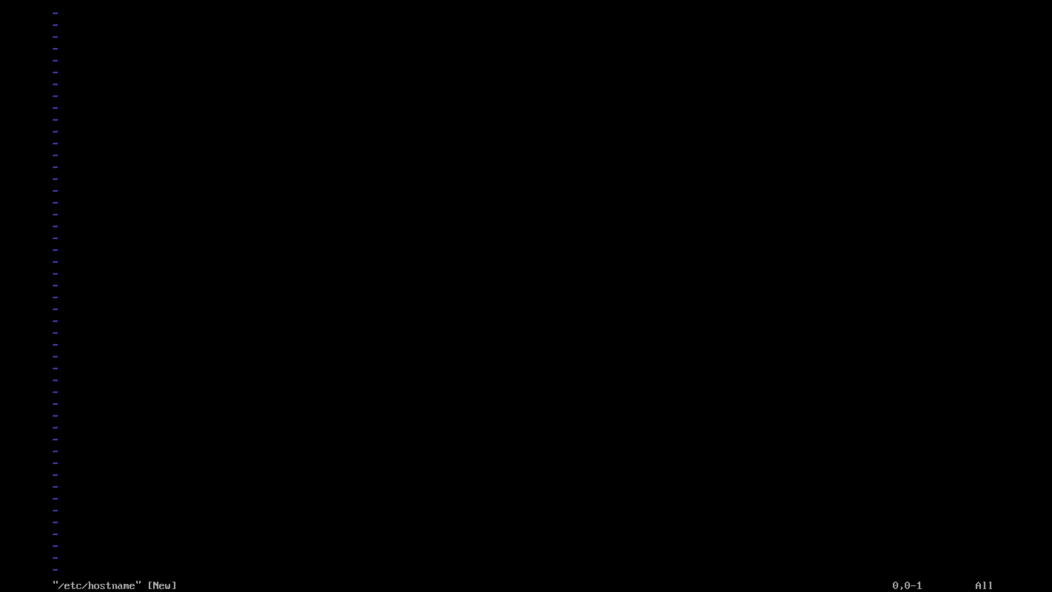
pyautogui.write('iA')
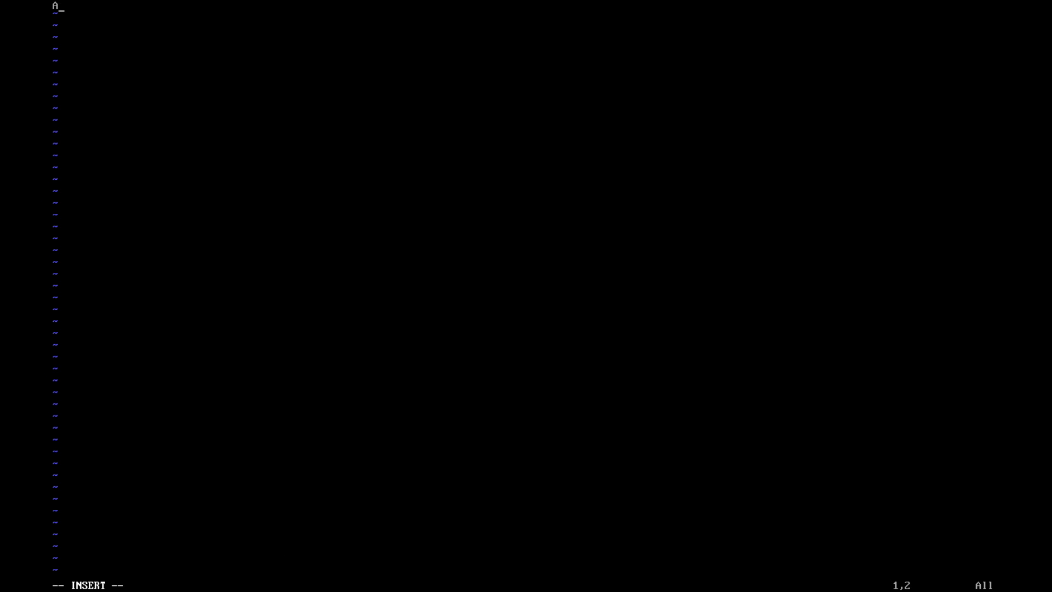
pyautogui.write('rchVM')
pyautogui.press('Escape')
pyautogui.write(':wq')
pyautogui.press('Return')
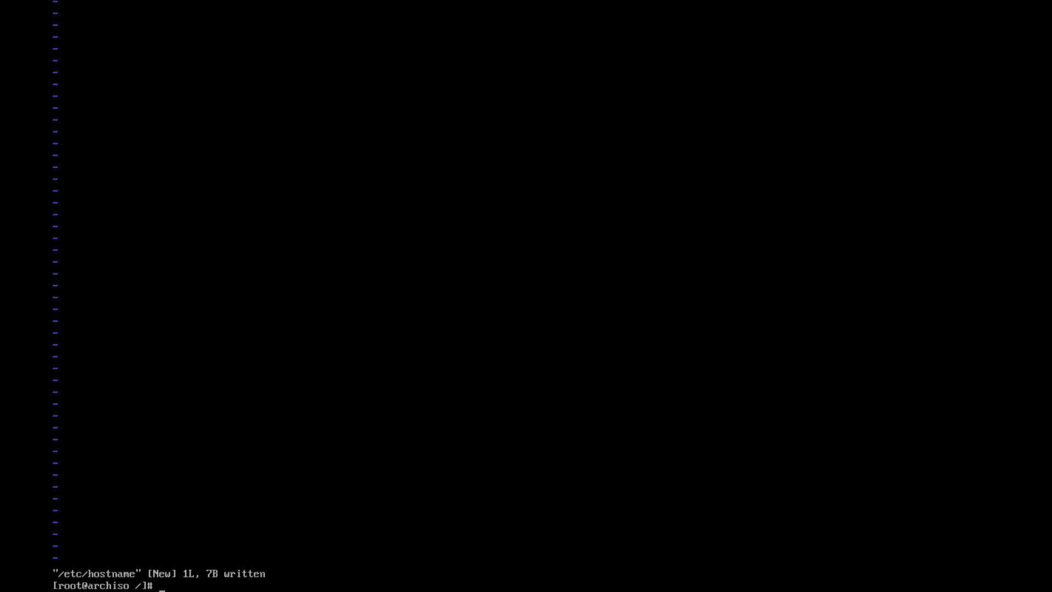
pyautogui.write('clear')
pyautogui.press('Return')
# Build the default and fallback initramfs images with mkinitcpio -P, then clear the screen
pyautogui.write('mkini')
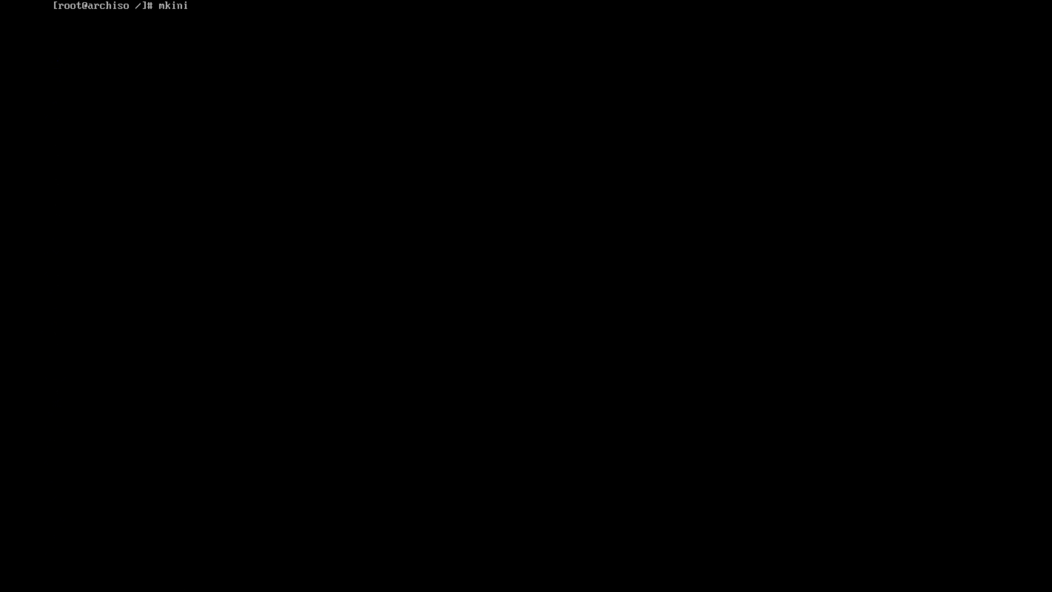
pyautogui.write('tcpio -P')
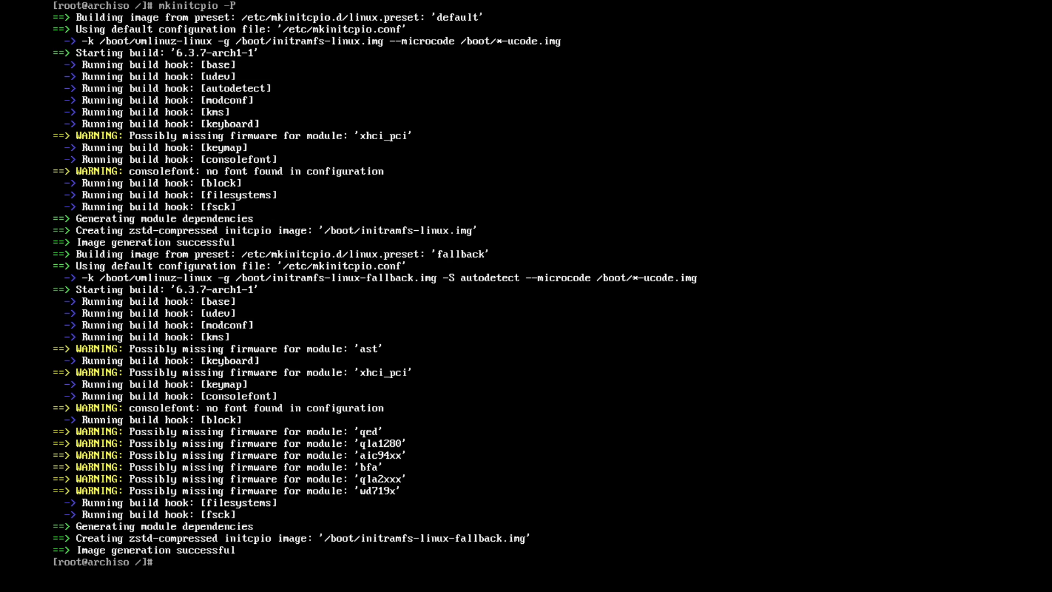
pyautogui.write('clear')
pyautogui.press('Return')
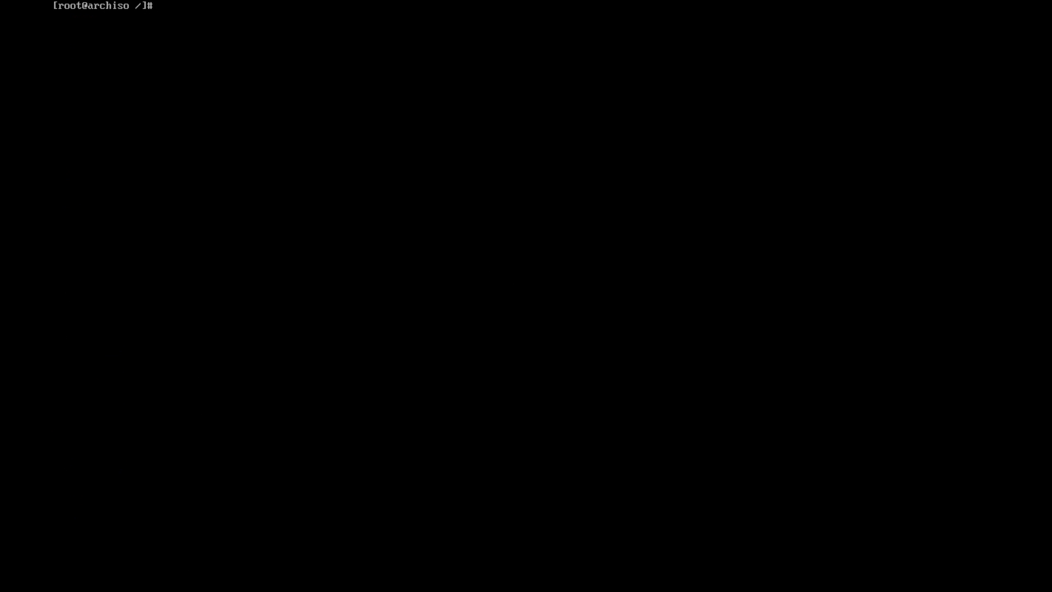
# Set the root password with passwd, entering the new password twice
pyautogui.write('passwd')
pyautogui.press('Return')
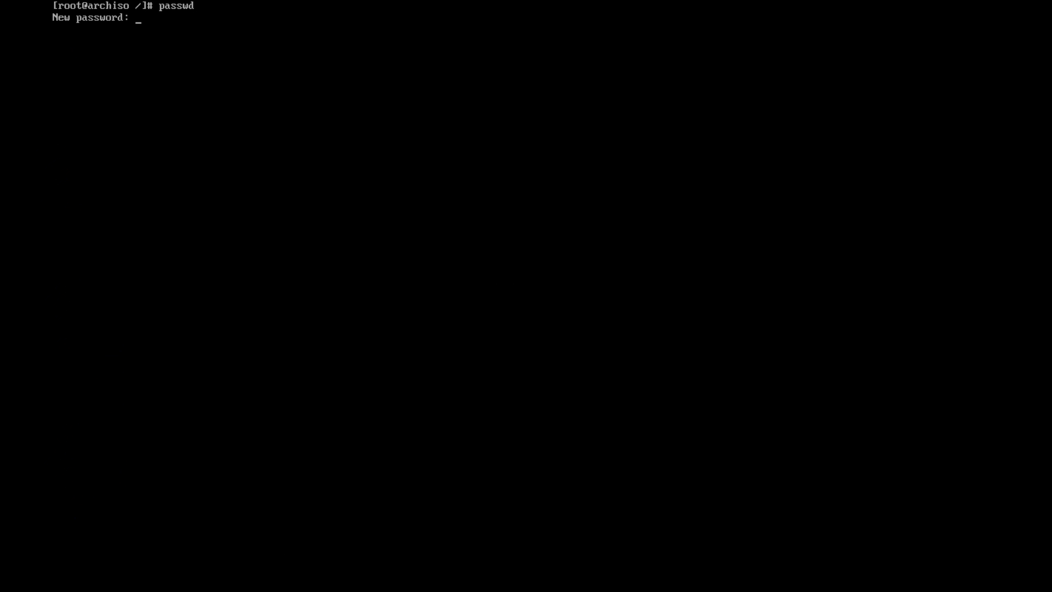
pyautogui.press('Return')
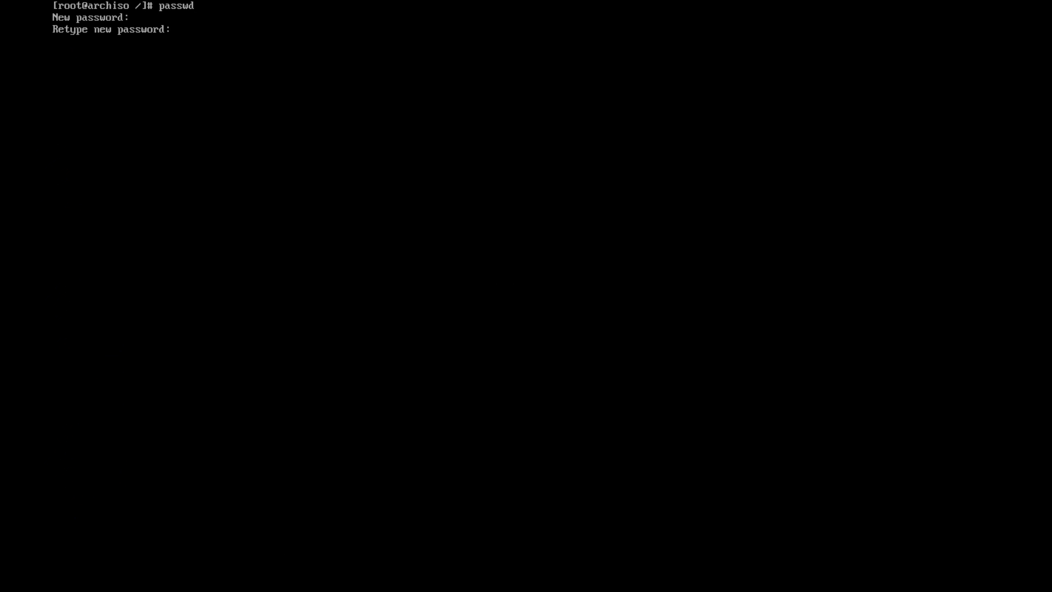
pyautogui.press('Return')
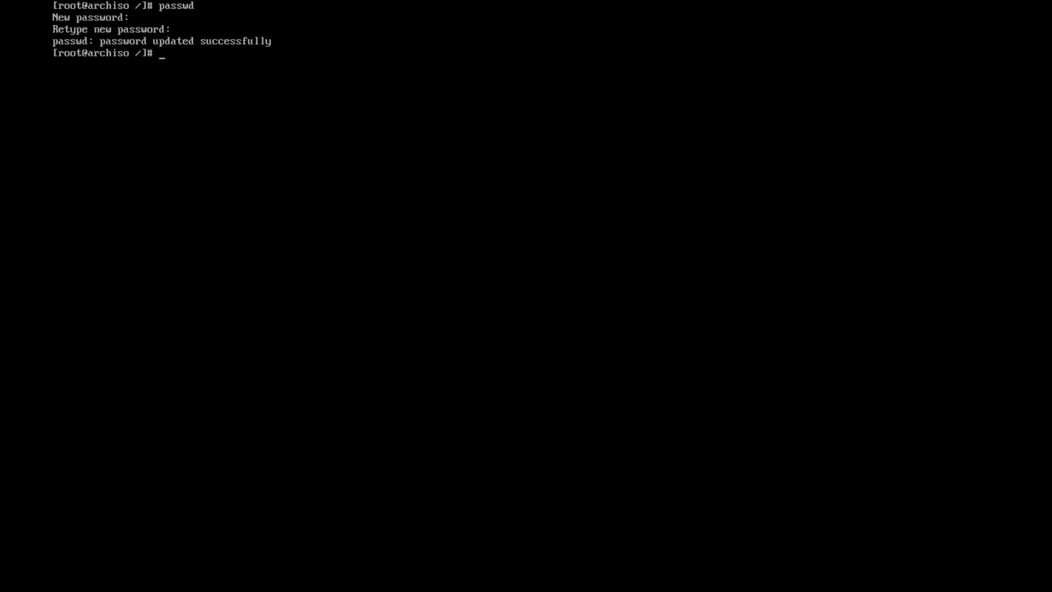
# Clear the screen and install the networkmanager package with pacman, confirming with y
pyautogui.write('clear')
pyautogui.press('Return')
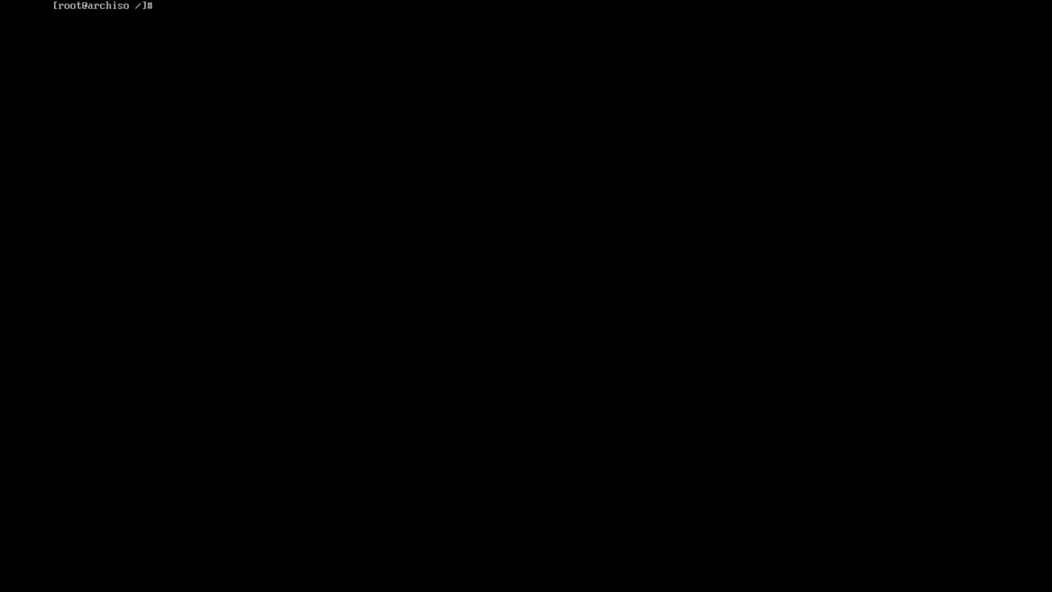
pyautogui.write('pacman -S networkmanager')
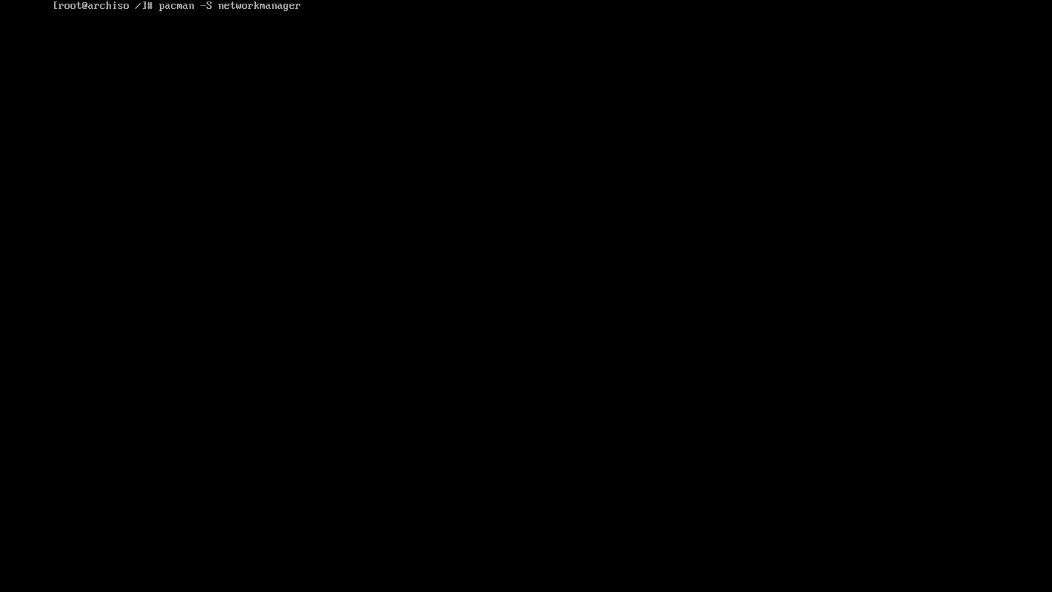
pyautogui.press('Return')
pyautogui.write('y')
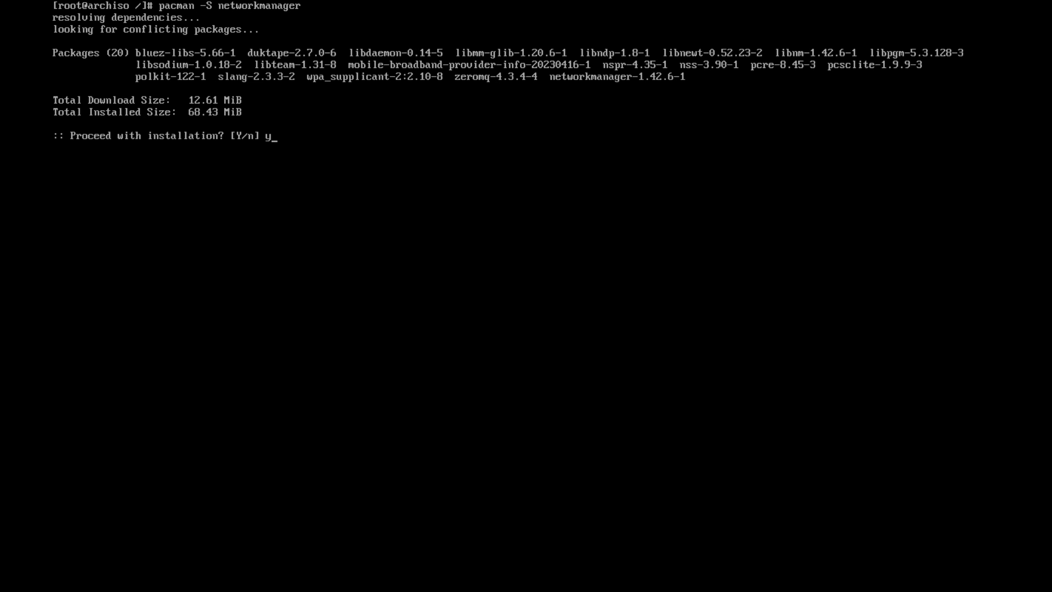
pyautogui.press('Return')
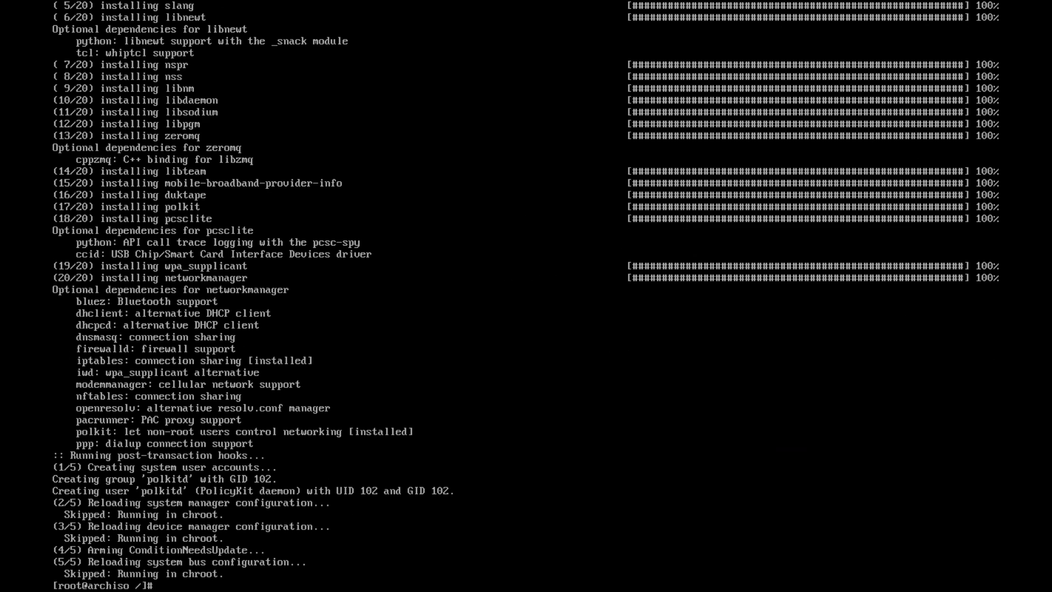
# Enable the NetworkManager service at boot, clearing the screen after a failed lowercase retry
pyautogui.write('systemctl enable NetworkManager')
pyautogui.press('Return')
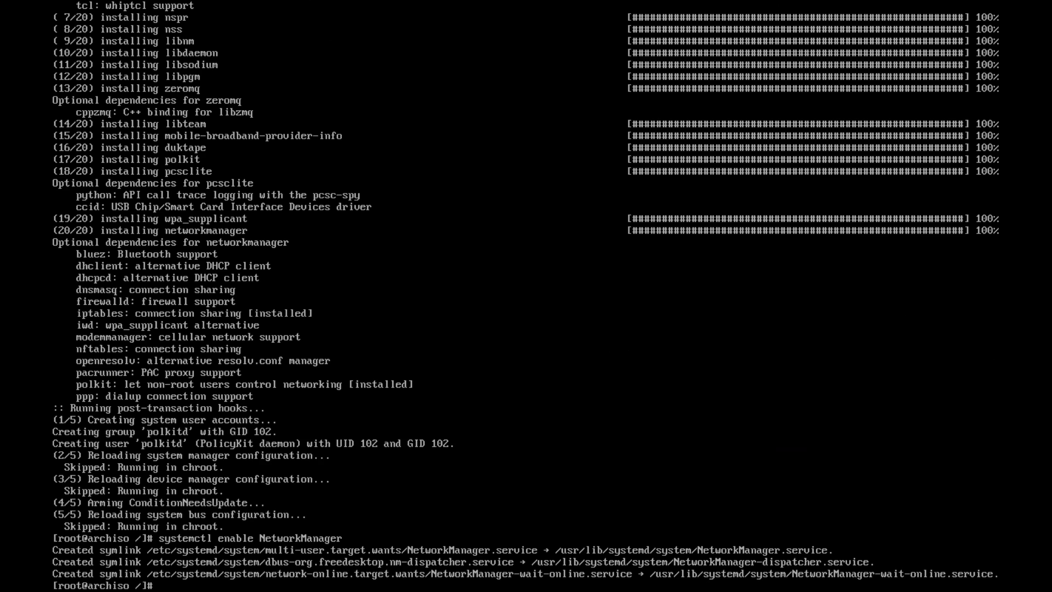
pyautogui.write('clear')
pyautogui.press('Return')
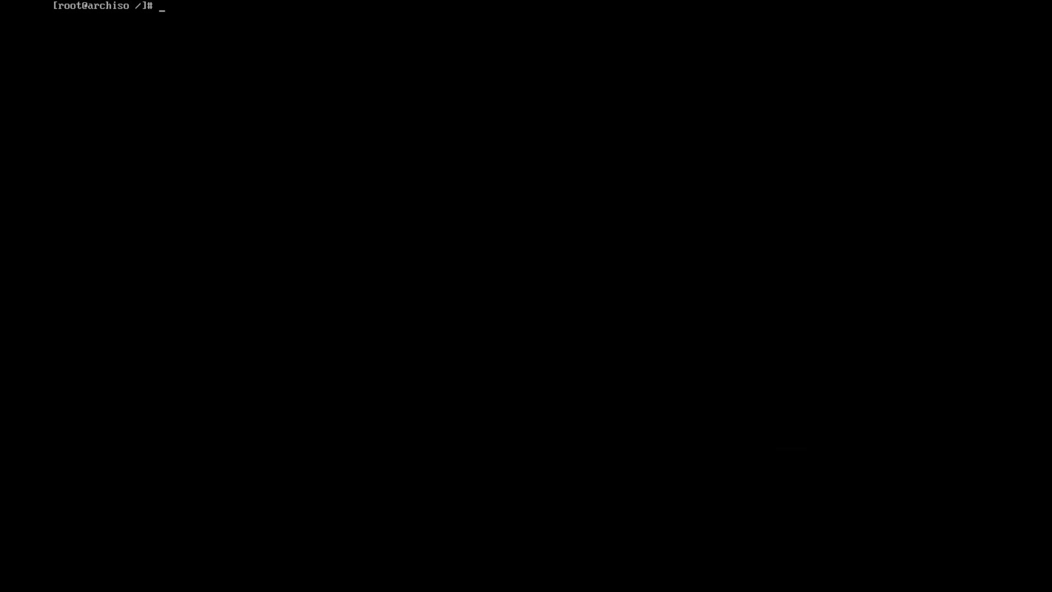
pyautogui.write('systemctl enable networkma')
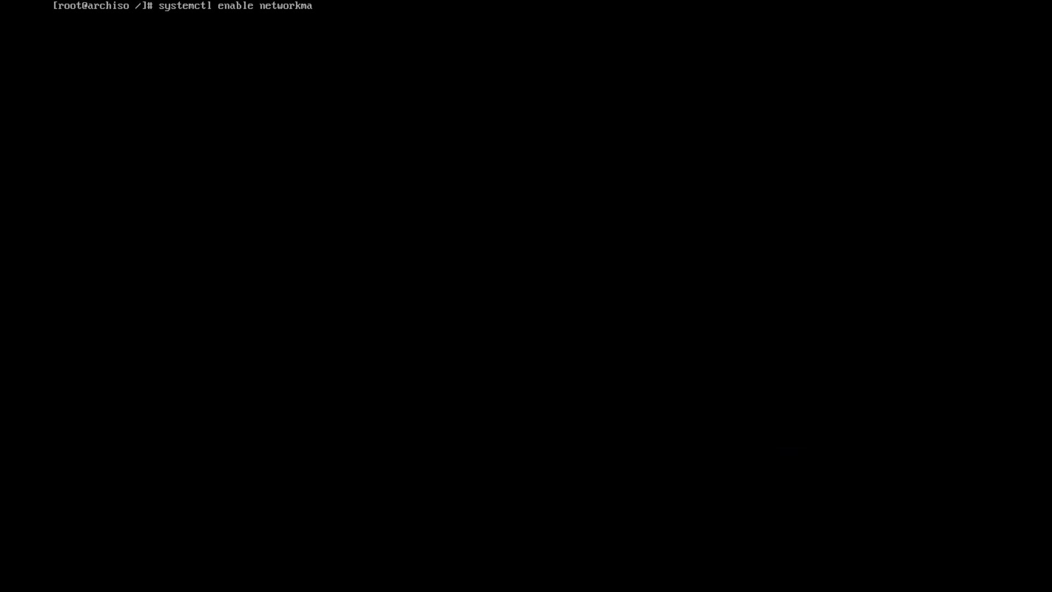
pyautogui.write('nager')
pyautogui.press('Return')
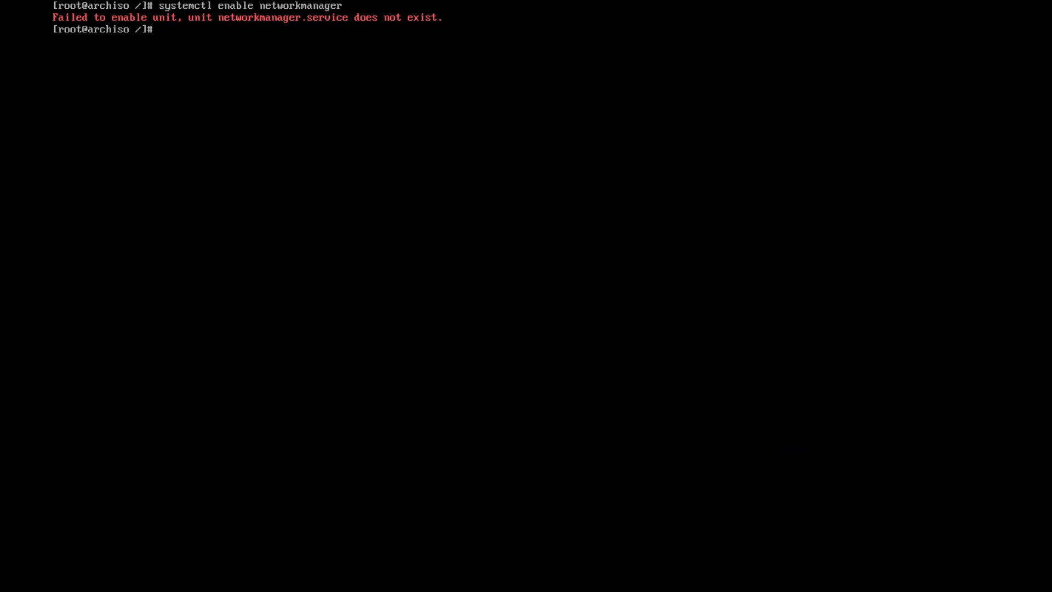
pyautogui.write('clear')
pyautogui.press('Return')
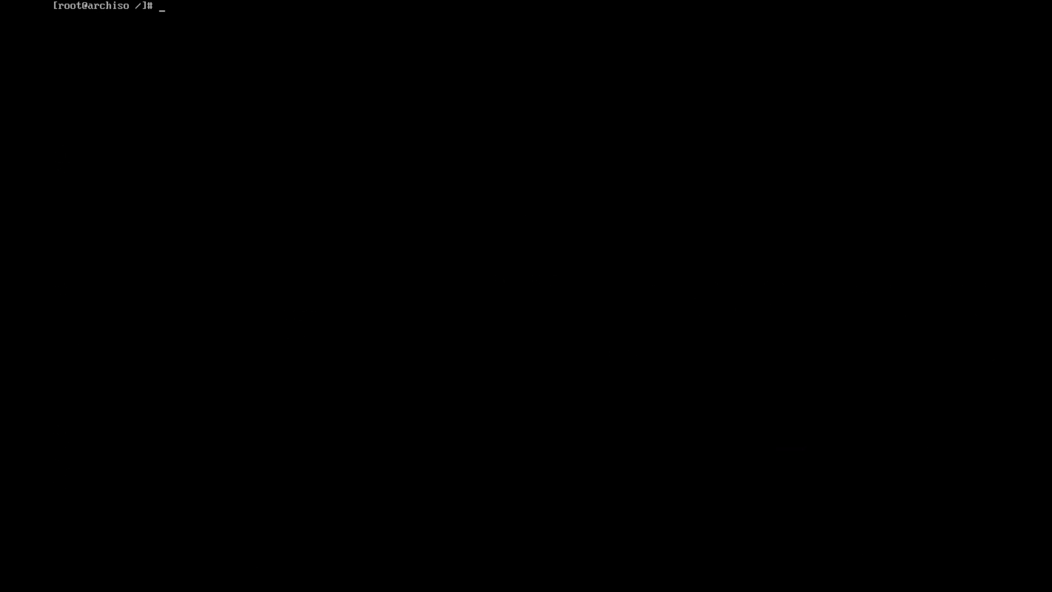
# Install the grub package with pacman -S grub, confirming with y
pyautogui.write('pacman -S grub')
pyautogui.press('Return')
pyautogui.write('y')
pyautogui.press('Return')
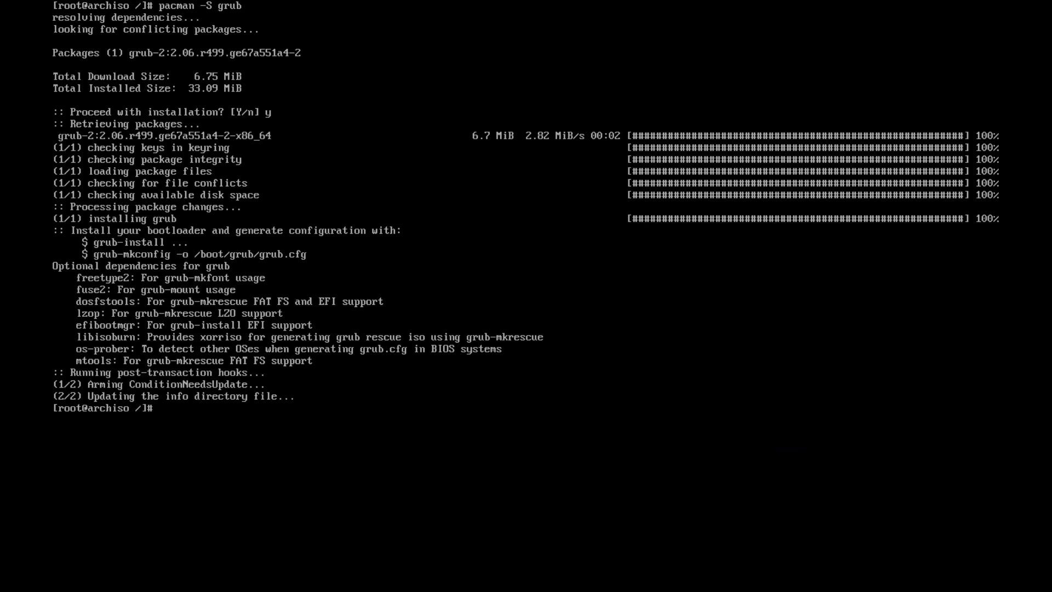
# Try installing efivars with pacman, which fails with target not found
pyautogui.write('grub-install')
pyautogui.press('BackSpace')
pyautogui.press('BackSpace')
pyautogui.press('BackSpace')
pyautogui.press('BackSpace')
pyautogui.press('BackSpace')
pyautogui.press('BackSpace')
pyautogui.press('BackSpace')
pyautogui.press('BackSpace')
pyautogui.press('BackSpace')
pyautogui.press('BackSpace')
pyautogui.press('BackSpace')
pyautogui.press('BackSpace')
pyautogui.write('pacman -S efivars')
pyautogui.press('Return')
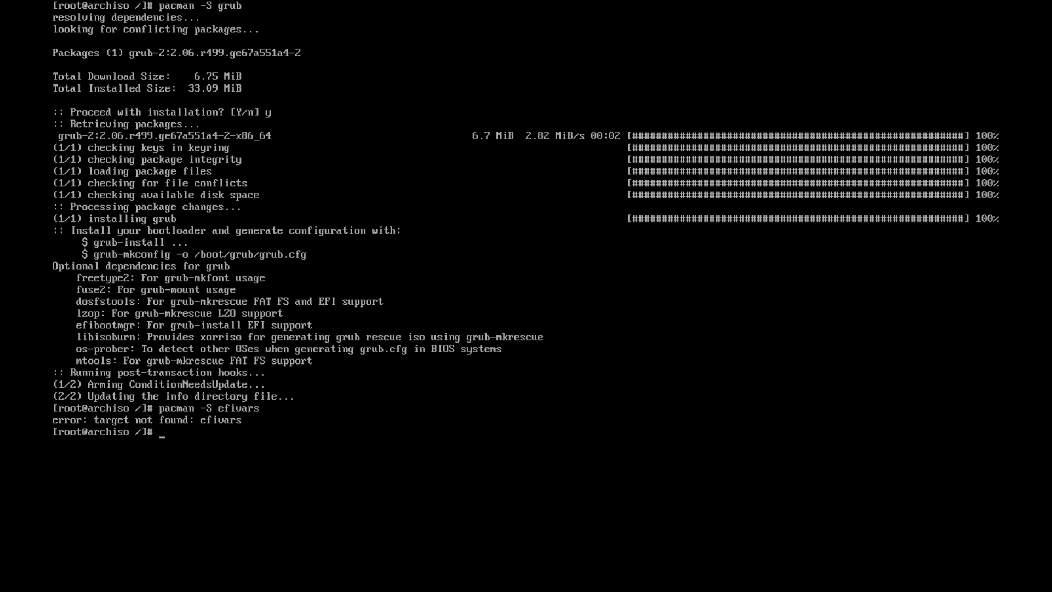
# Attempt grub-install, then install the missing efibootmgr package with pacman
pyautogui.write('grub-install')
pyautogui.press('Return')
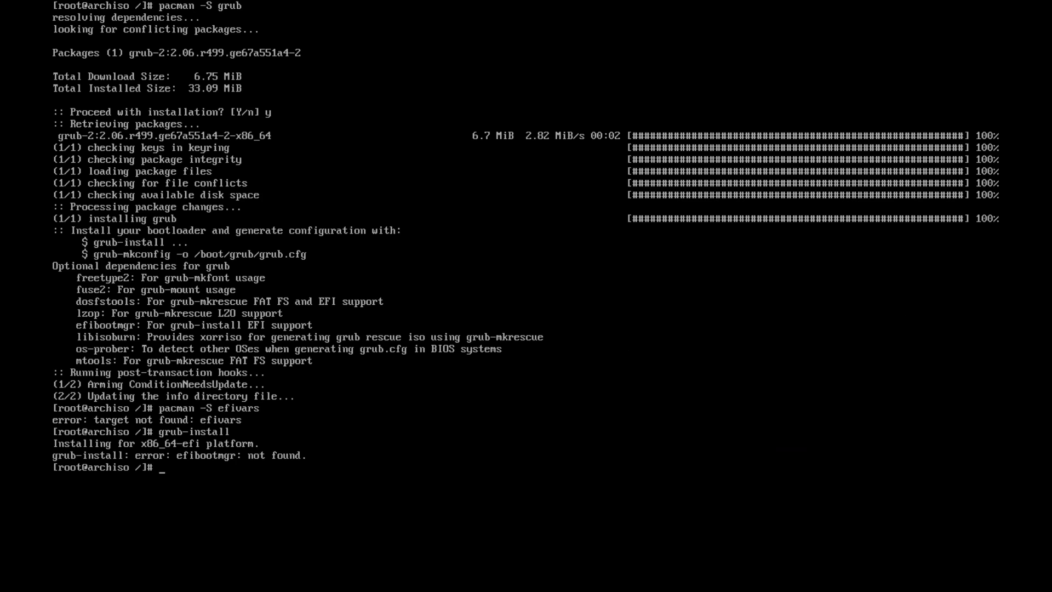
pyautogui.write('pacman -S efibootmgr')
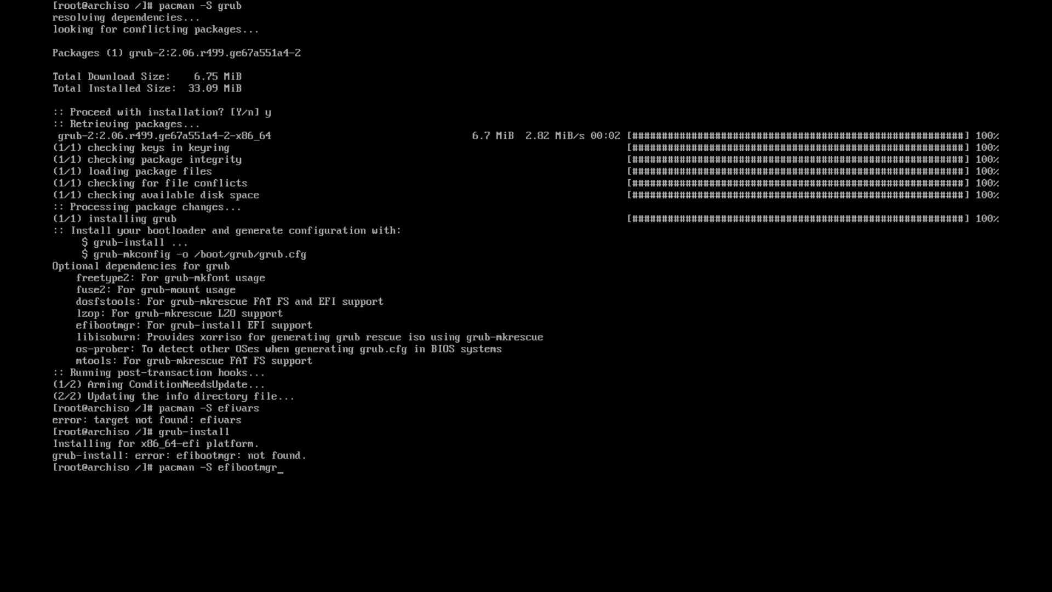
pyautogui.press('Return')
pyautogui.write('y')
pyautogui.press('Return')
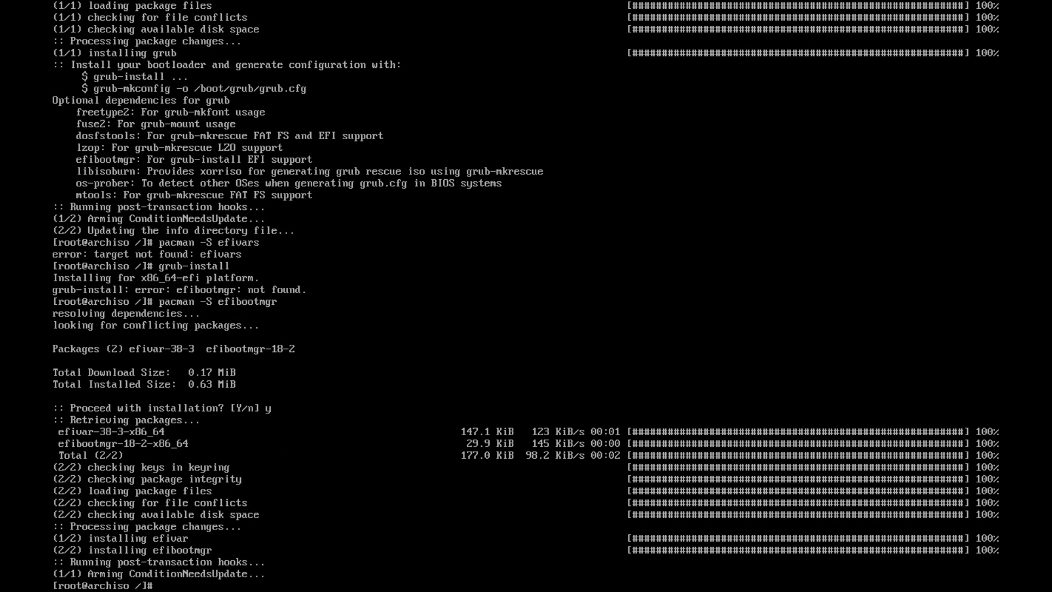
# Rerun grub-install and generate /boot/grub/grub.cfg with grub-mkconfig, then clear the screen
pyautogui.write('grub-install')
pyautogui.press('Return')
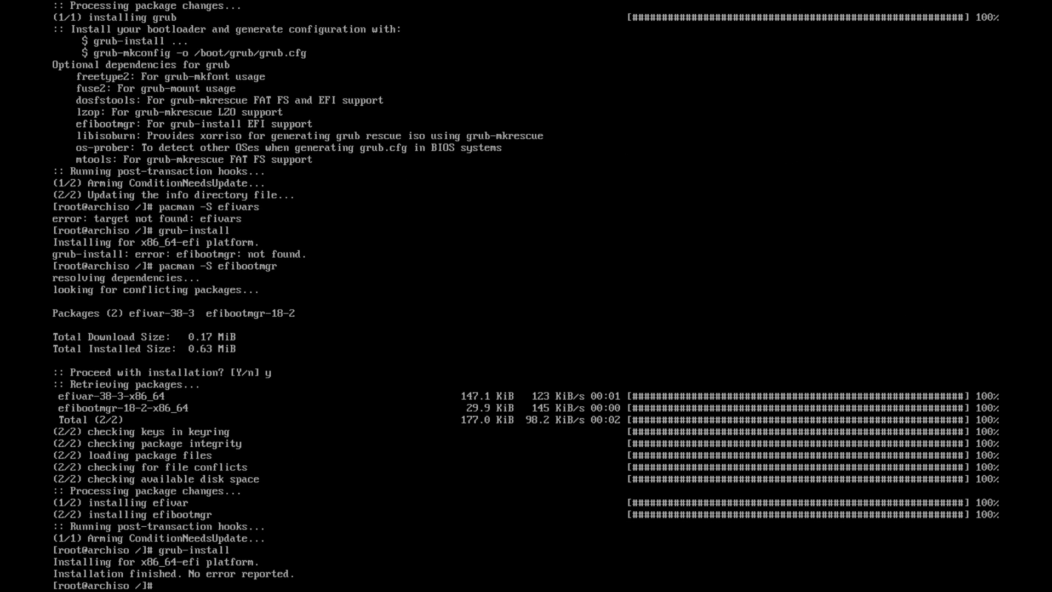
pyautogui.write('grub-mkconfig -o /bo')
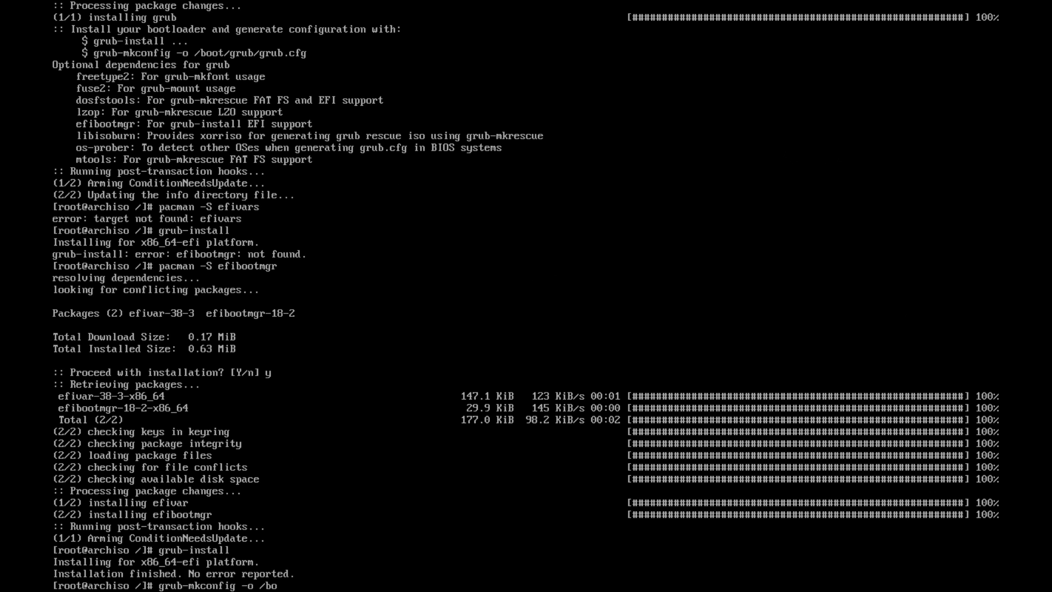
pyautogui.write('ot/grub/grub.cfg')
pyautogui.press('Return')
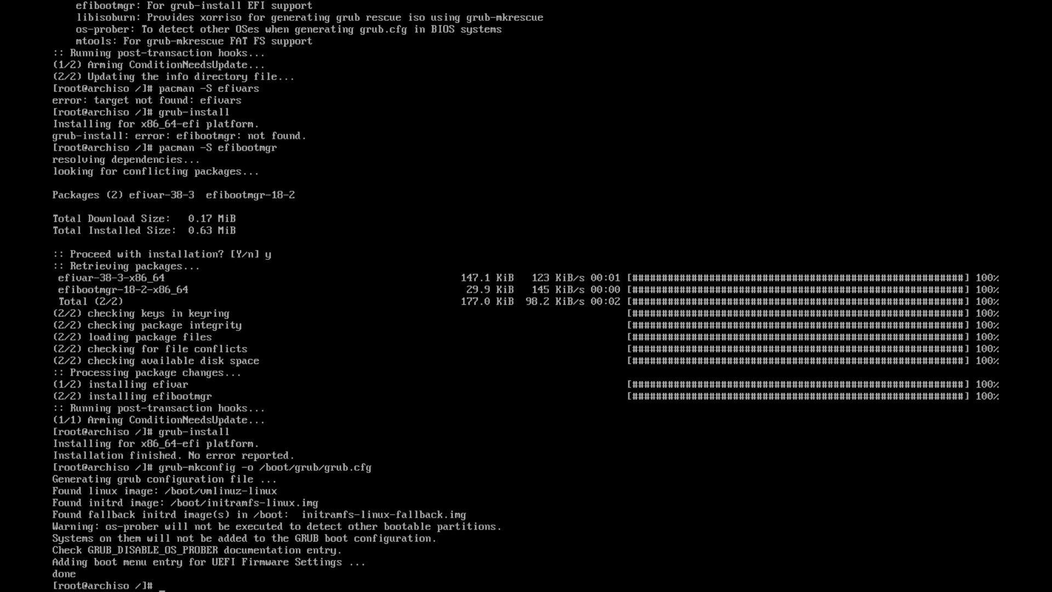
pyautogui.write('clear')
pyautogui.press('Return')
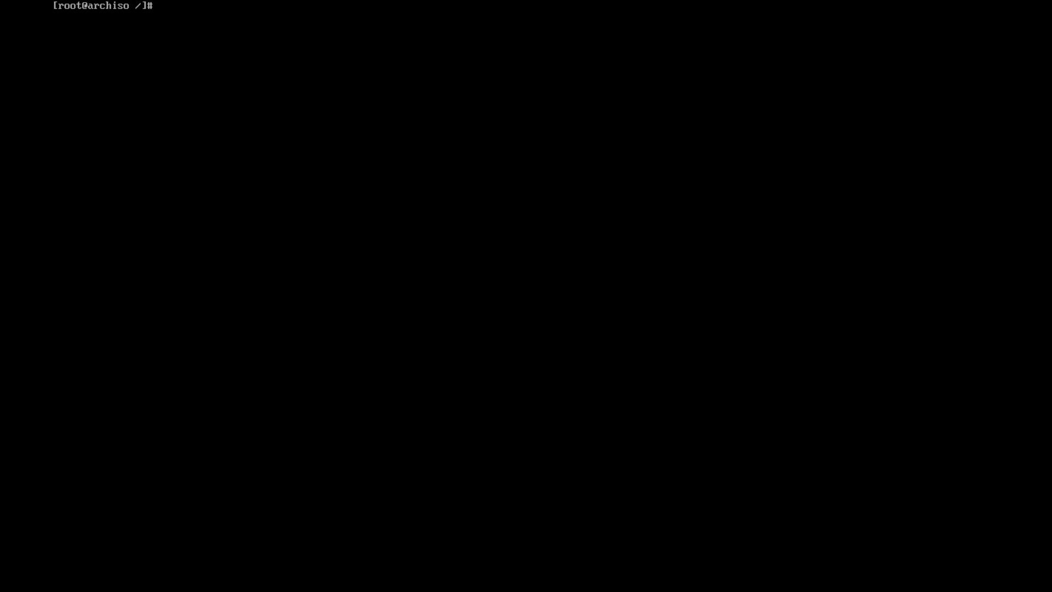
# Leave arch-chroot with exit and restart the machine with reboot
pyautogui.write('exit')
pyautogui.press('Return')
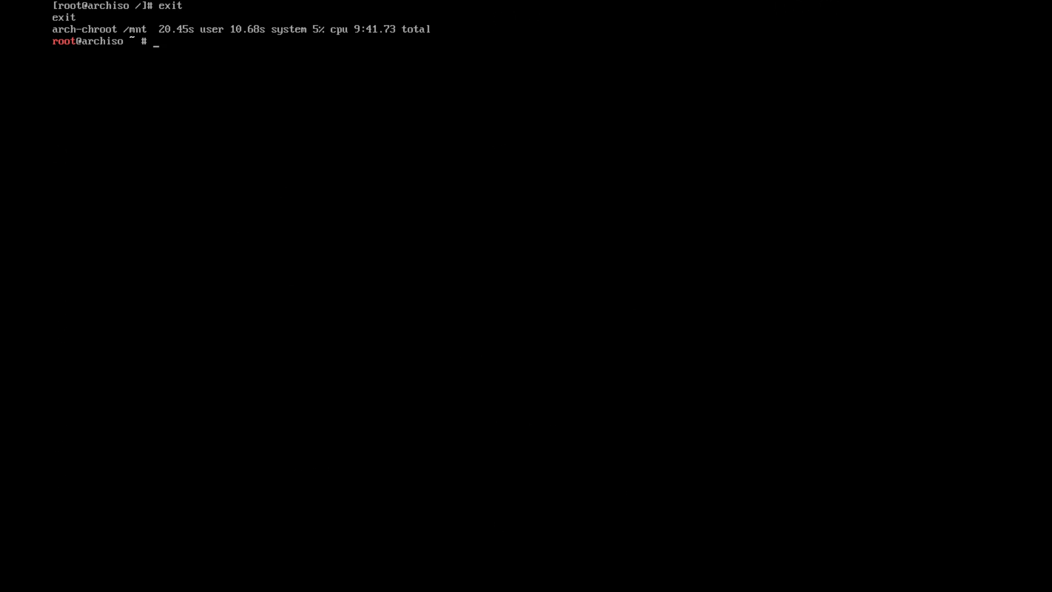
pyautogui.write('reboot')
pyautogui.press('Return')
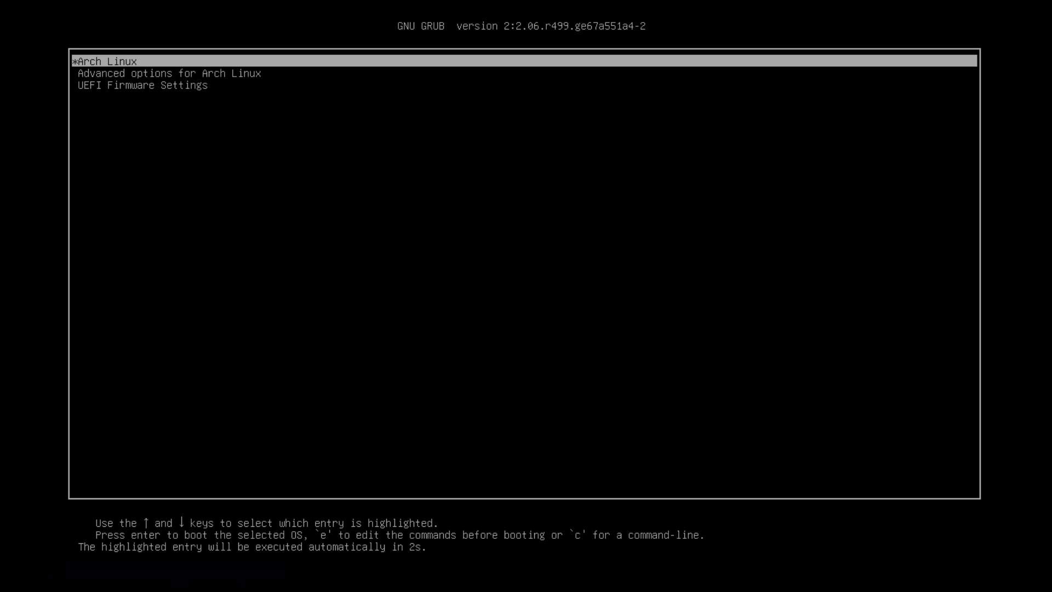
# Browse the GRUB menu entries and boot the Arch Linux entry
pyautogui.press('Down')
pyautogui.press('Down')
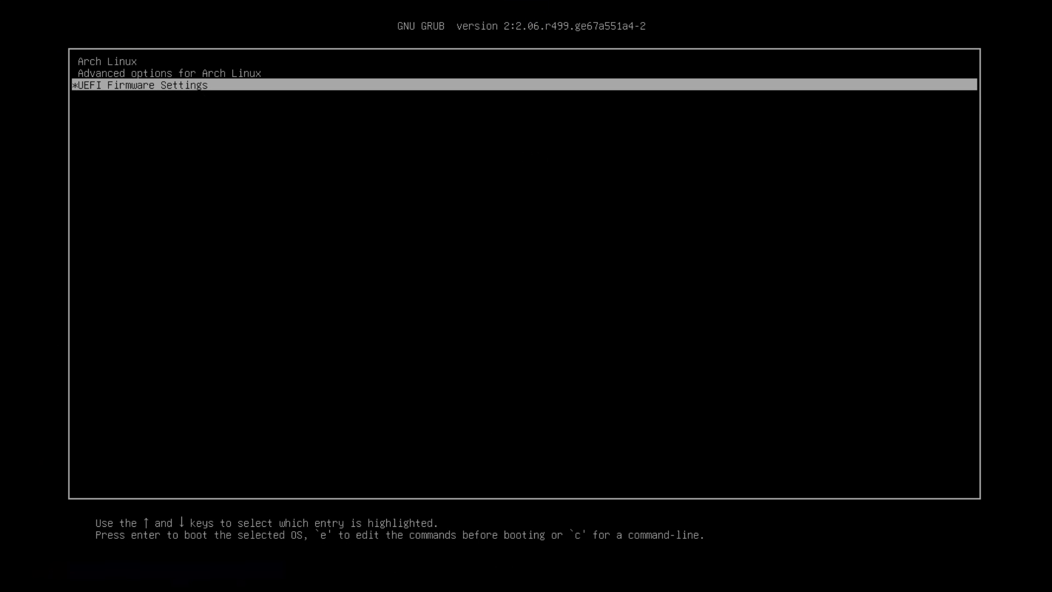
pyautogui.press('Up')
pyautogui.press('Up')
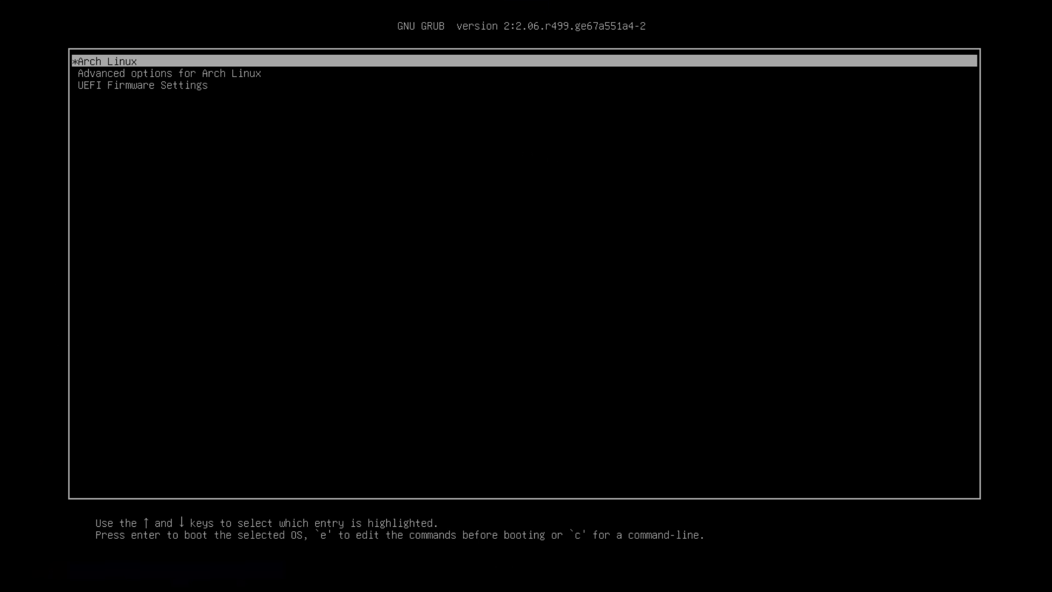
pyautogui.press('Down')
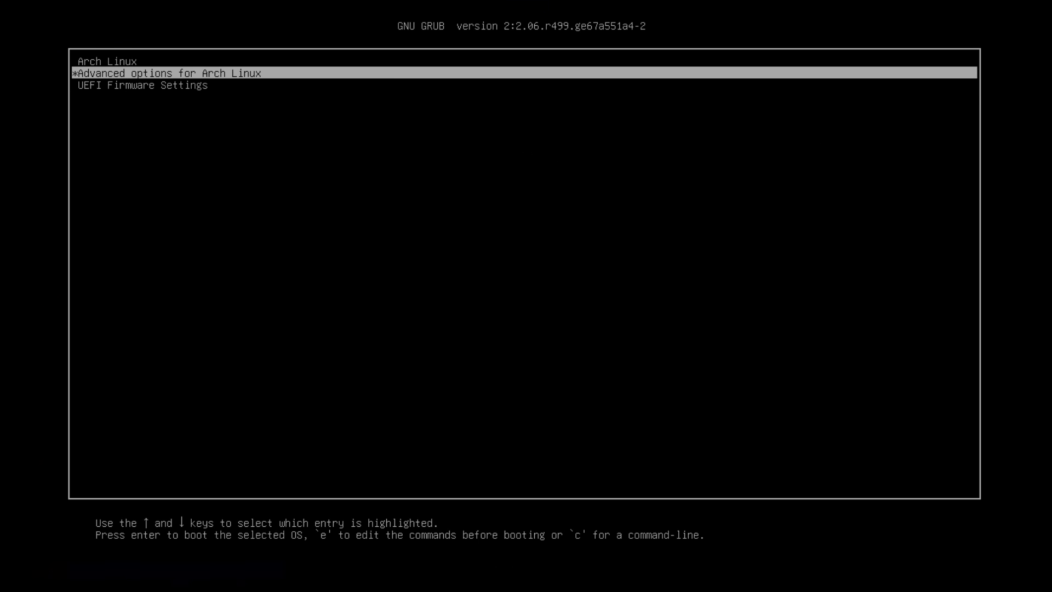
pyautogui.press('Down')
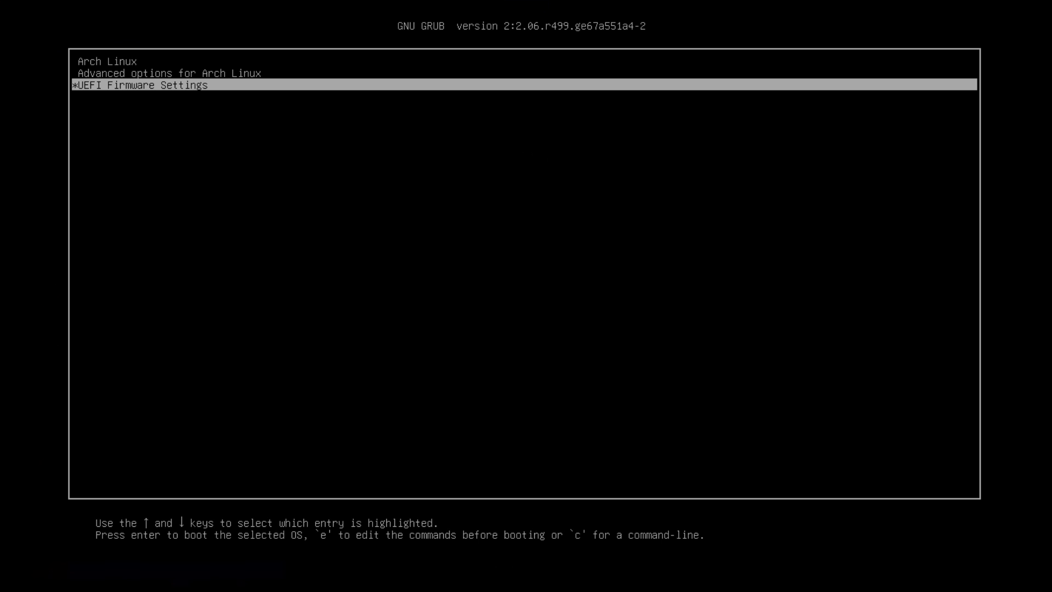
pyautogui.press('Up')
pyautogui.press('Up')
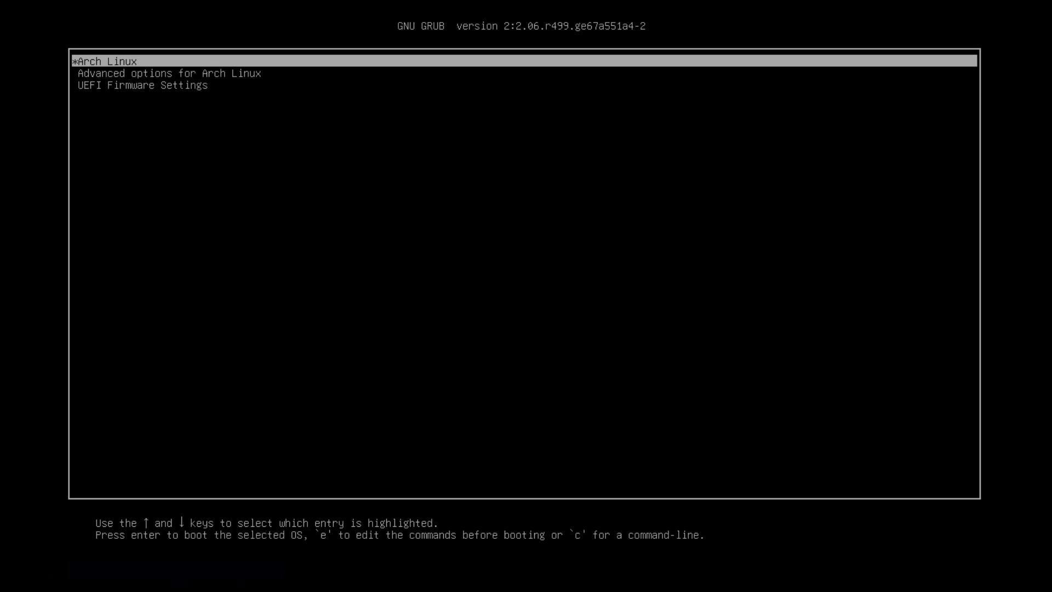
pyautogui.press('Return')
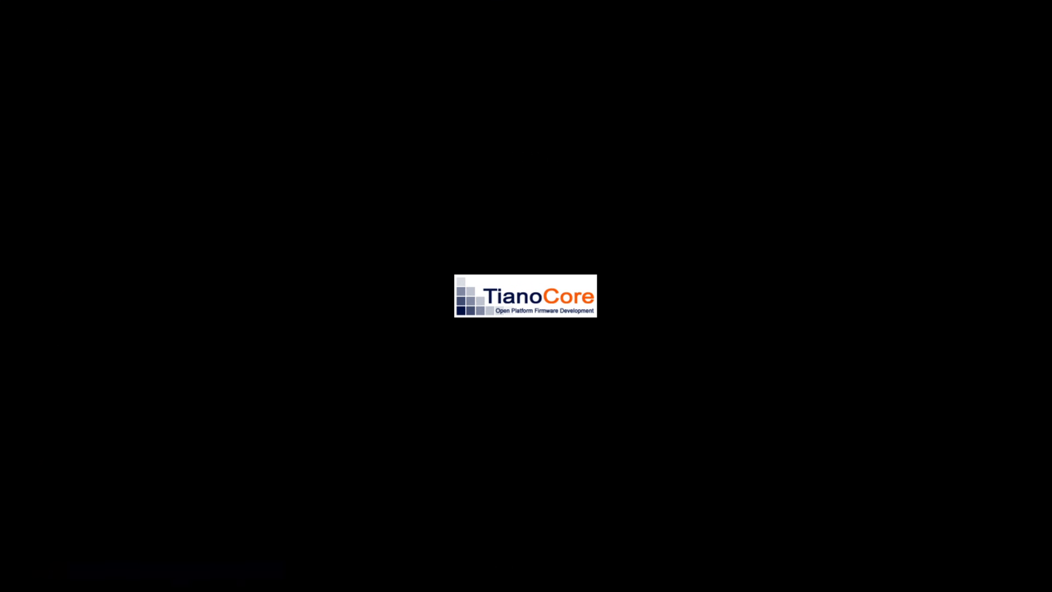
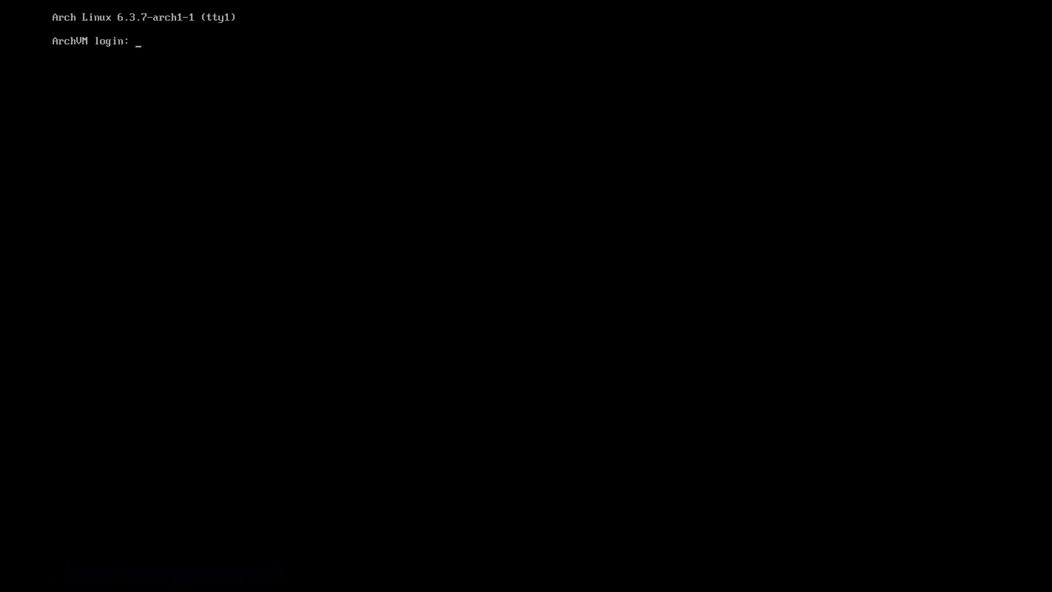
# Log in on the console as root and clear the screen with Ctrl+L
pyautogui.write('root')
pyautogui.press('Return')
pyautogui.press('Return')
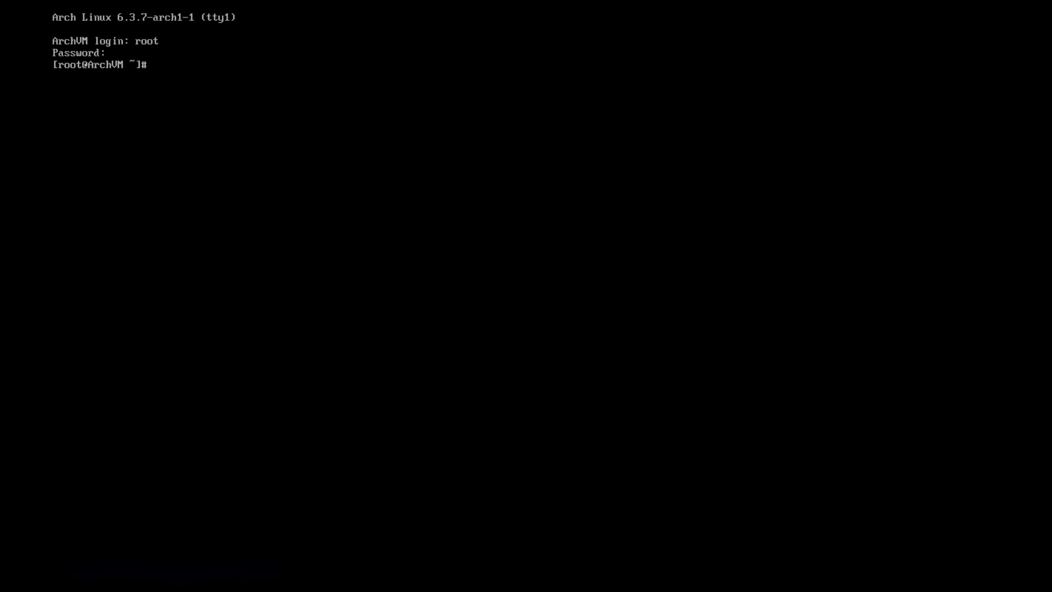
pyautogui.hotkey('ctrl', 'l')
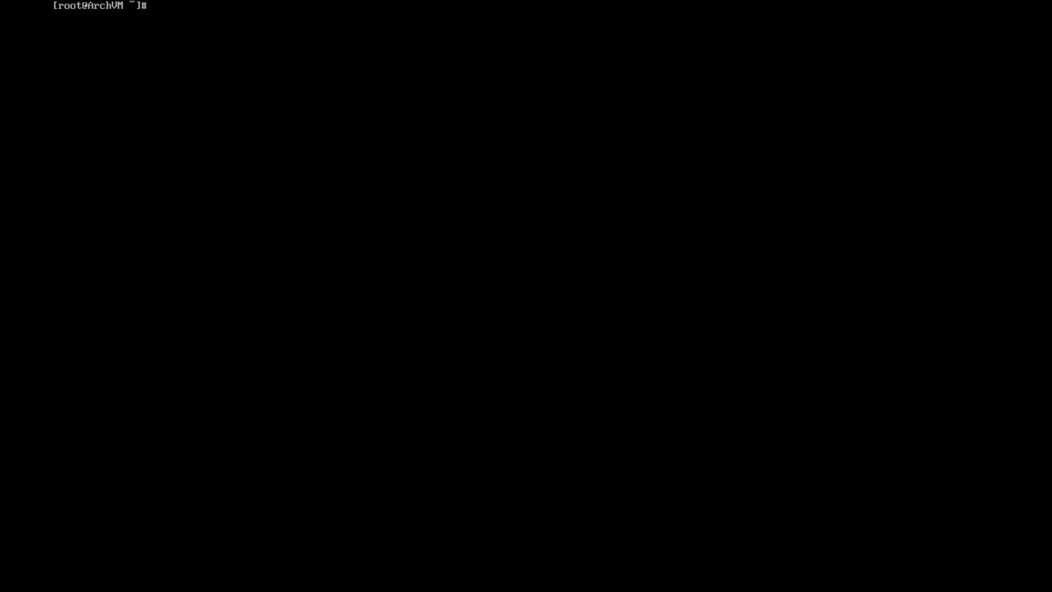
# Create user test with a home directory in the wheel group using useradd -mG wheel test
pyautogui.write('useradd')
pyautogui.write('-mG')
pyautogui.write('wheel')
pyautogui.write('test')
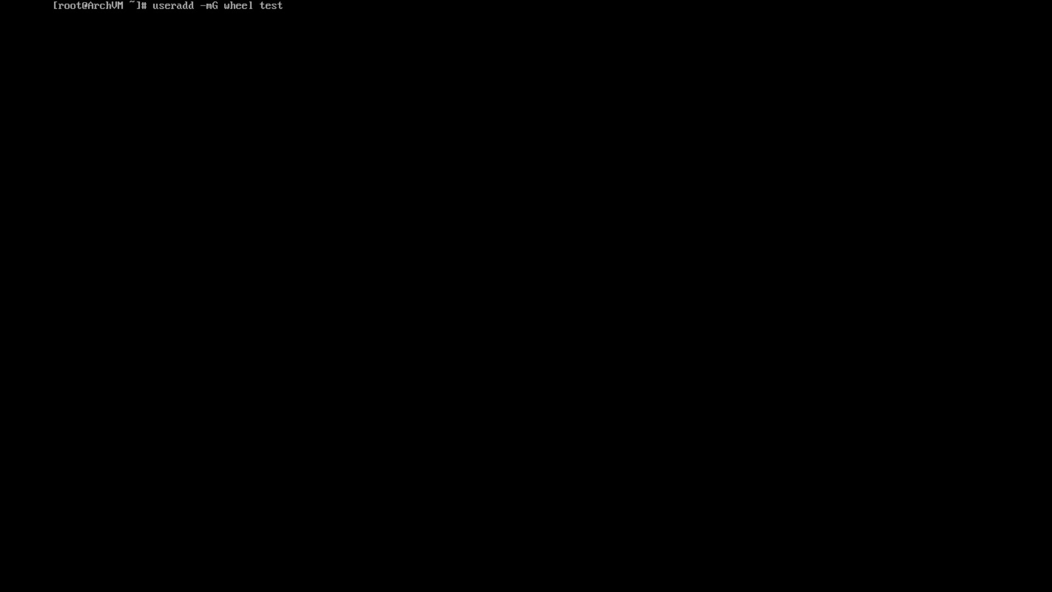
pyautogui.press('Return')
# Set a password for user test with passwd test
pyautogui.write('passwd')
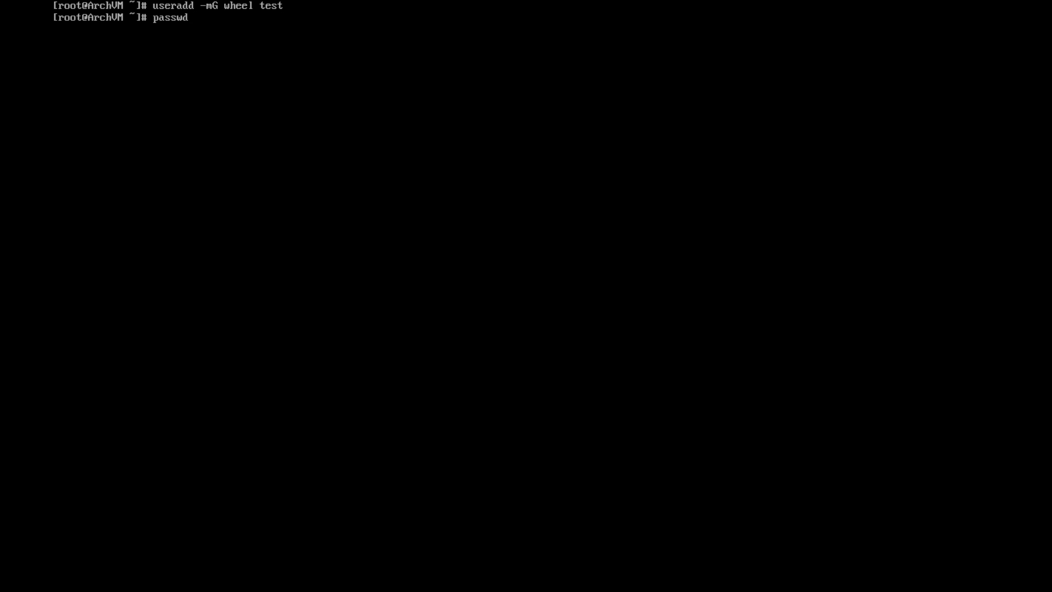
pyautogui.write(' test')
pyautogui.press('Return')
pyautogui.press('Return')
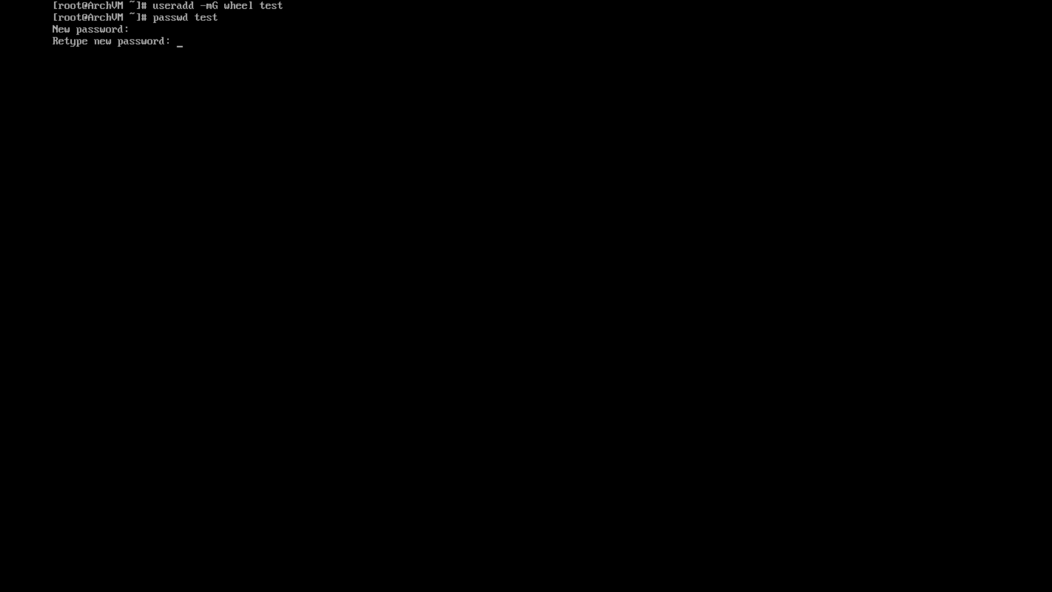
pyautogui.press('Return')
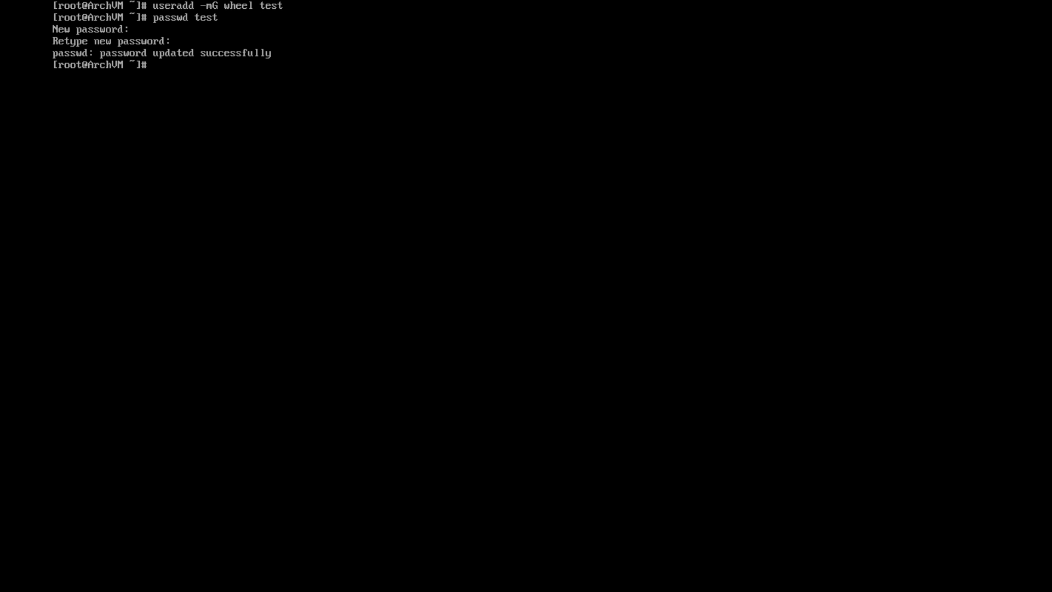
# Try running visudo, which fails because no editor is installed
pyautogui.write('visudo')
pyautogui.press('Return')
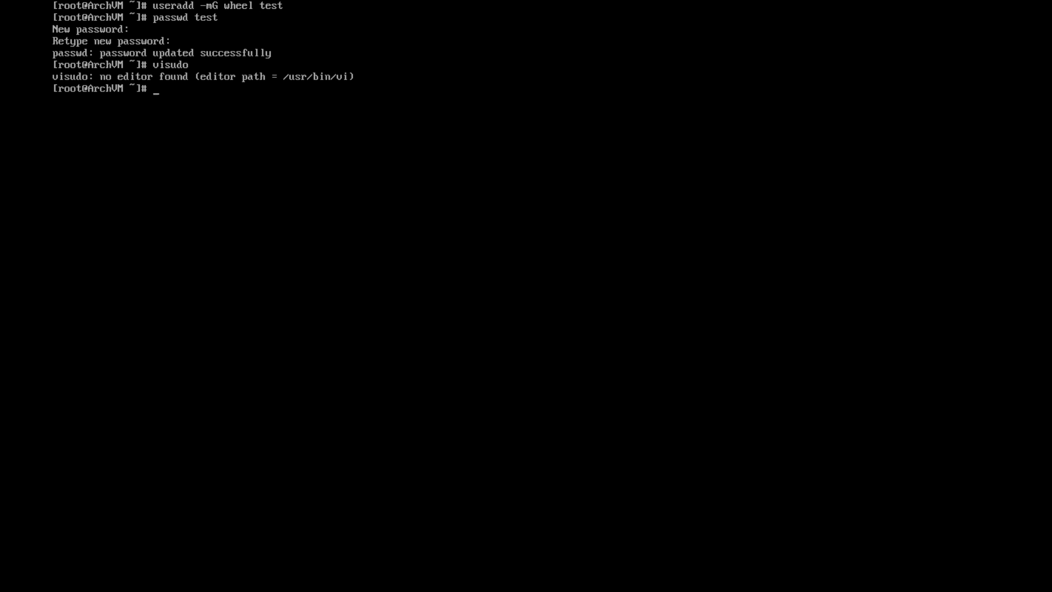
# Install the vi package with pacman -S vi, confirming with y
pyautogui.write('pacman -S vi')
pyautogui.press('Return')
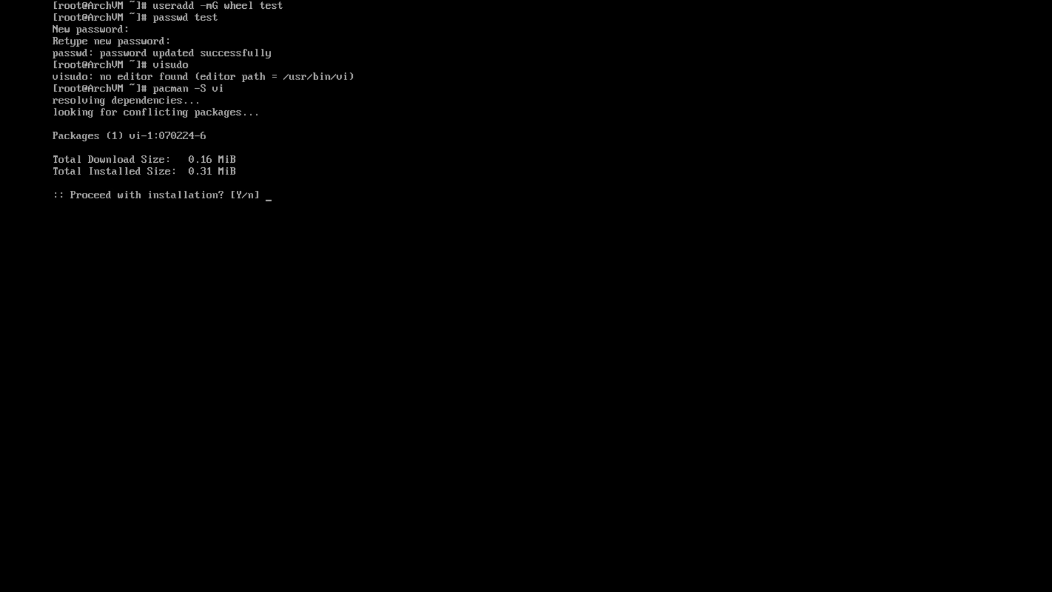
pyautogui.write('y')
pyautogui.press('Return')
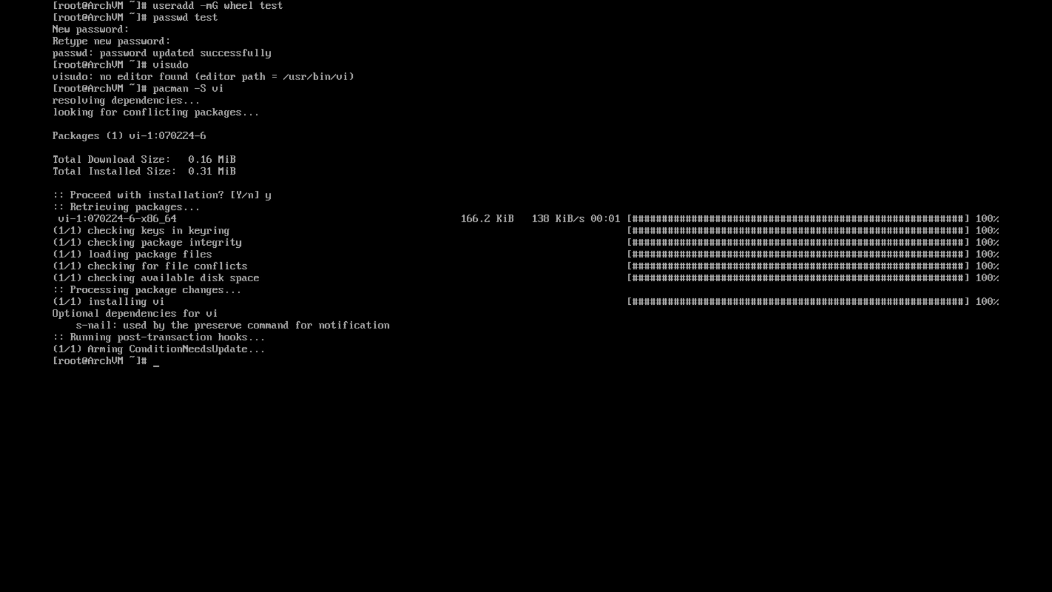
# Clear the screen and enter visudo again
pyautogui.write('clear')
pyautogui.press('Return')
pyautogui.write('visudo')
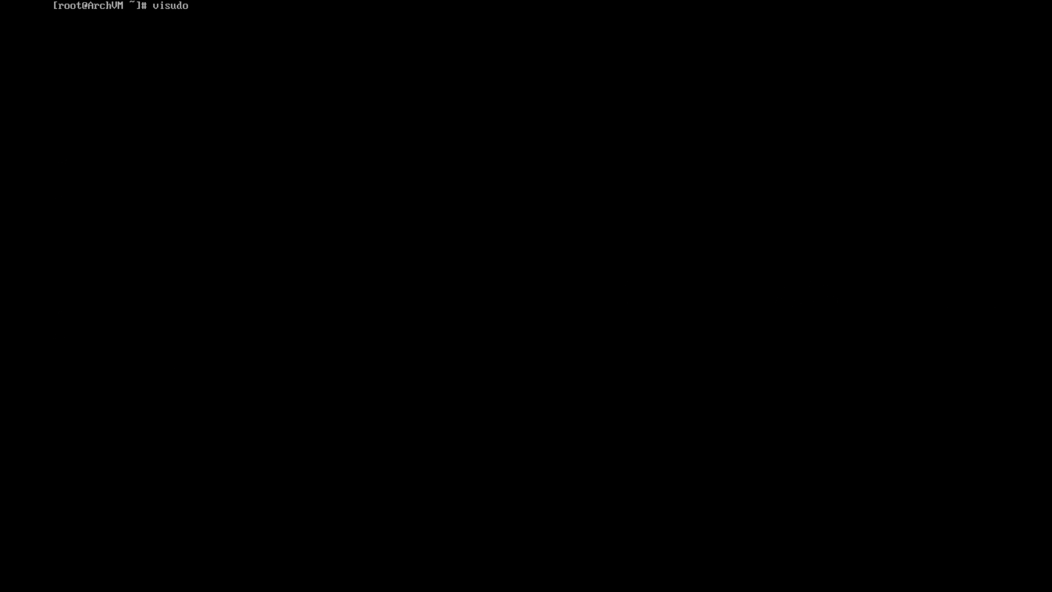
pyautogui.press('Return')
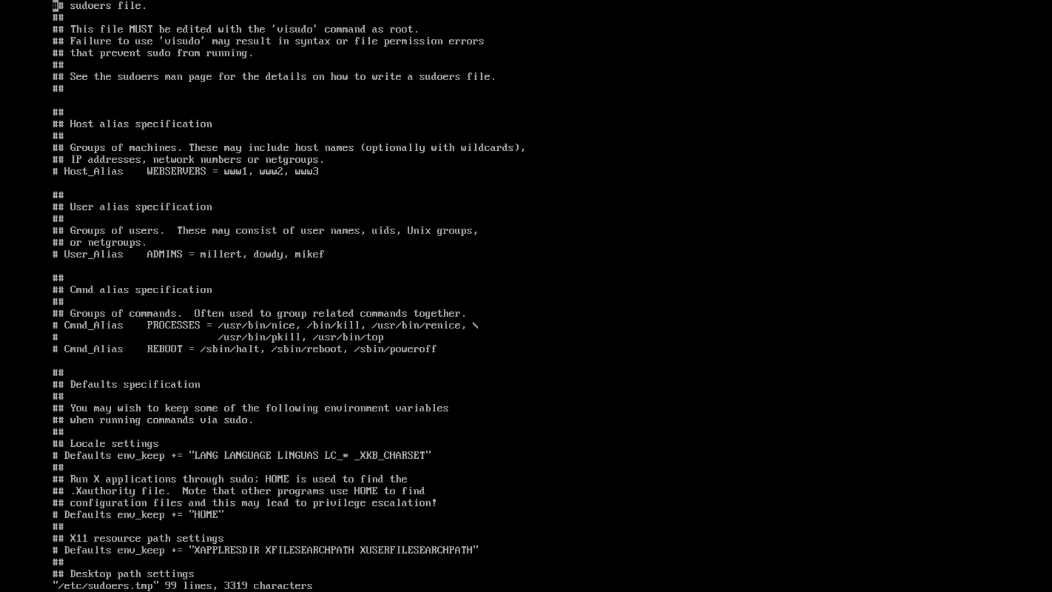
pyautogui.write(':')
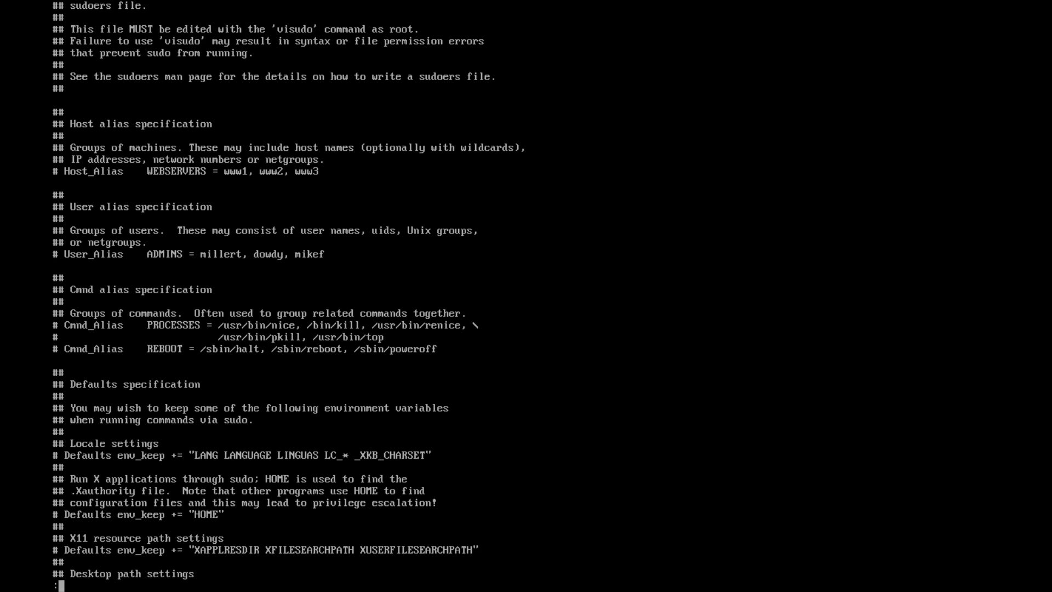
pyautogui.write('q')
pyautogui.press('Return')
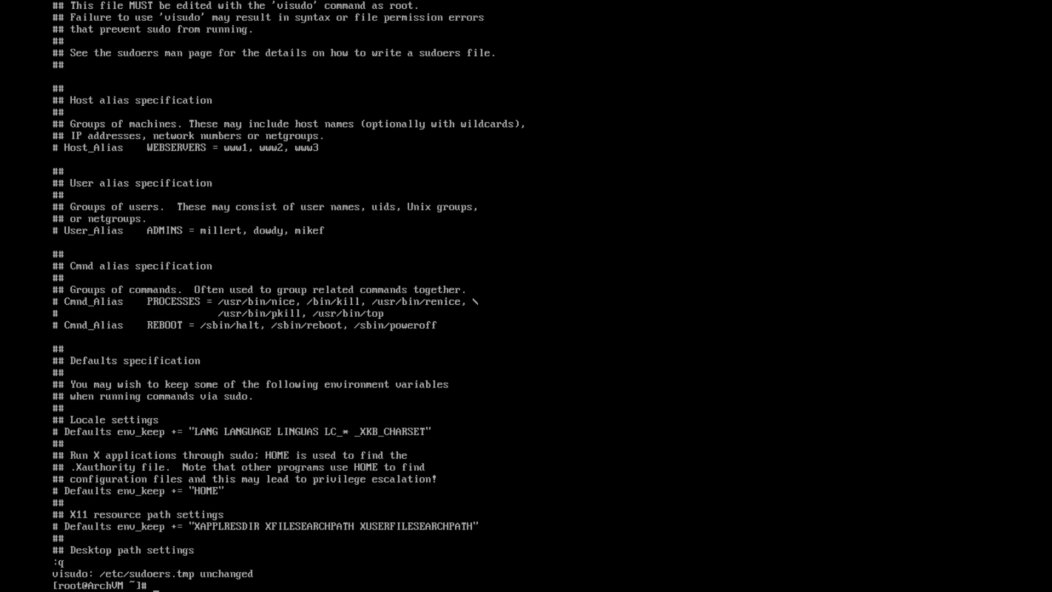
pyautogui.write('clea')
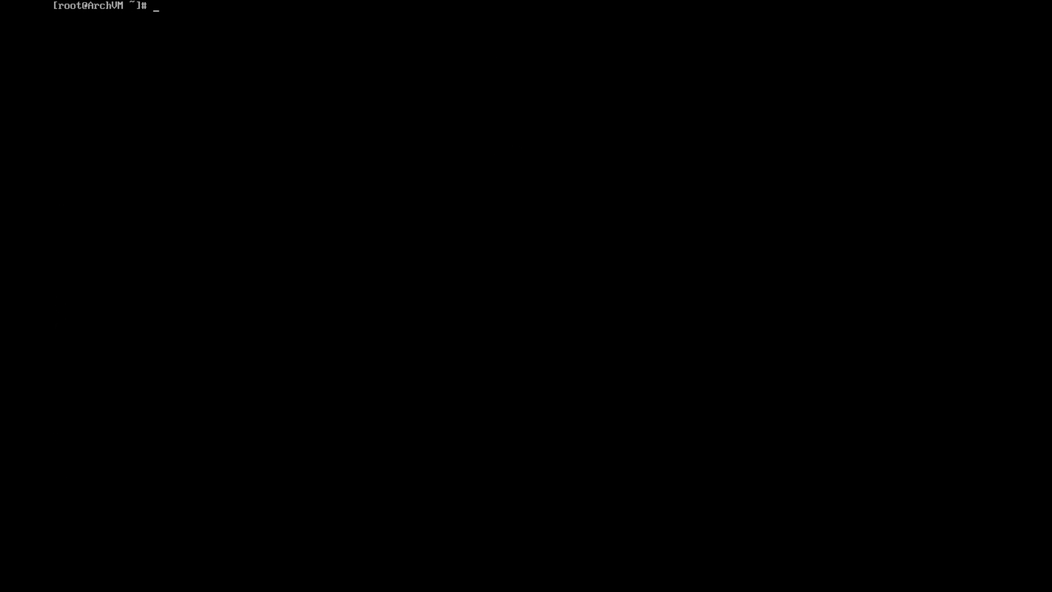
# Open the sudoers file in vim with EDITOR=vim visudo
pyautogui.write('nano')
pyautogui.press('BackSpace')
pyautogui.press('BackSpace')
pyautogui.press('BackSpace')
pyautogui.press('BackSpace')
pyautogui.write('EDITOR=nano')
pyautogui.press('BackSpace')
pyautogui.press('BackSpace')
pyautogui.press('BackSpace')
pyautogui.press('BackSpace')
pyautogui.write('vim visudo')
pyautogui.press('Return')
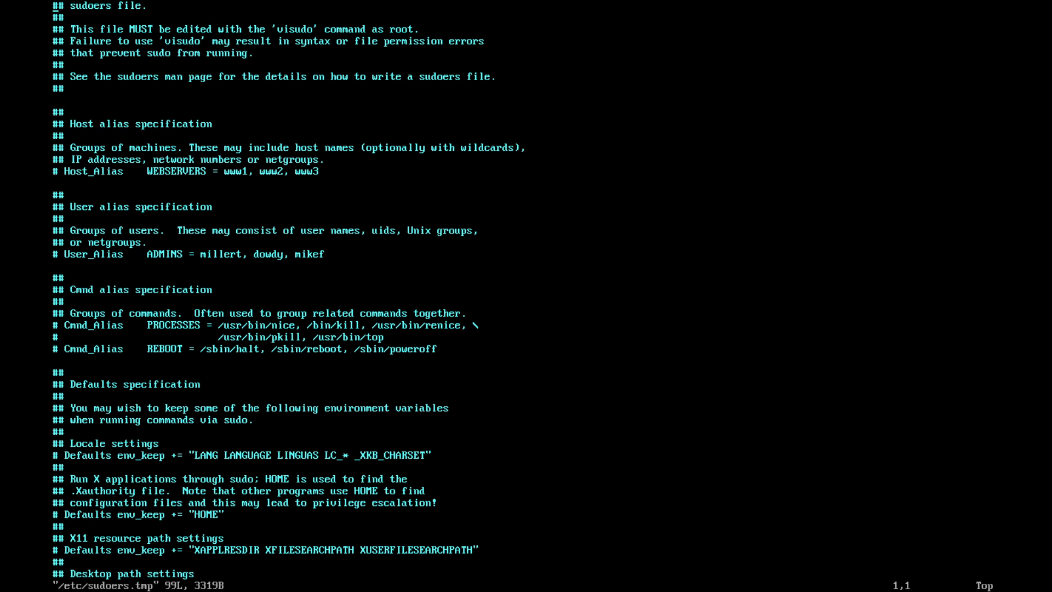
# Move the cursor to the commented '# %wheel ALL=(ALL:ALL) ALL' line
pyautogui.press('Down')
pyautogui.press('Down')
pyautogui.press('Down')
pyautogui.press('Up')
pyautogui.press('Up')
pyautogui.press('Down')
pyautogui.press('Down')
pyautogui.press('Down')
pyautogui.press('Down')
pyautogui.press('Down')
pyautogui.press('Down')
pyautogui.press('Down')
pyautogui.press('Down')
pyautogui.press('Down')
pyautogui.press('Down')
pyautogui.press('Down')
pyautogui.press('Down')
pyautogui.press('Down')
pyautogui.press('Down')
pyautogui.press('Down')
pyautogui.press('Down')
pyautogui.press('Down')
pyautogui.press('Down')
pyautogui.press('Down')
pyautogui.press('Down')
pyautogui.press('Down')
pyautogui.press('Down')
pyautogui.press('Down')
pyautogui.press('Down')
pyautogui.press('Down')
pyautogui.press('Down')
pyautogui.press('Down')
pyautogui.press('Down')
pyautogui.press('Down')
pyautogui.press('Down')
pyautogui.press('Down')
pyautogui.press('Down')
pyautogui.press('Down')
pyautogui.press('Down')
pyautogui.press('Down')
pyautogui.press('Down')
pyautogui.press('Down')
pyautogui.press('Down')
pyautogui.press('Down')
pyautogui.press('Down')
pyautogui.press('Down')
pyautogui.press('Down')
pyautogui.press('Down')
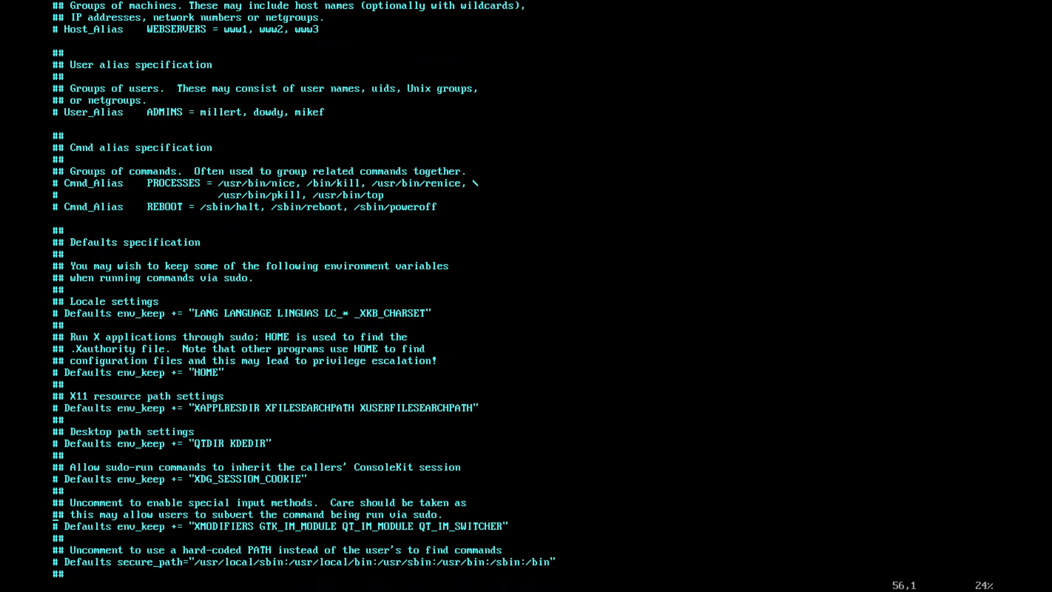
pyautogui.press('Down')
pyautogui.press('Down')
pyautogui.press('Down')
pyautogui.press('Down')
pyautogui.press('Down')
pyautogui.press('Down')
pyautogui.press('Down')
pyautogui.press('Down')
pyautogui.press('Down')
pyautogui.press('Down')
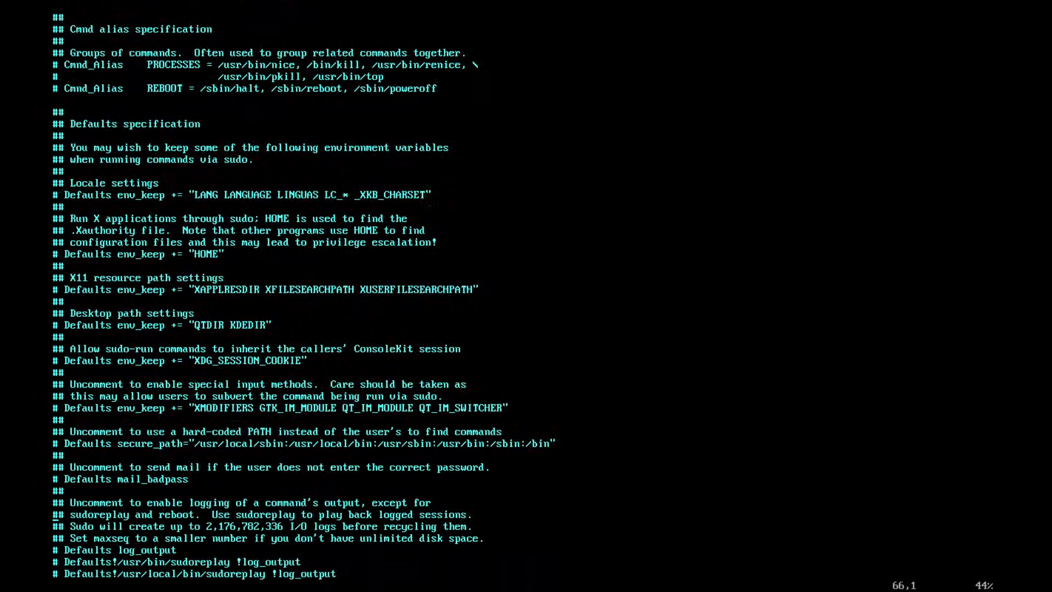
pyautogui.press('Down')
pyautogui.press('Down')
pyautogui.press('Down')
pyautogui.press('Down')
pyautogui.press('Down')
pyautogui.press('Down')
pyautogui.press('Down')
pyautogui.press('Down')
pyautogui.press('Down')
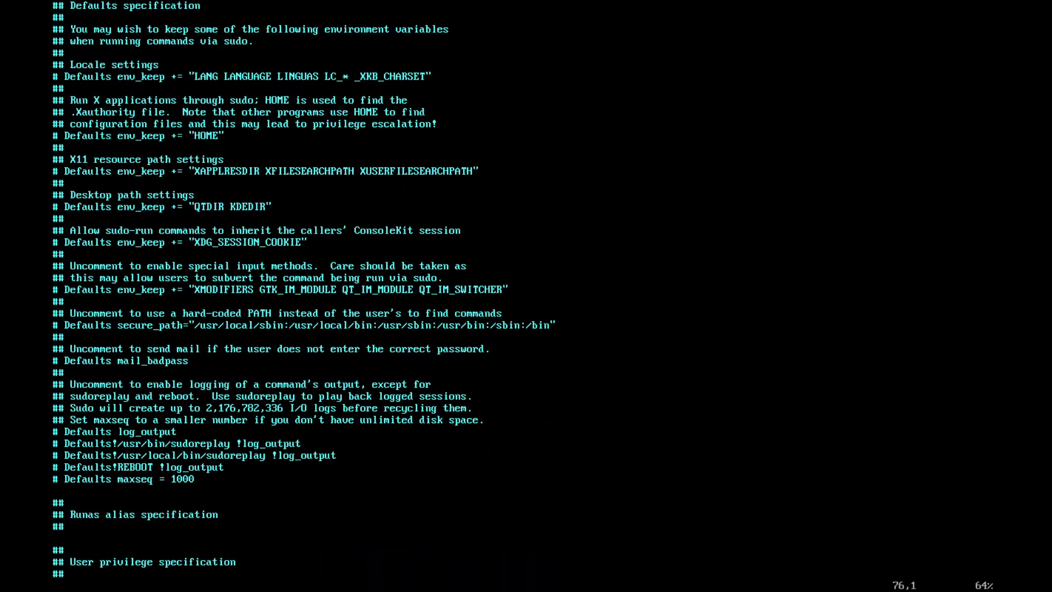
pyautogui.press('Down')
pyautogui.press('Down')
pyautogui.press('Down')
pyautogui.press('Down')
pyautogui.press('Down')
pyautogui.press('Down')
pyautogui.press('Down')
pyautogui.press('Down')
pyautogui.press('Down')
pyautogui.press('Down')
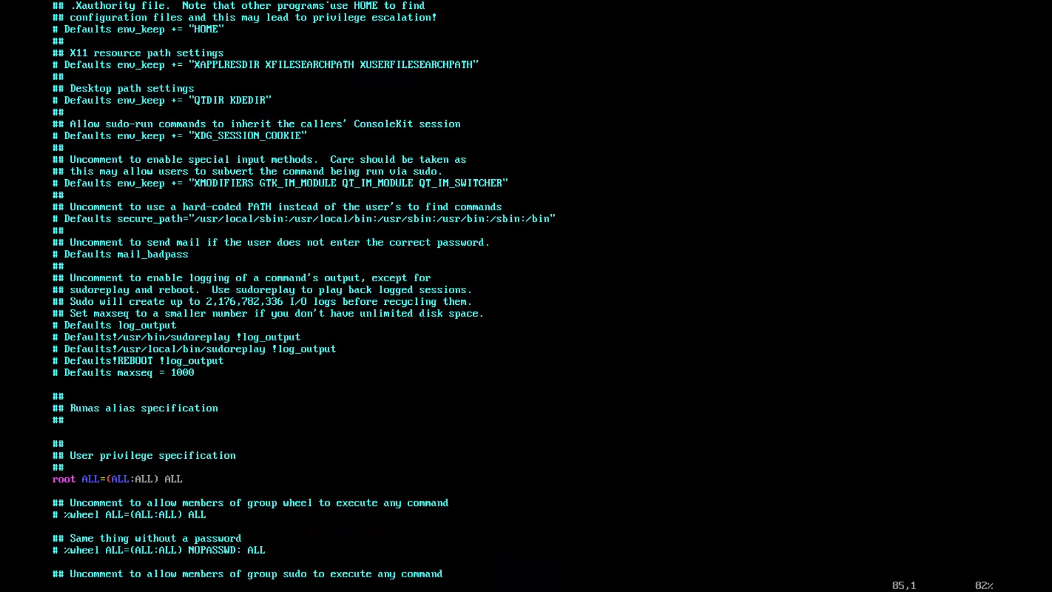
pyautogui.press('Down')
pyautogui.press('Down')
pyautogui.press('Down')
pyautogui.press('Down')
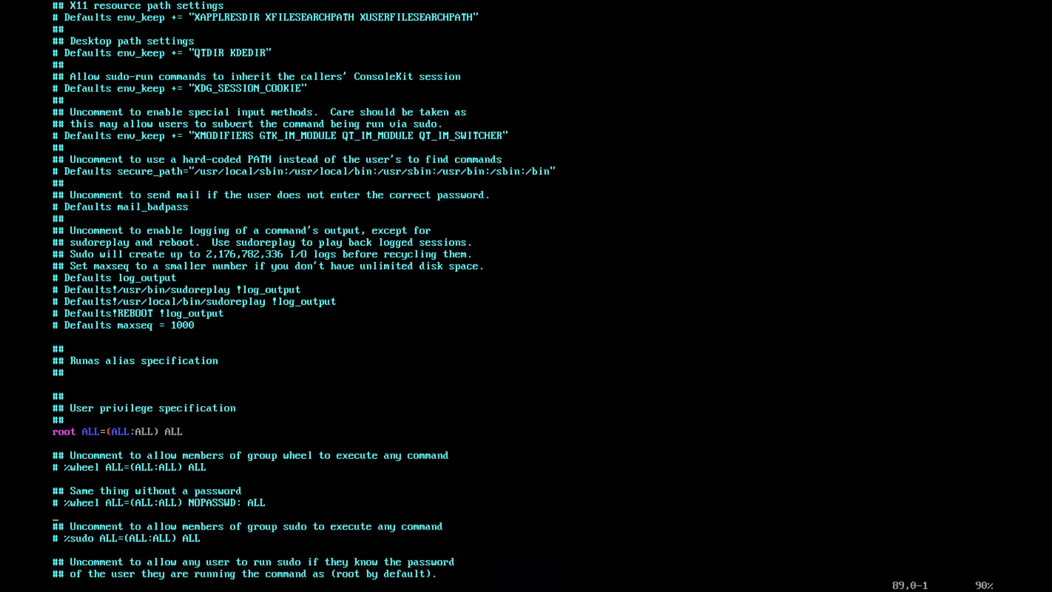
pyautogui.press('Down')
pyautogui.press('Up')
pyautogui.press('Up')
pyautogui.press('Up')
pyautogui.press('Up')
pyautogui.press('Up')
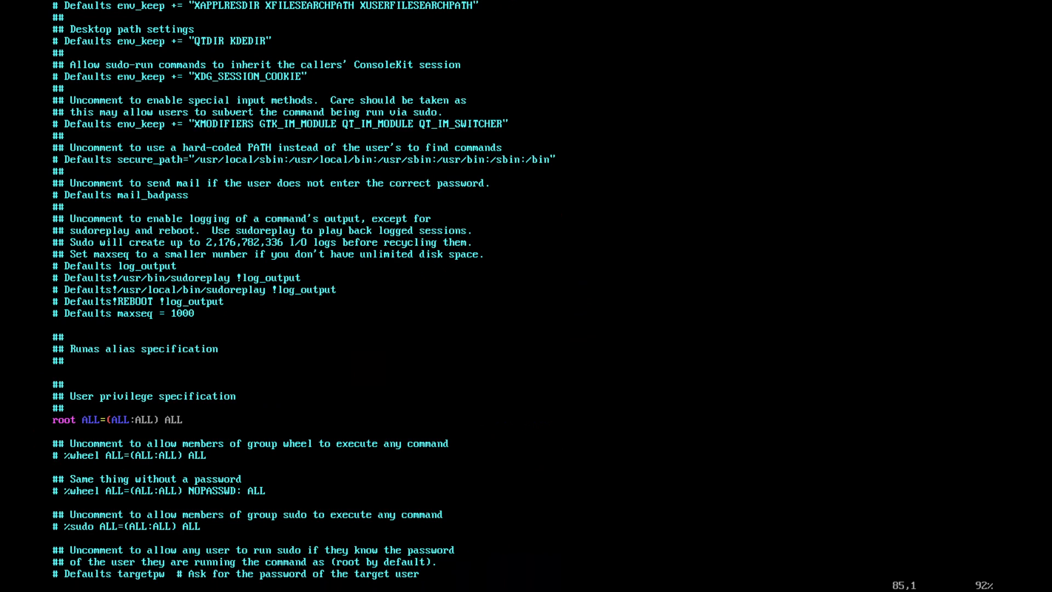
pyautogui.press('Up')
pyautogui.press('Down')
pyautogui.press('Right')
pyautogui.press('End')
pyautogui.press('Left')
pyautogui.press('Left')
pyautogui.press('Left')
pyautogui.press('Left')
pyautogui.press('Left')
pyautogui.press('Left')
pyautogui.press('Left')
pyautogui.press('Left')
pyautogui.press('Left')
pyautogui.press('Left')
pyautogui.press('Left')
pyautogui.press('Left')
pyautogui.press('Left')
pyautogui.press('Left')
pyautogui.press('Left')
pyautogui.press('Left')
pyautogui.press('Left')
pyautogui.press('Left')
pyautogui.press('Left')
pyautogui.press('Left')
pyautogui.press('Right')
# Delete the # to enable the %wheel ALL=(ALL:ALL) ALL rule, then save with :wq
pyautogui.press('i')
pyautogui.press('BackSpace')
pyautogui.press('Right')
pyautogui.press('Right')
pyautogui.press('Right')
pyautogui.press('Right')
pyautogui.press('Right')
pyautogui.press('Right')
pyautogui.press('Right')
pyautogui.press('Right')
pyautogui.press('Right')
pyautogui.press('Right')
pyautogui.press('Right')
pyautogui.press('Right')
pyautogui.press('Right')
pyautogui.press('Right')
pyautogui.press('Right')
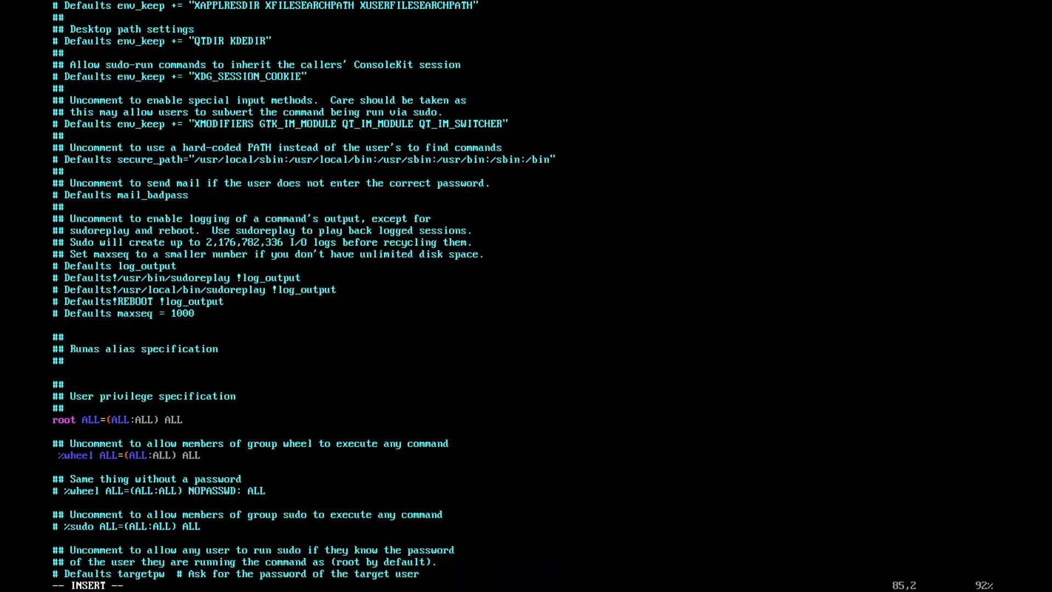
pyautogui.press('Right')
pyautogui.press('Right')
pyautogui.press('Right')
pyautogui.press('Right')
pyautogui.press('Right')
pyautogui.press('Right')
pyautogui.press('Right')
pyautogui.press('Right')
pyautogui.press('Right')
pyautogui.press('Right')
pyautogui.press('Left')
pyautogui.press('Left')
pyautogui.press('Left')
pyautogui.press('Left')
pyautogui.press('Left')
pyautogui.press('Left')
pyautogui.press('Left')
pyautogui.press('Left')
pyautogui.press('Left')
pyautogui.press('Left')
pyautogui.press('Left')
pyautogui.press('Left')
pyautogui.press('Left')
pyautogui.press('Left')
pyautogui.press('Left')
pyautogui.press('Left')
pyautogui.press('Left')
pyautogui.press('Left')
pyautogui.press('Left')
pyautogui.press('Left')
pyautogui.press('Left')
pyautogui.press('Left')
pyautogui.press('Left')
pyautogui.press('Escape')
pyautogui.write(':wq')
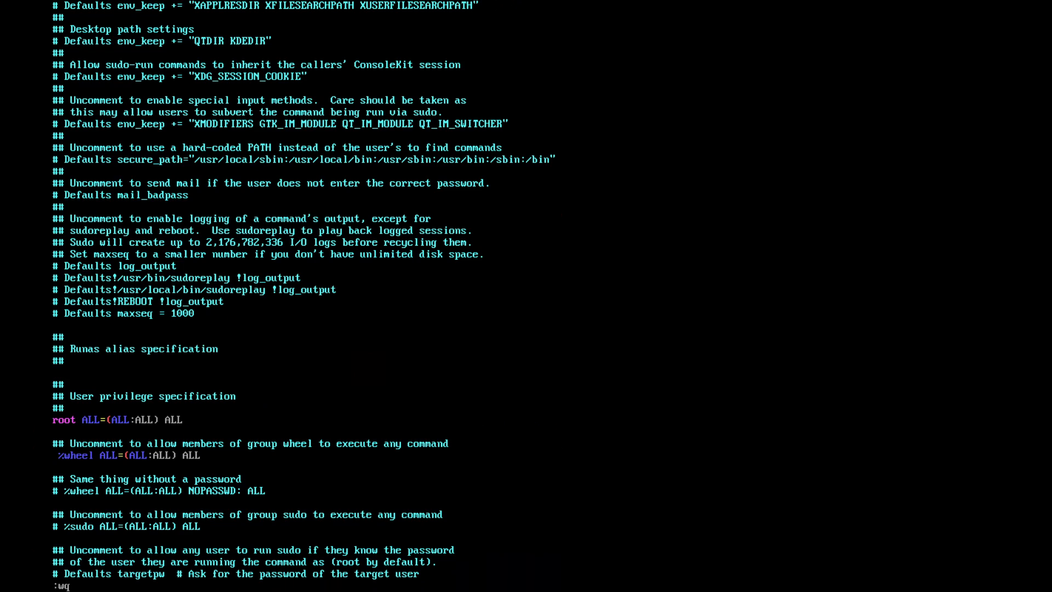
pyautogui.press('Return')
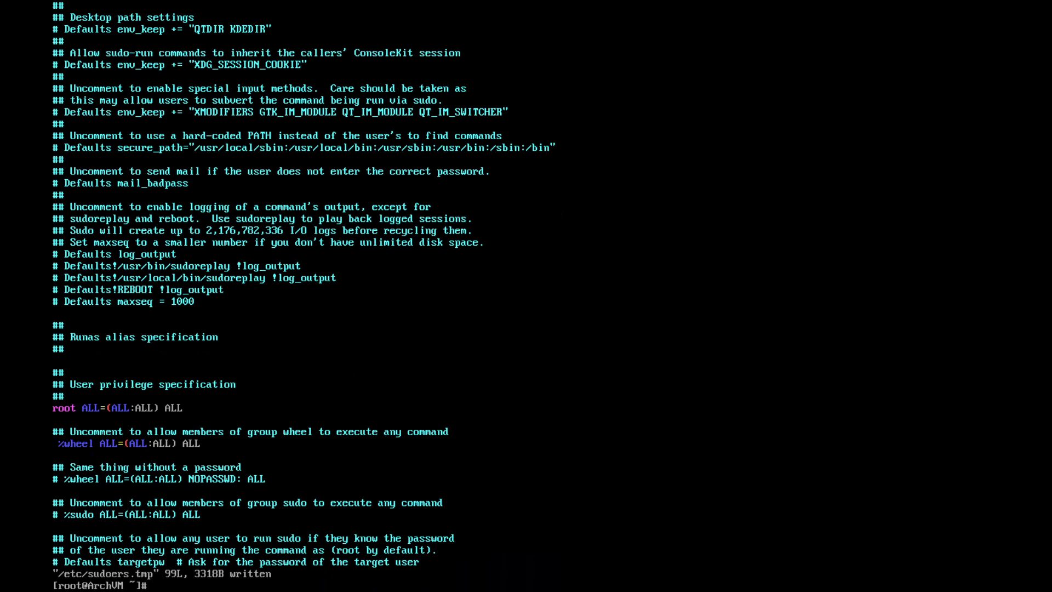
# Clear the console and begin typing su - test
pyautogui.write('clear')
pyautogui.press('Return')
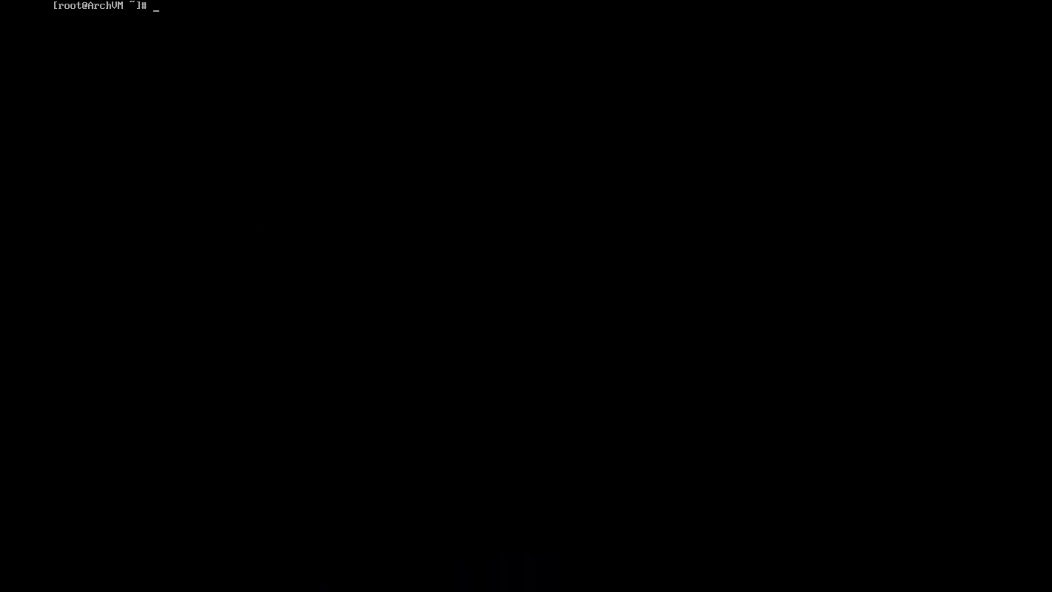
pyautogui.write('su - test')
# Exit the root shell, log in as user test, and clear the screen
pyautogui.press('BackSpace')
pyautogui.press('BackSpace')
pyautogui.press('BackSpace')
pyautogui.press('BackSpace')
pyautogui.press('BackSpace')
pyautogui.press('BackSpace')
pyautogui.press('BackSpace')
pyautogui.press('BackSpace')
pyautogui.press('BackSpace')
pyautogui.write('exit')
pyautogui.press('Return')
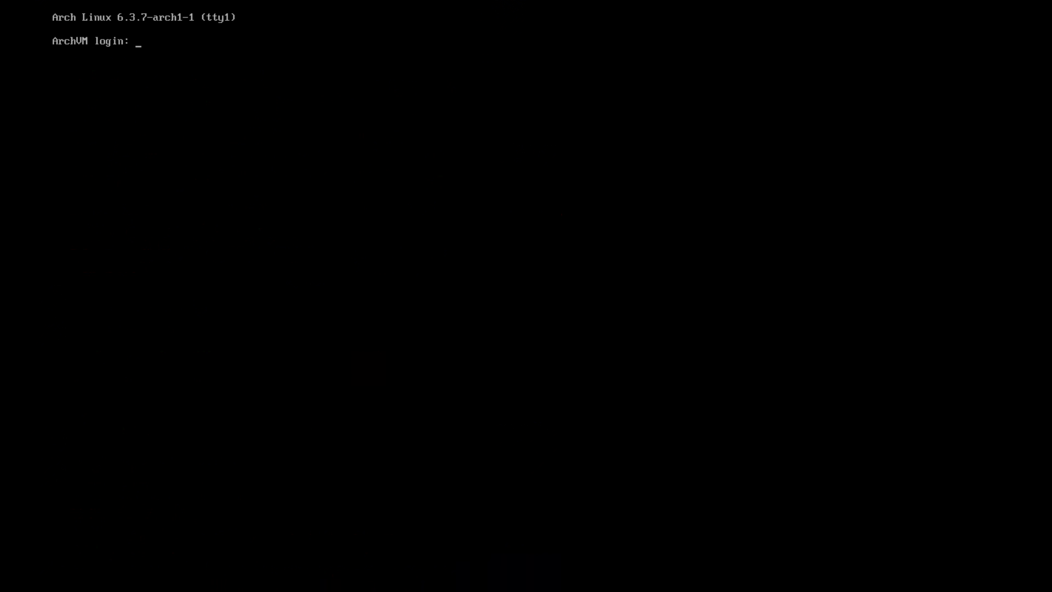
pyautogui.write('test')
pyautogui.press('Return')
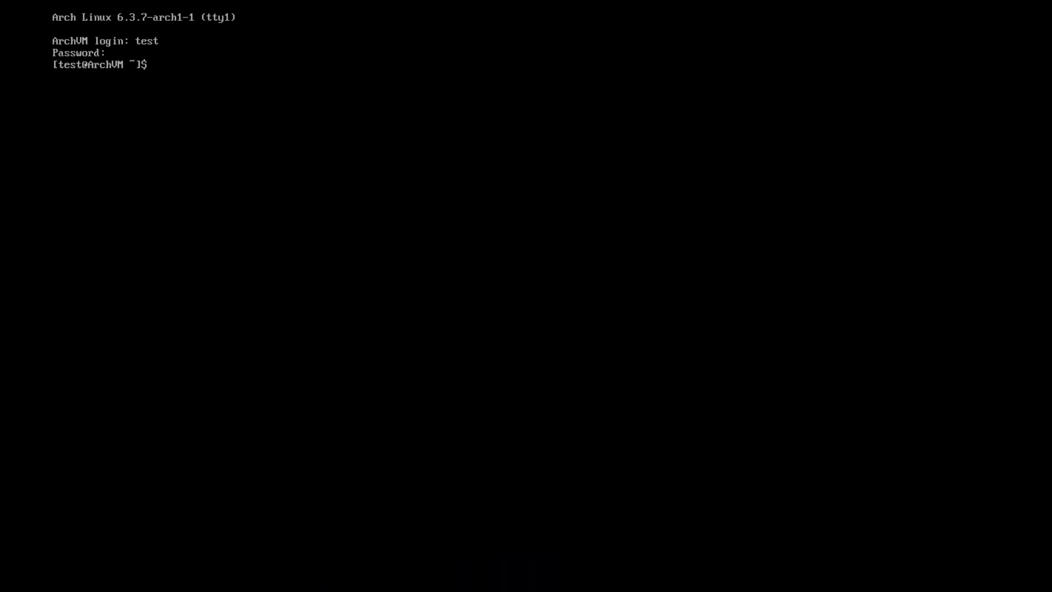
pyautogui.write('clear')
pyautogui.press('Return')
# Upgrade the system with sudo pacman -Syu, which reports nothing to do, then clear
pyautogui.write('sudo')
pyautogui.press('BackSpace')
pyautogui.press('BackSpace')
pyautogui.press('BackSpace')
pyautogui.press('BackSpace')
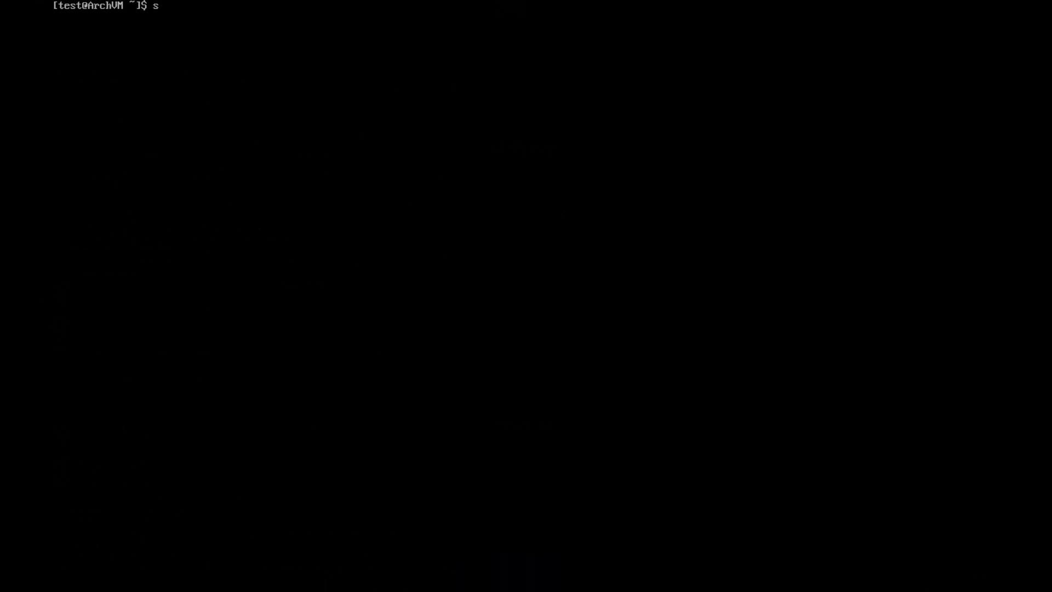
pyautogui.write('pacman -Syu')
pyautogui.press('Return')
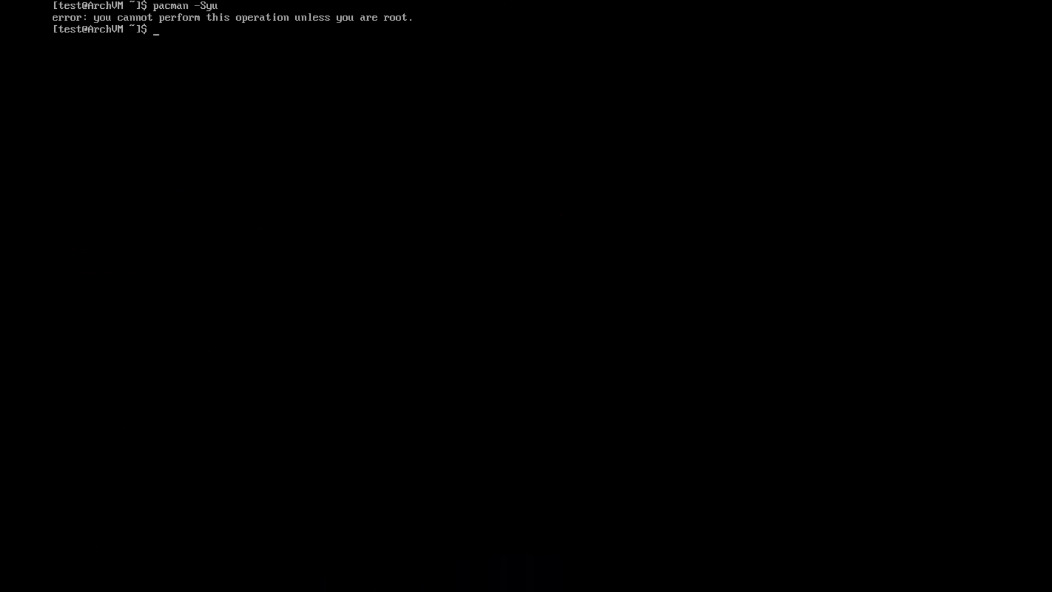
pyautogui.write('sudo pacman -Syu')
pyautogui.press('Return')
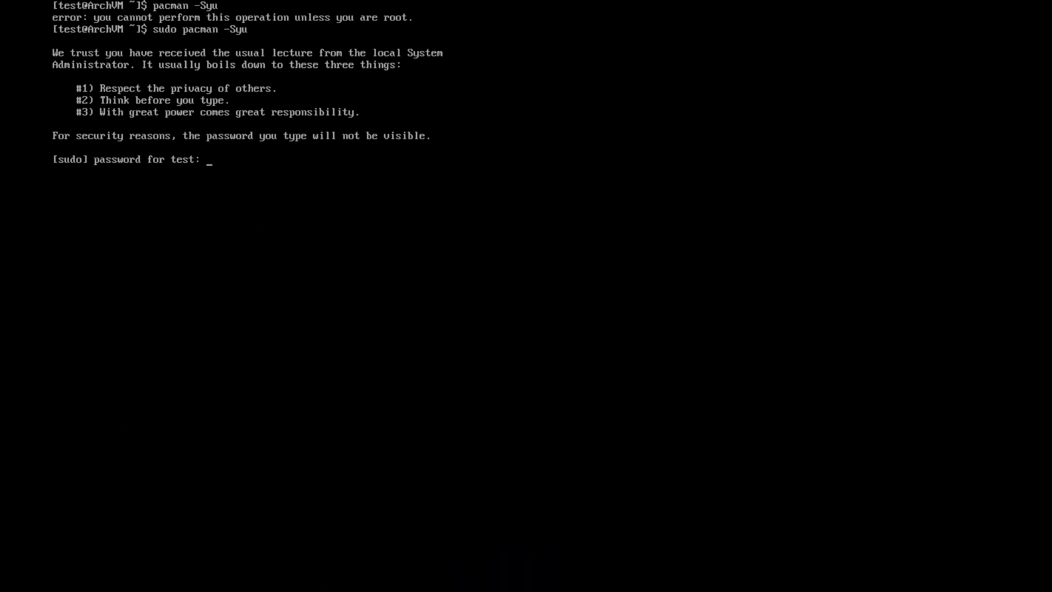
pyautogui.press('Return')
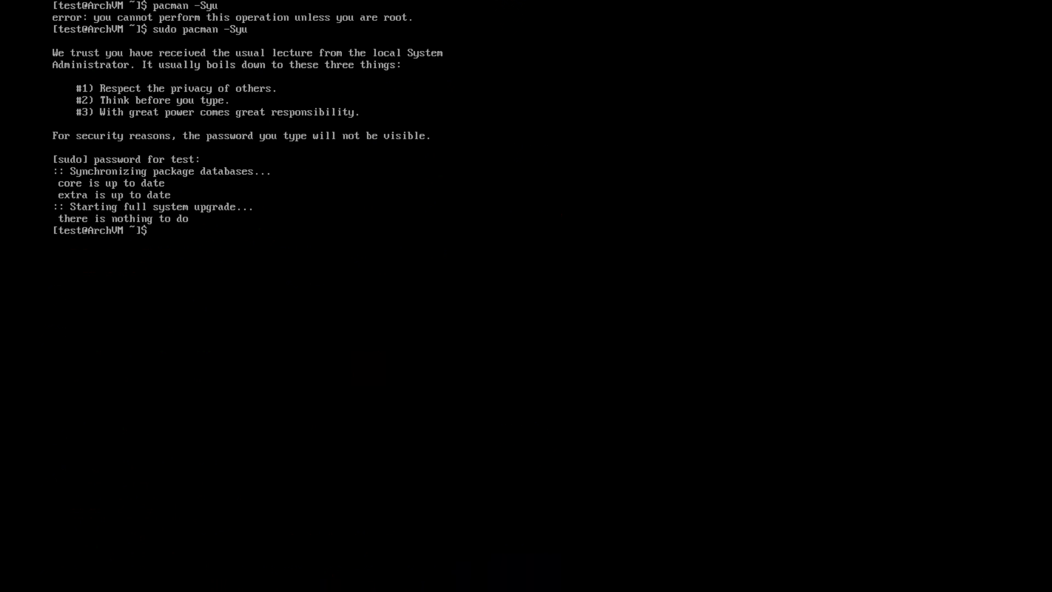
pyautogui.write('clear')
pyautogui.press('BackSpace')
pyautogui.press('BackSpace')
pyautogui.press('BackSpace')
pyautogui.press('BackSpace')
pyautogui.press('BackSpace')
pyautogui.write('clear')
pyautogui.press('Return')
# Ping google.com to confirm connectivity, stop it with Ctrl+C, and clear the screen
pyautogui.write('ping google.com')
pyautogui.press('Return')
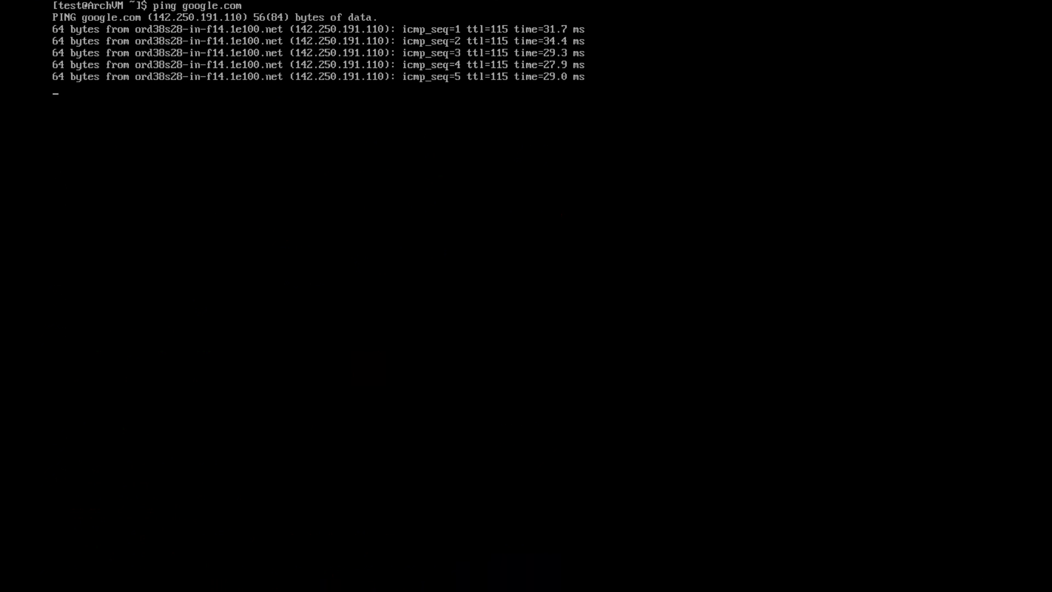
pyautogui.hotkey('ctrl', 'c')
pyautogui.write('clear')
pyautogui.press('Return')
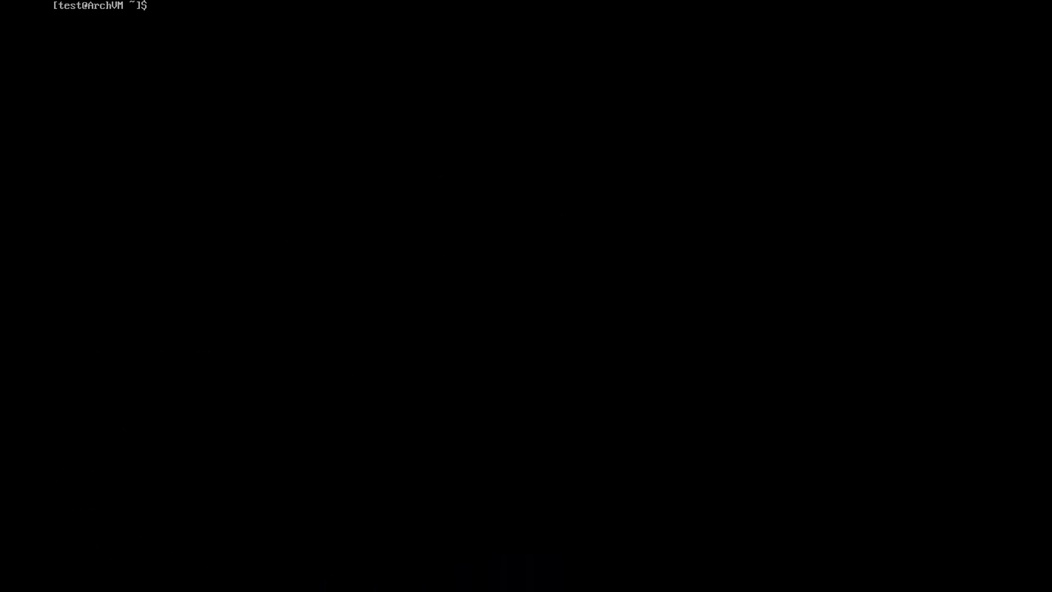
# Install neofetch with sudo pacman -S neofetch and clear the screen
pyautogui.write('sudo')
pyautogui.press('BackSpace')
pyautogui.write('o pacman -S neofetch')
pyautogui.press('Return')
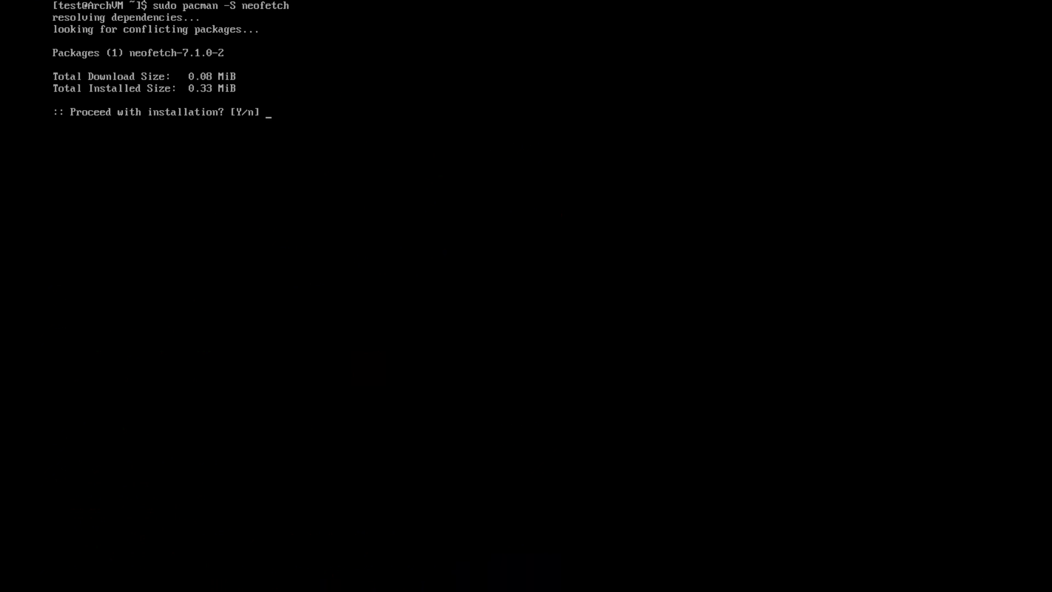
pyautogui.write('y')
pyautogui.press('Return')
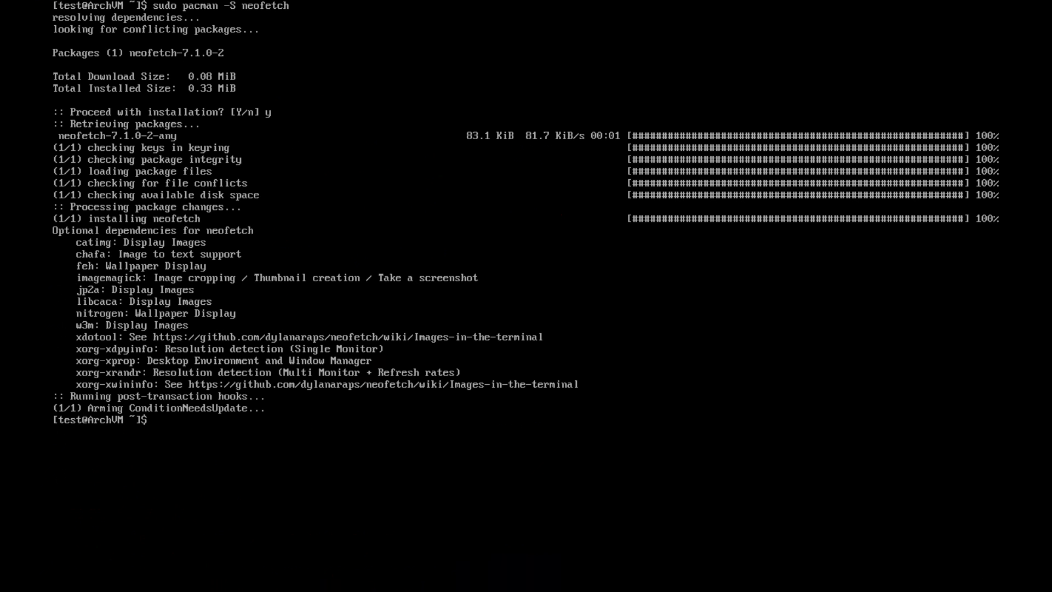
pyautogui.write('clear')
pyautogui.press('Return')
# Run neofetch to display the Arch system details, then clear the console
pyautogui.write('neofetch')
pyautogui.press('Return')
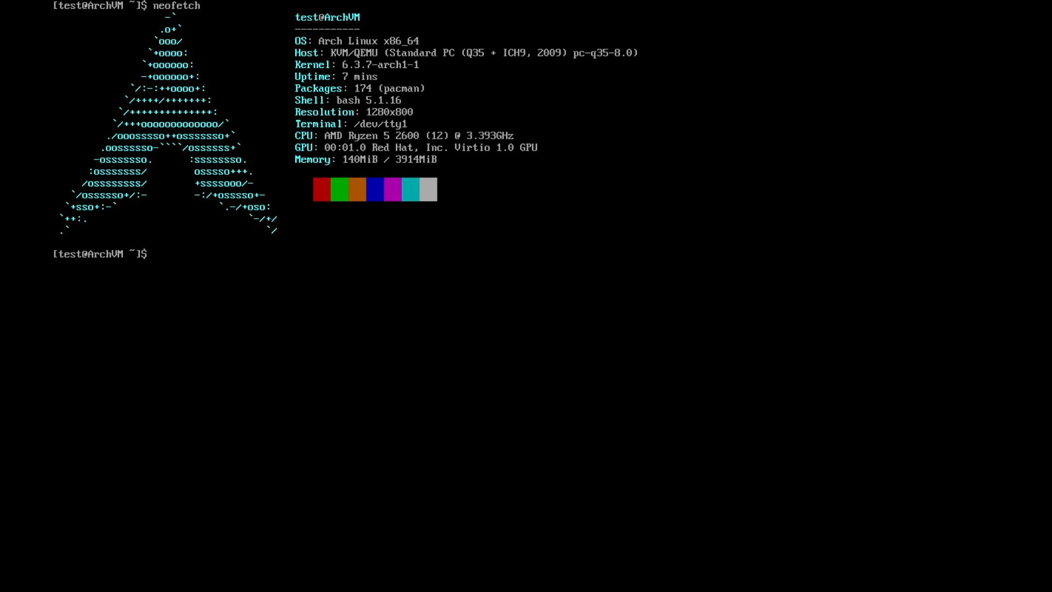
pyautogui.write('clear')
pyautogui.press('Return')
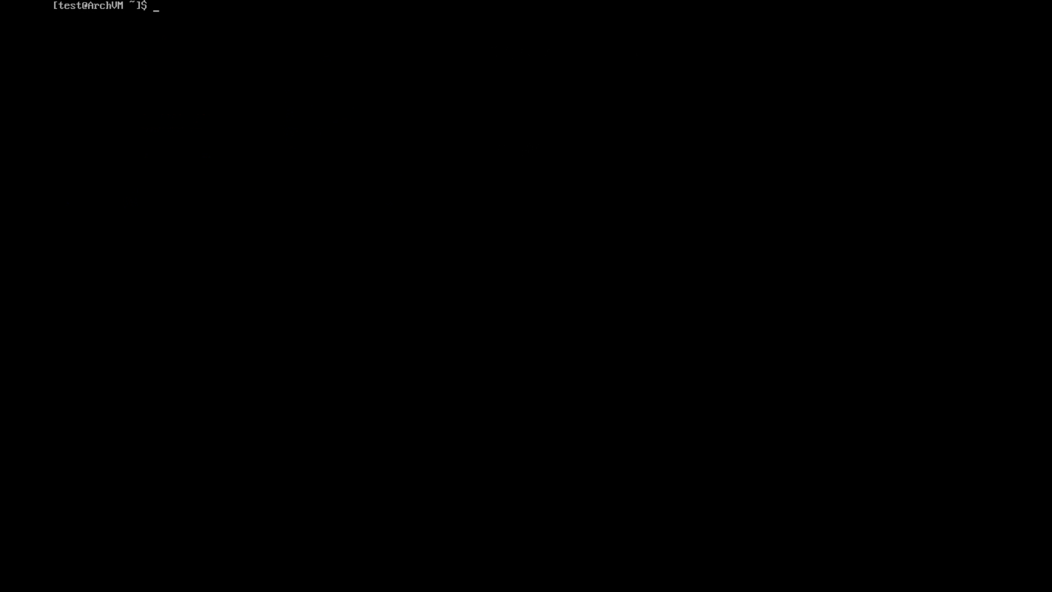
# Install kitty and firefox, accepting the default jack and font providers, then clear the screen
pyautogui.write('sudo pacman -S kitty')
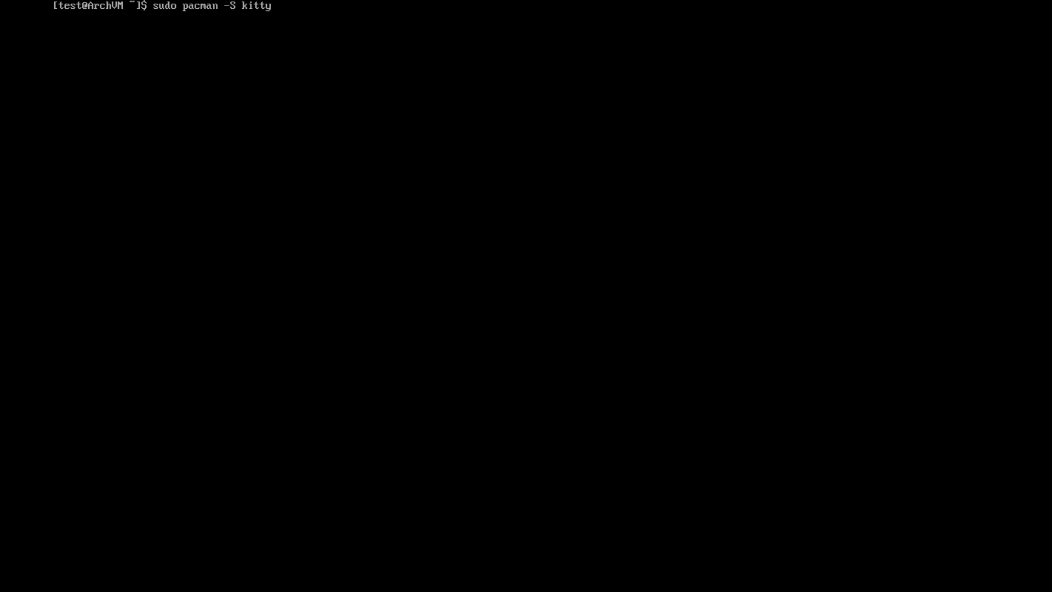
pyautogui.write(' firefox')
pyautogui.press('Return')
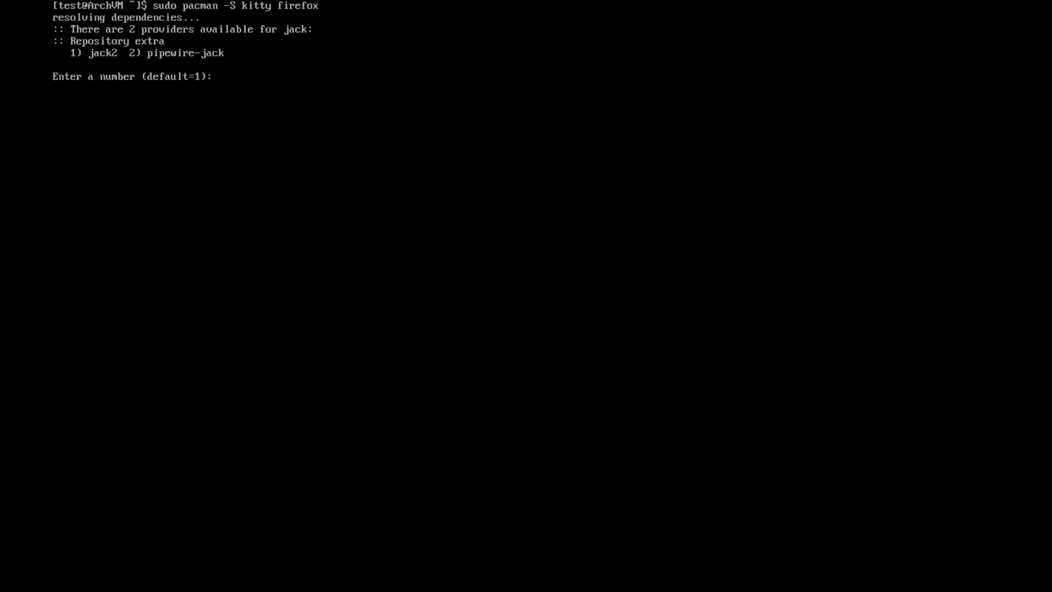
pyautogui.press('Return')
pyautogui.press('Return')
pyautogui.write('y')
pyautogui.press('Return')
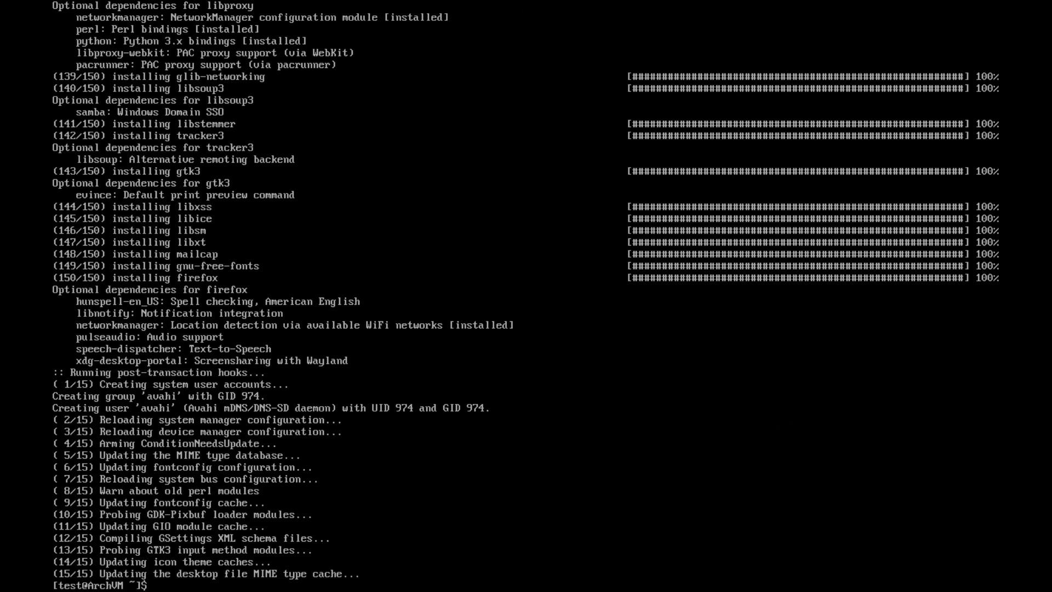
pyautogui.write('clear')
pyautogui.press('Return')
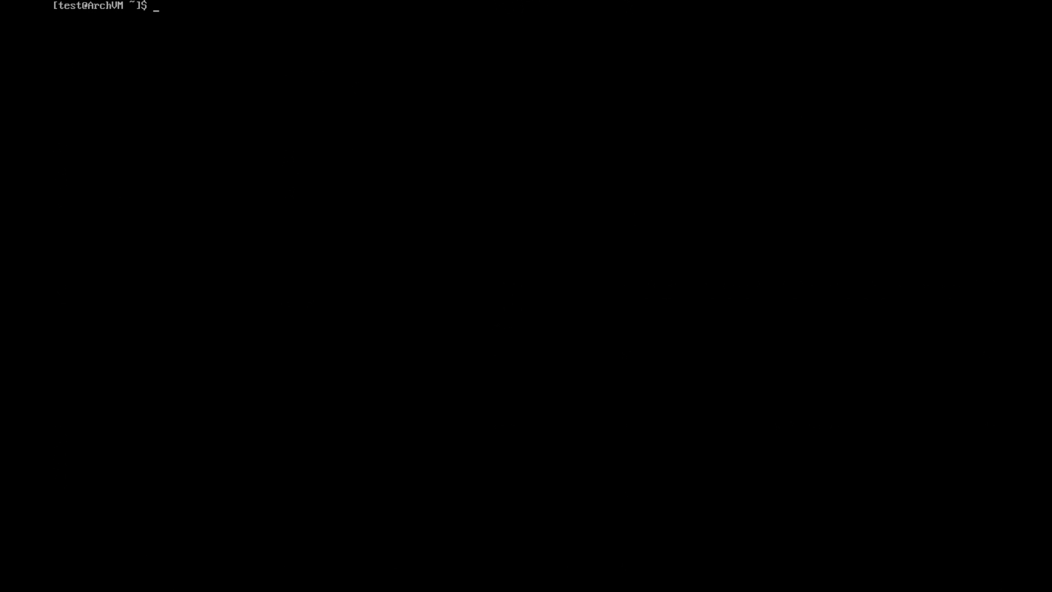
# Search the repositories with sudo pacman -Ss plasma, then clear the screen
pyautogui.write('sudo pacman -Ss plasma')
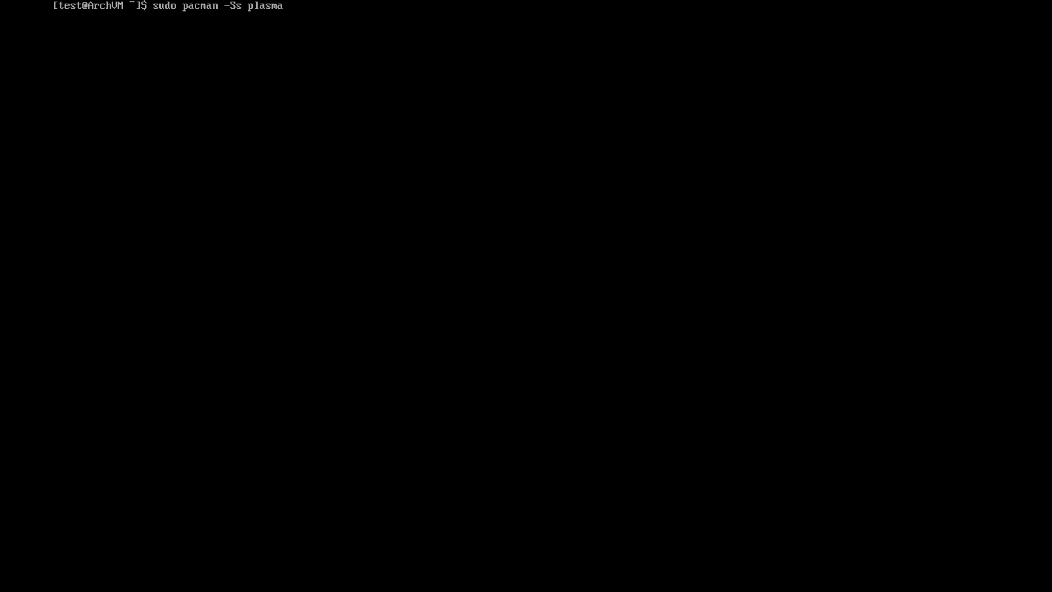
pyautogui.press('Return')
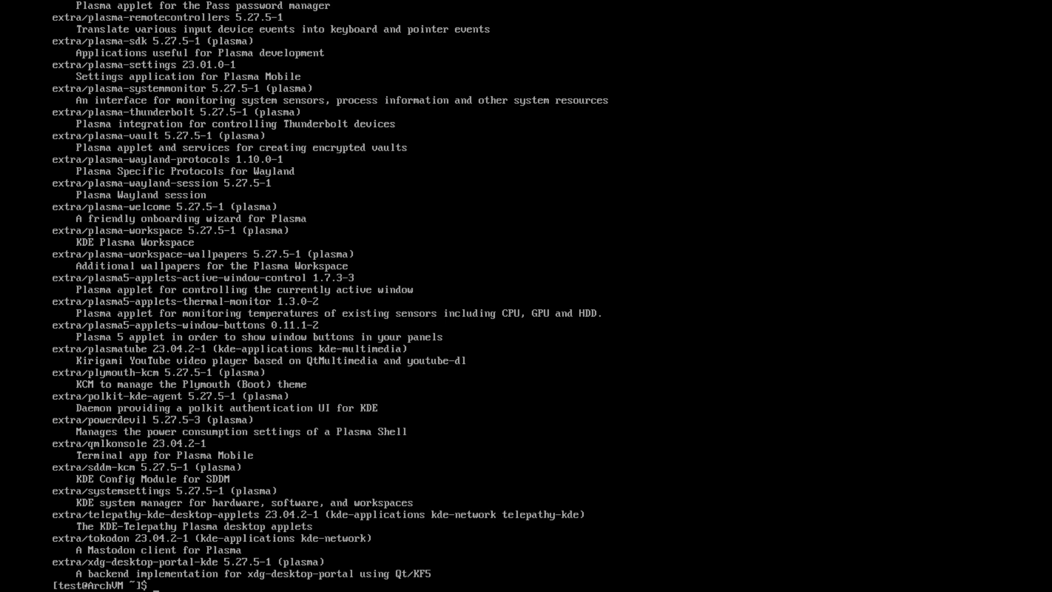
pyautogui.write('clear')
pyautogui.press('Return')
# Narrow the plasma search with | grep -i desktop, finding extra/plasma-desktop 5.27.5-1
pyautogui.press('Up')
pyautogui.press('Up')
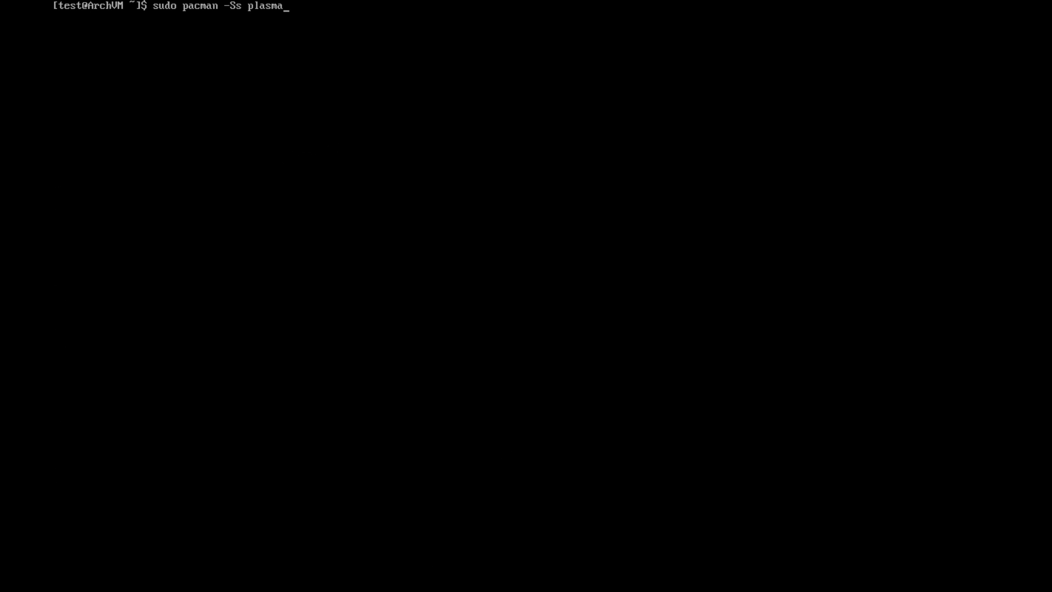
pyautogui.write('|')
pyautogui.write('grep')
pyautogui.write('-i desktop')
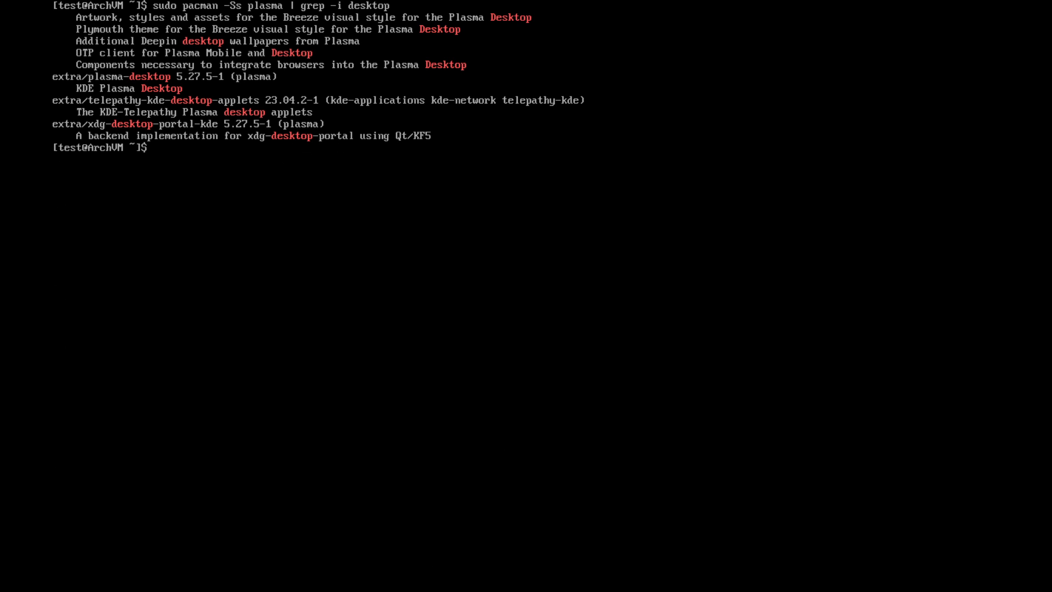
pyautogui.write('sudo pacman -S plasma-desktop')
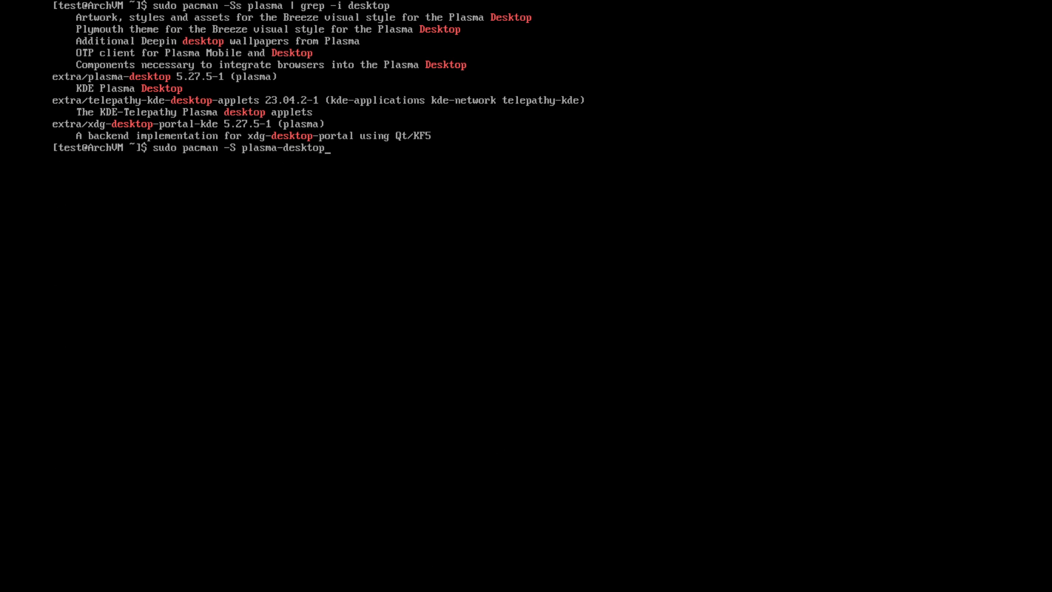
# Install plasma-desktop with the default pipewire session manager and phonon-qt5-backend providers
pyautogui.press('Return')
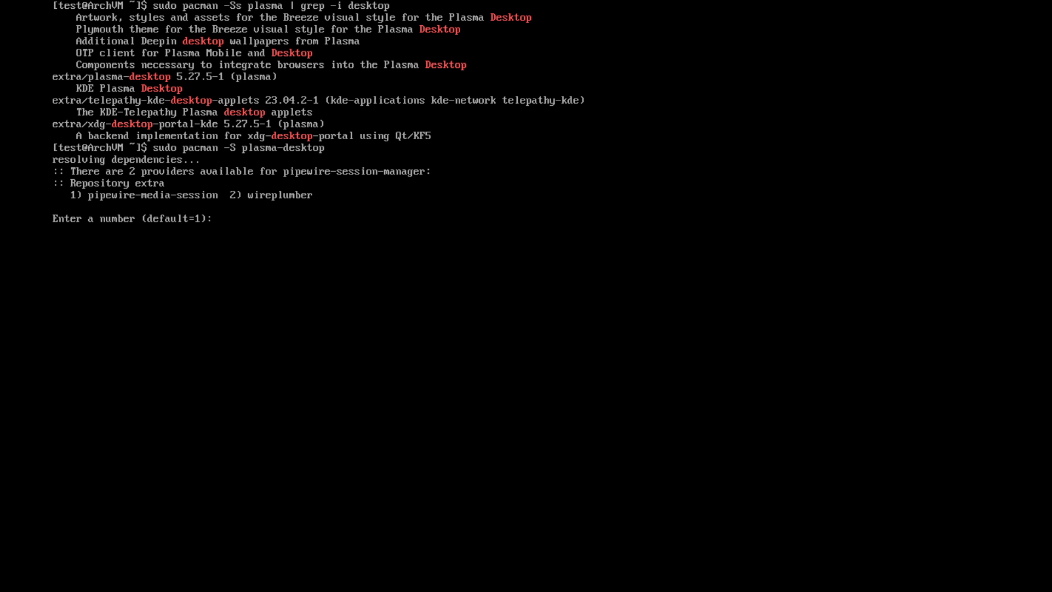
pyautogui.press('Return')
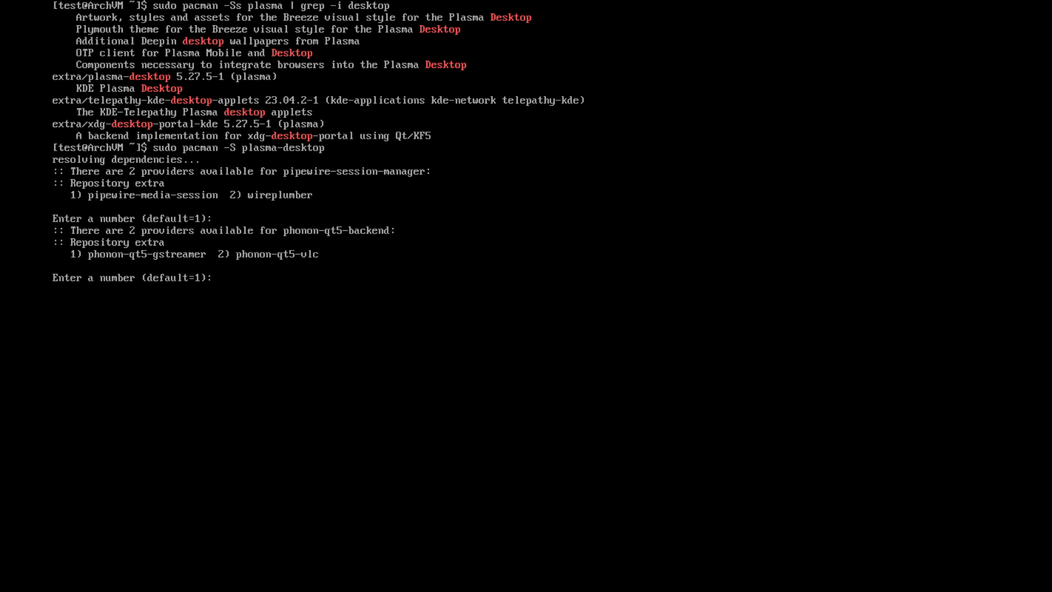
pyautogui.press('Return')
pyautogui.write('y')
pyautogui.press('Return')
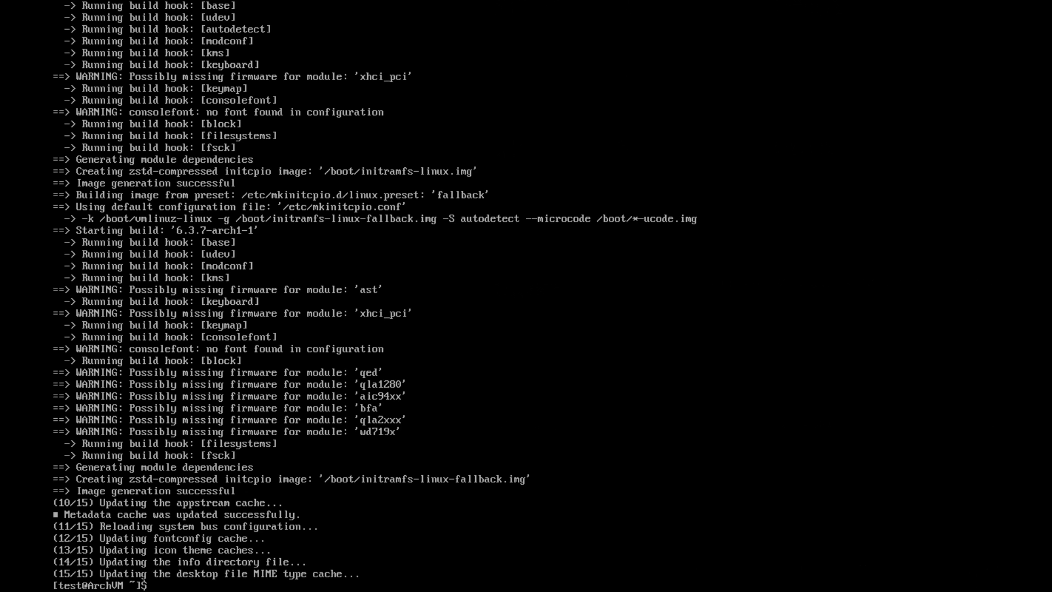
pyautogui.write('clear')
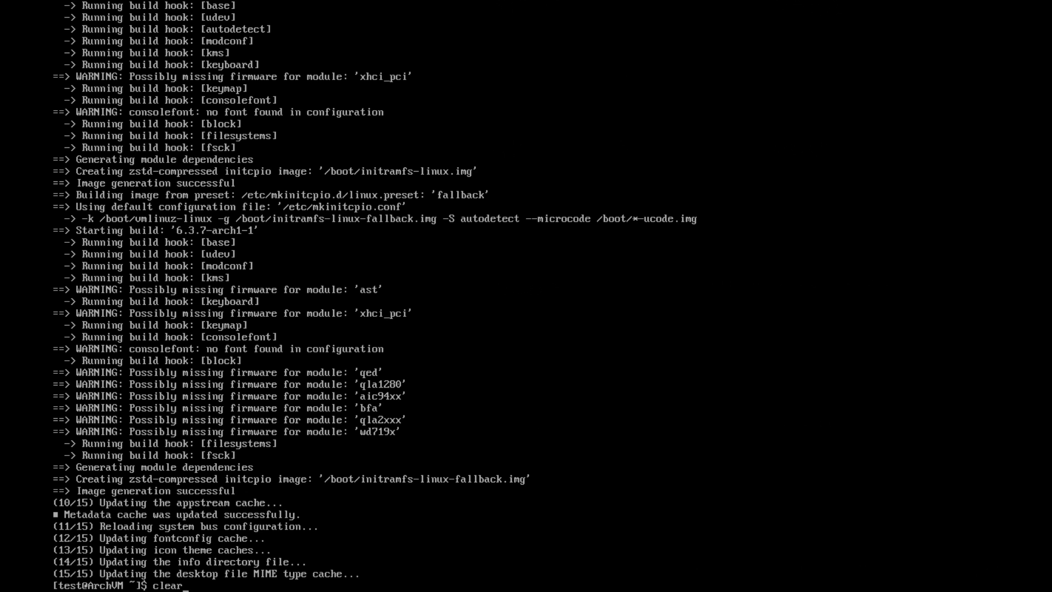